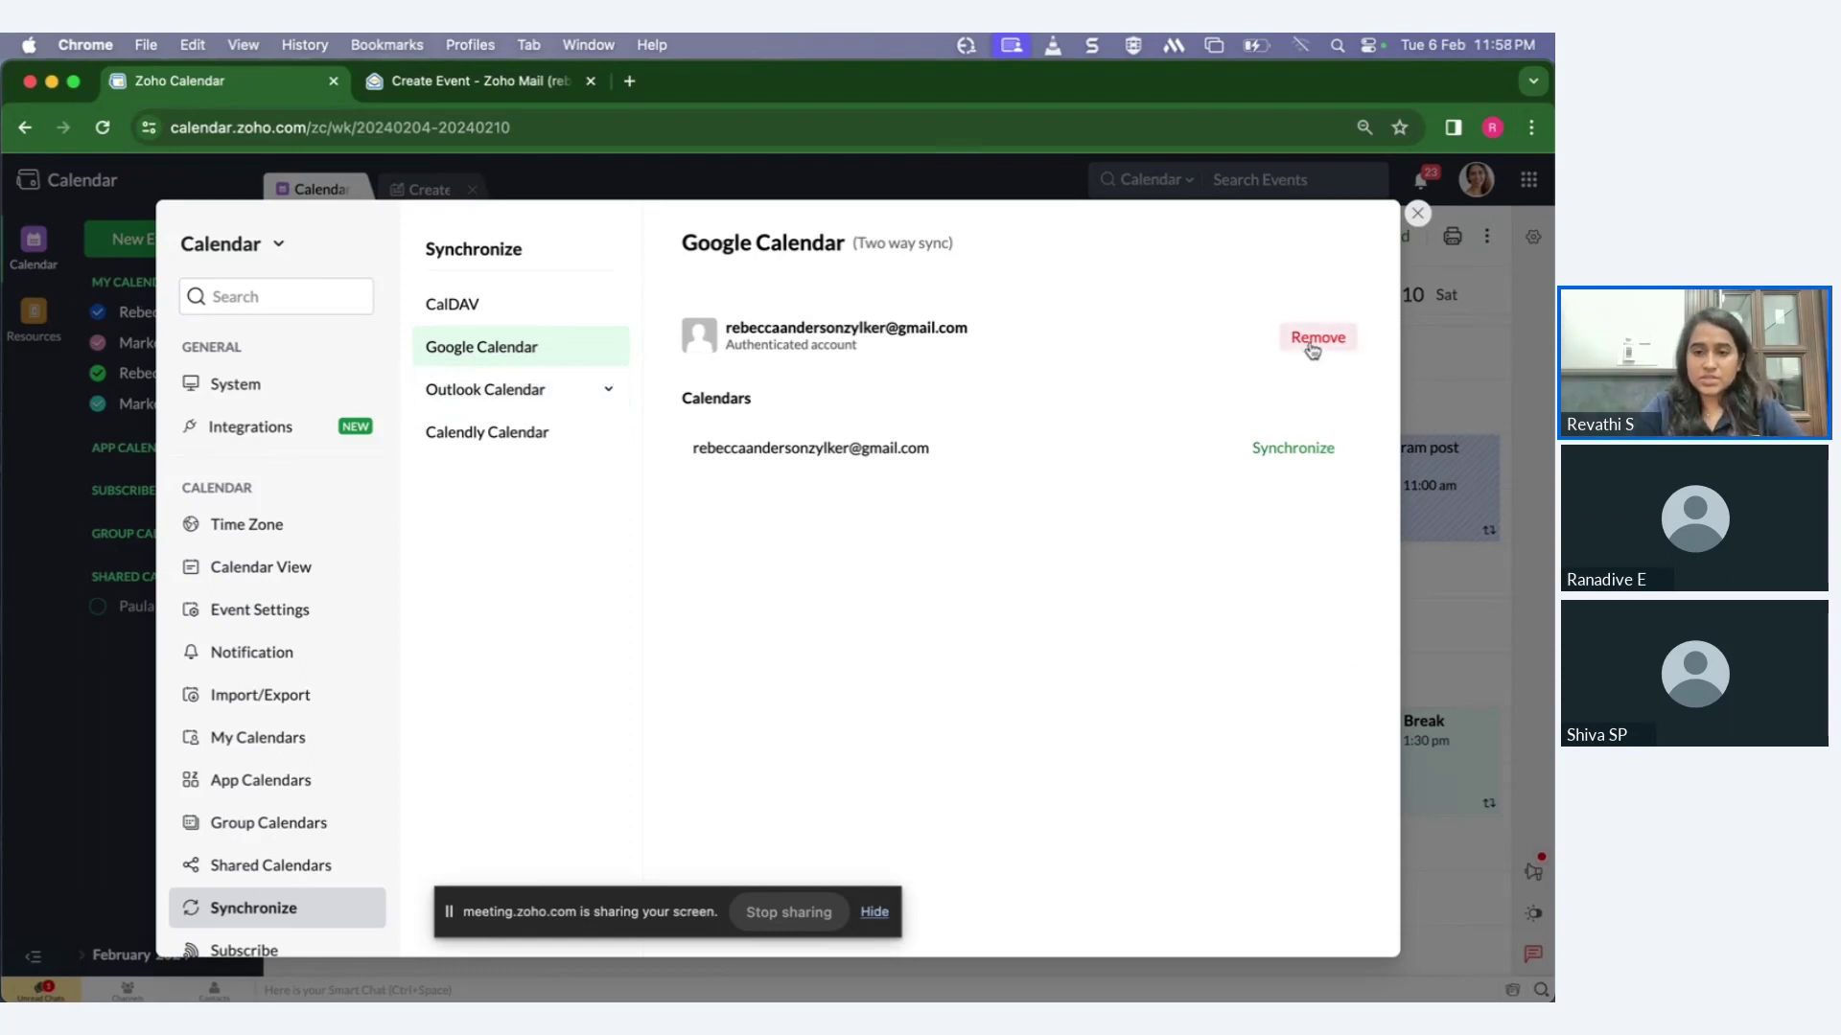
Step: Remove and re-authenticate the Google account in Google Calendar sync, allowing Zoho Corp calendar access, and synchronize its calendar
left_click(1311, 345)
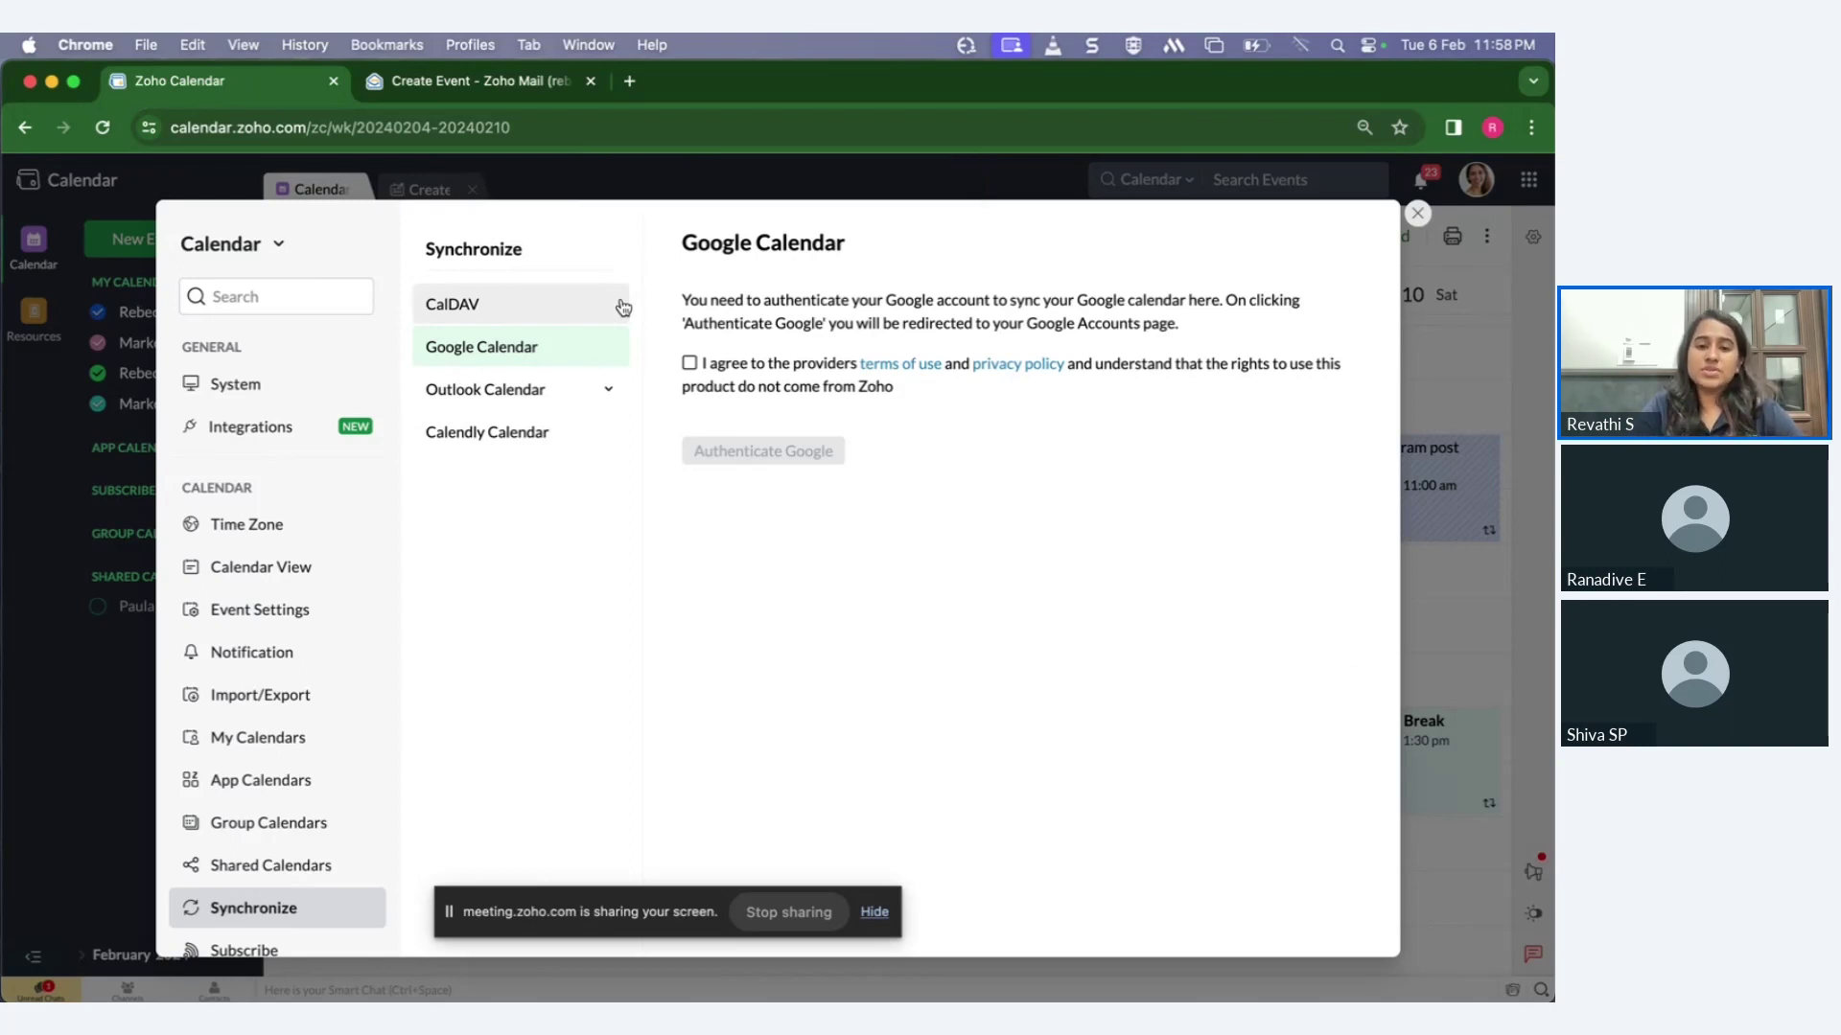
left_click(690, 363)
left_click(715, 448)
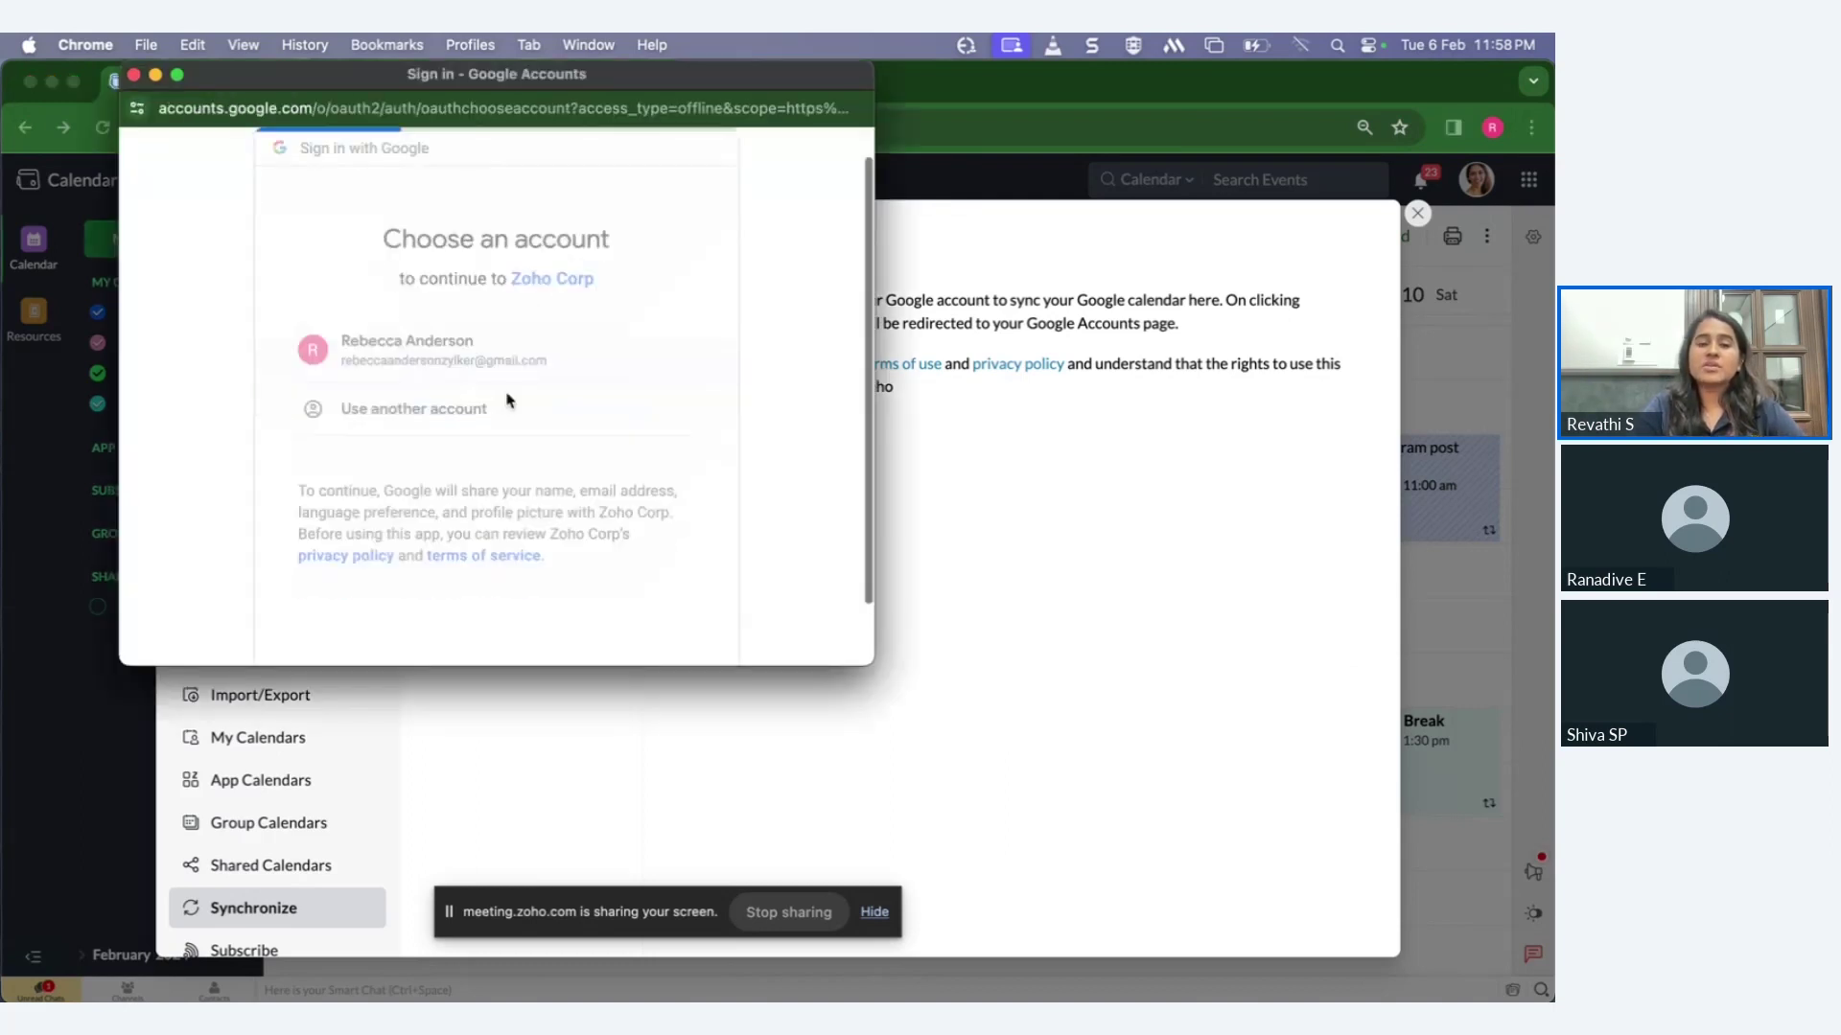
left_click(604, 543)
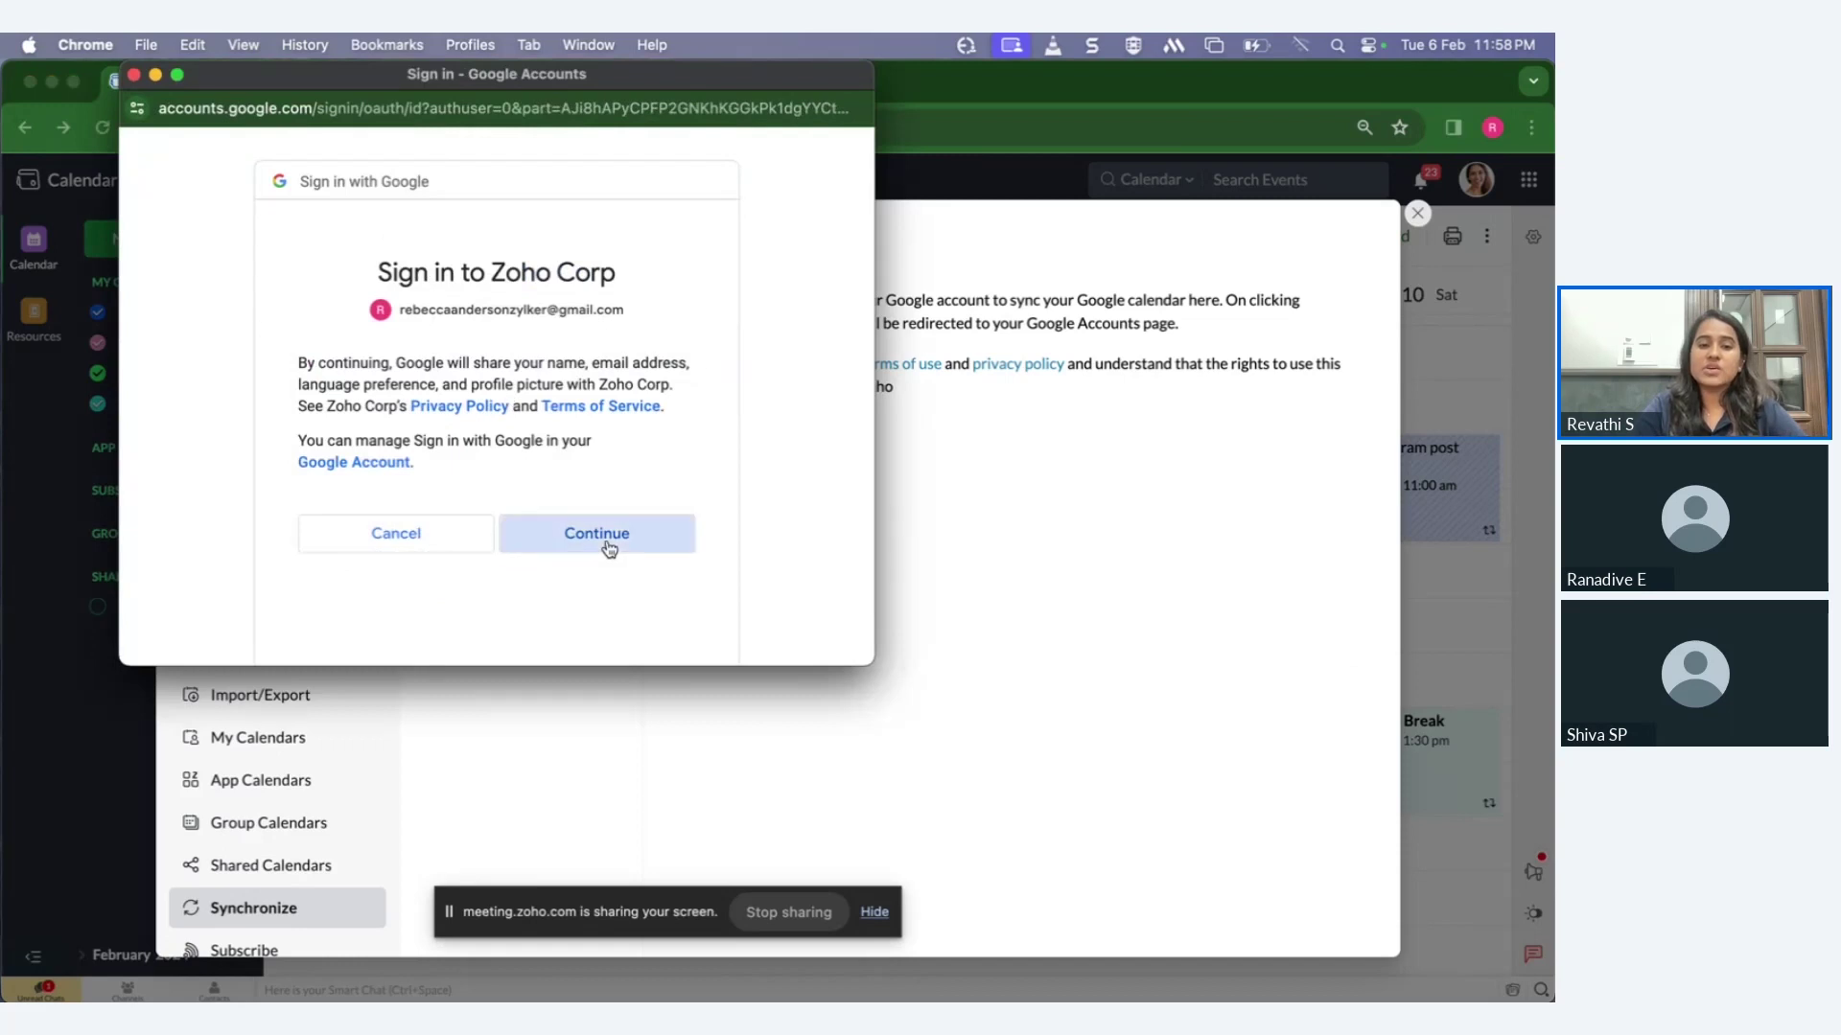
scroll(595, 494, "down", 5)
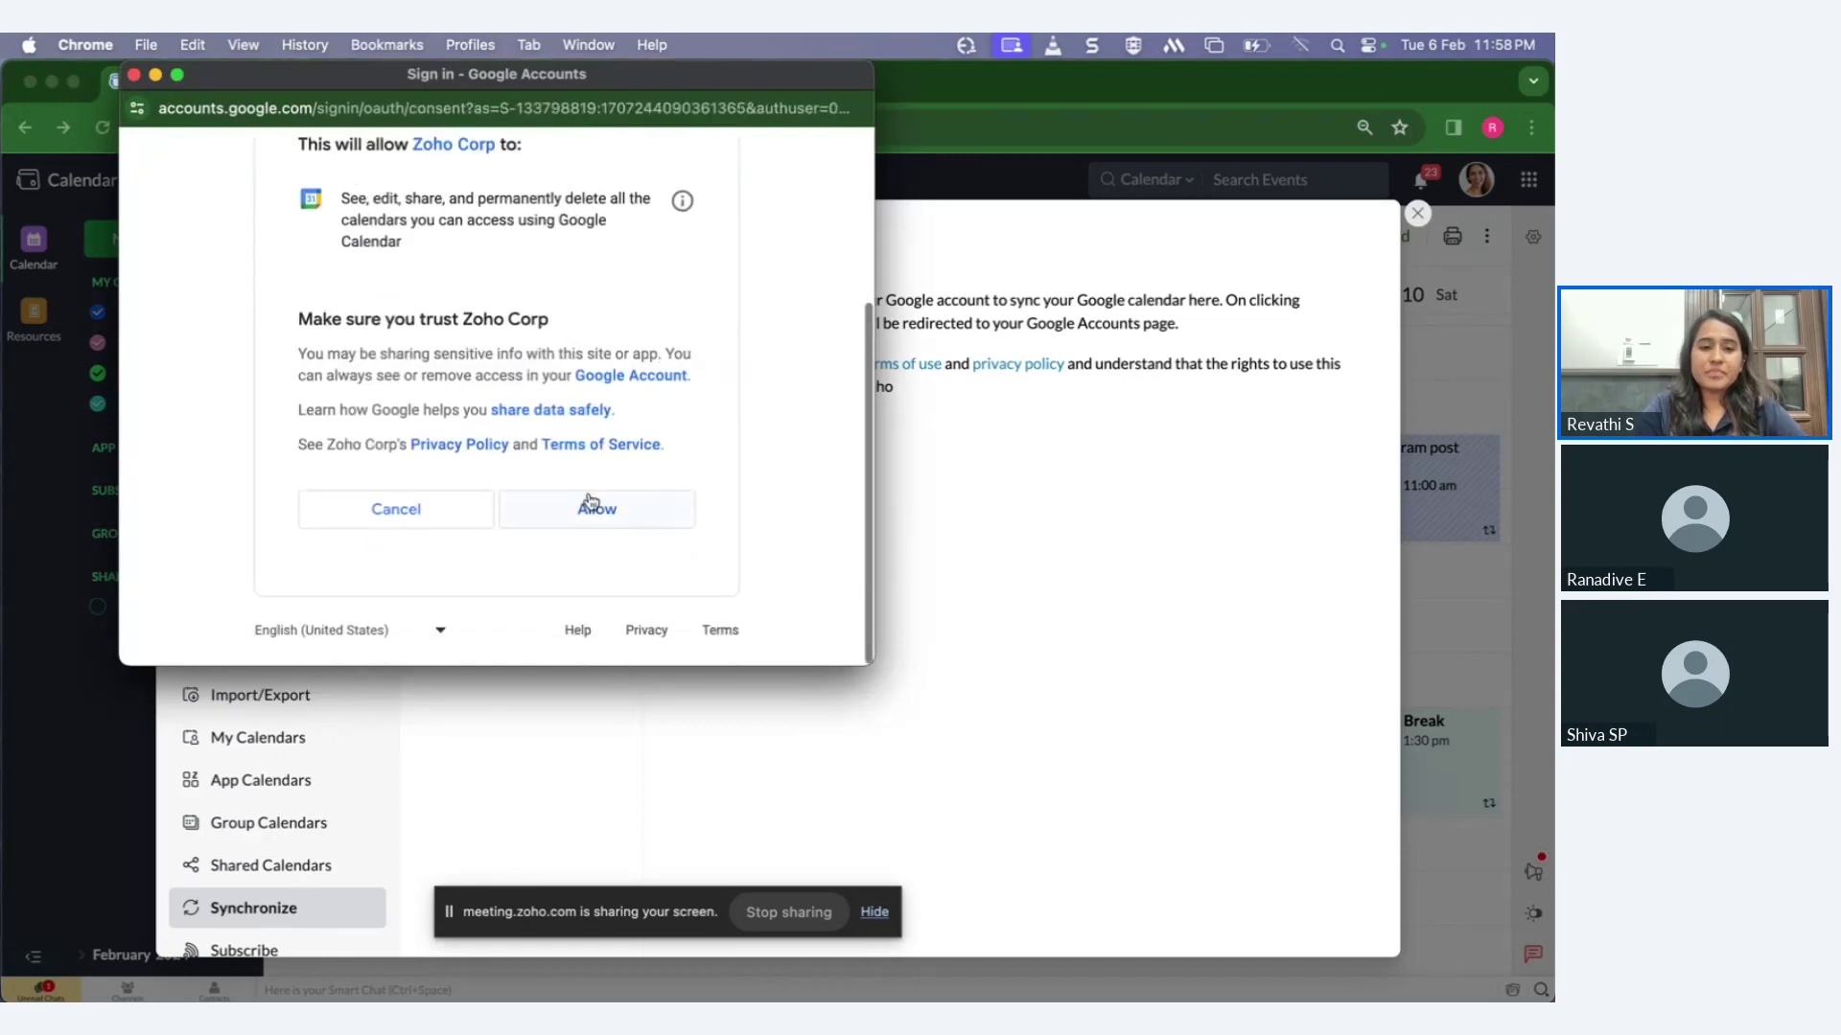
left_click(583, 507)
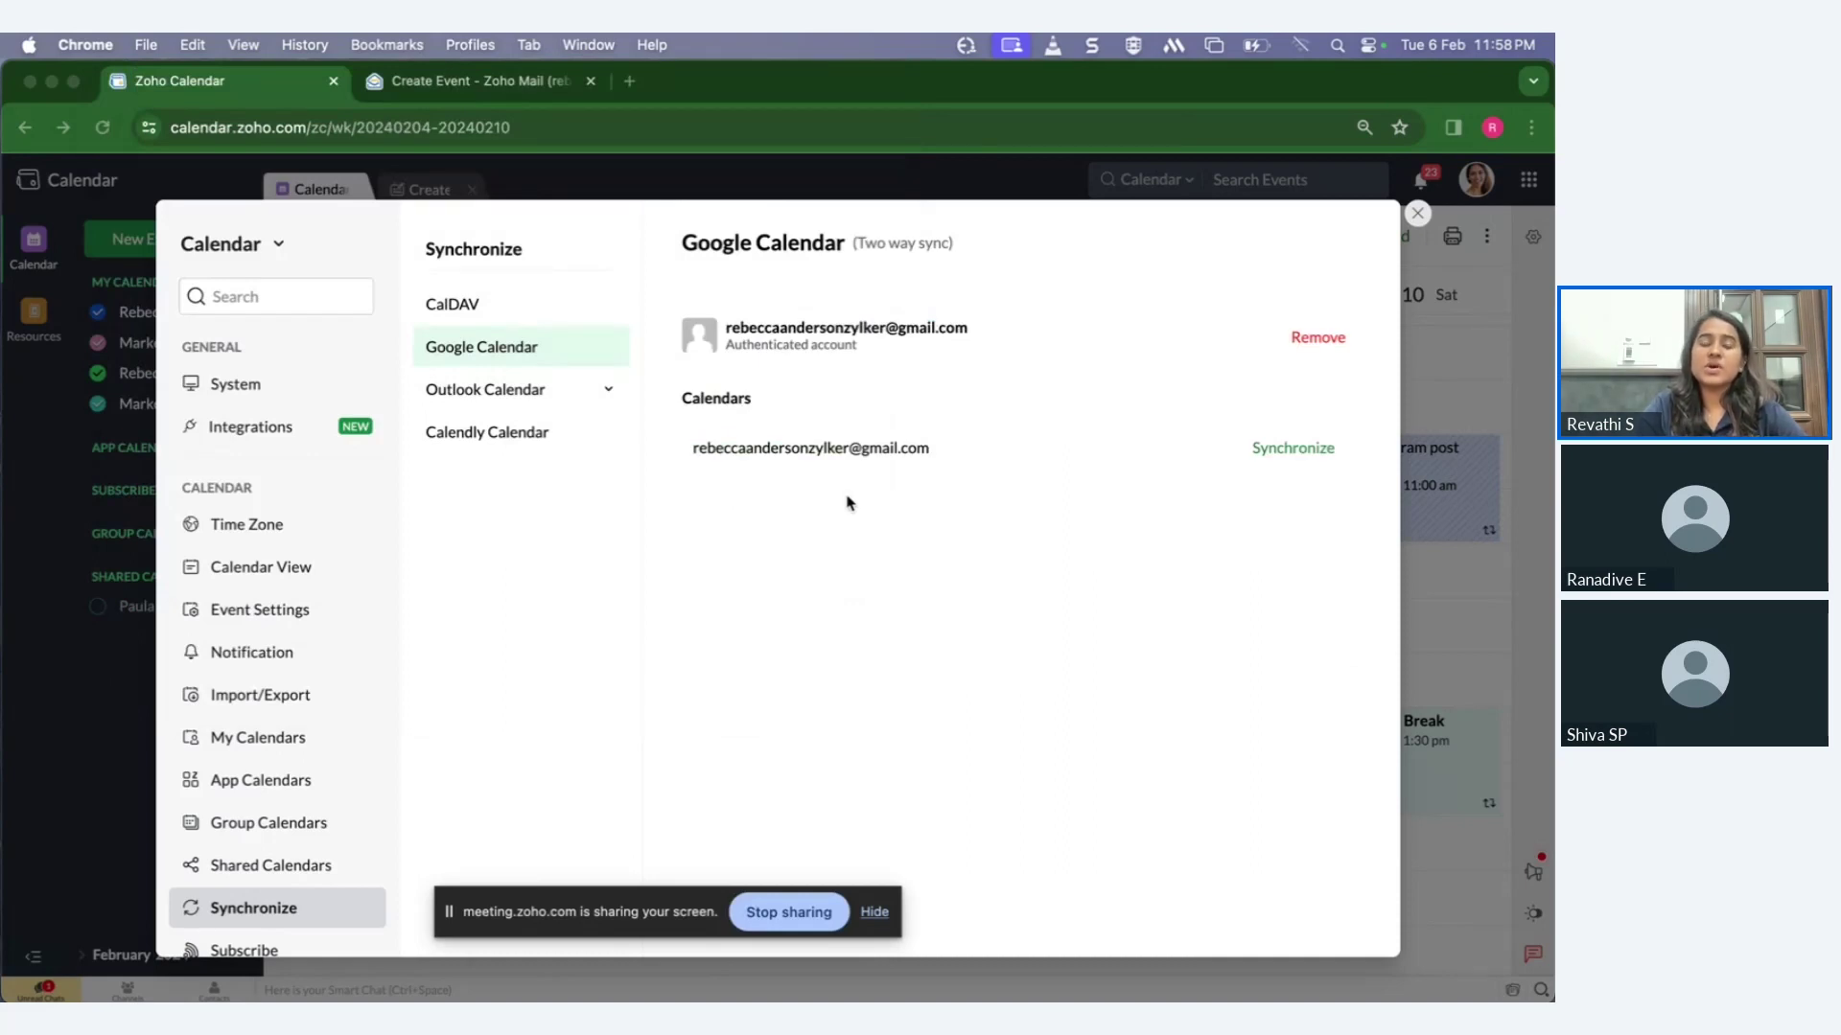
left_click(1290, 451)
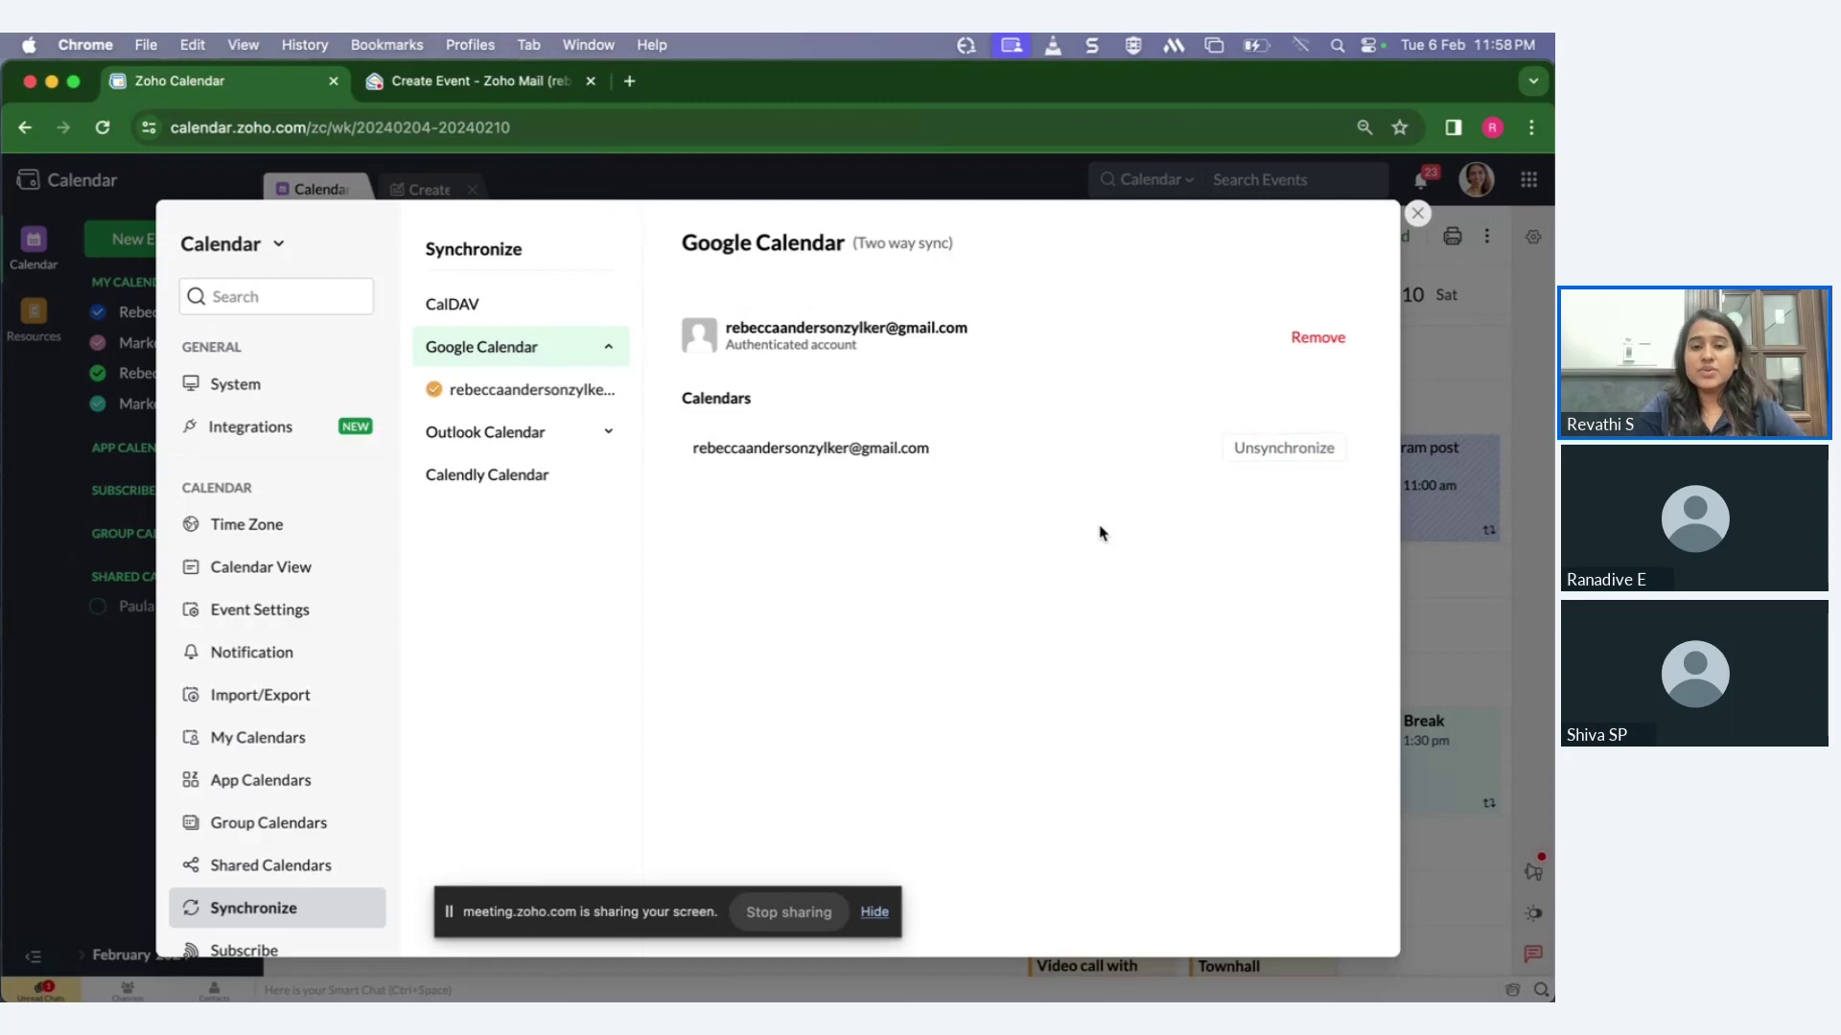
left_click(1419, 215)
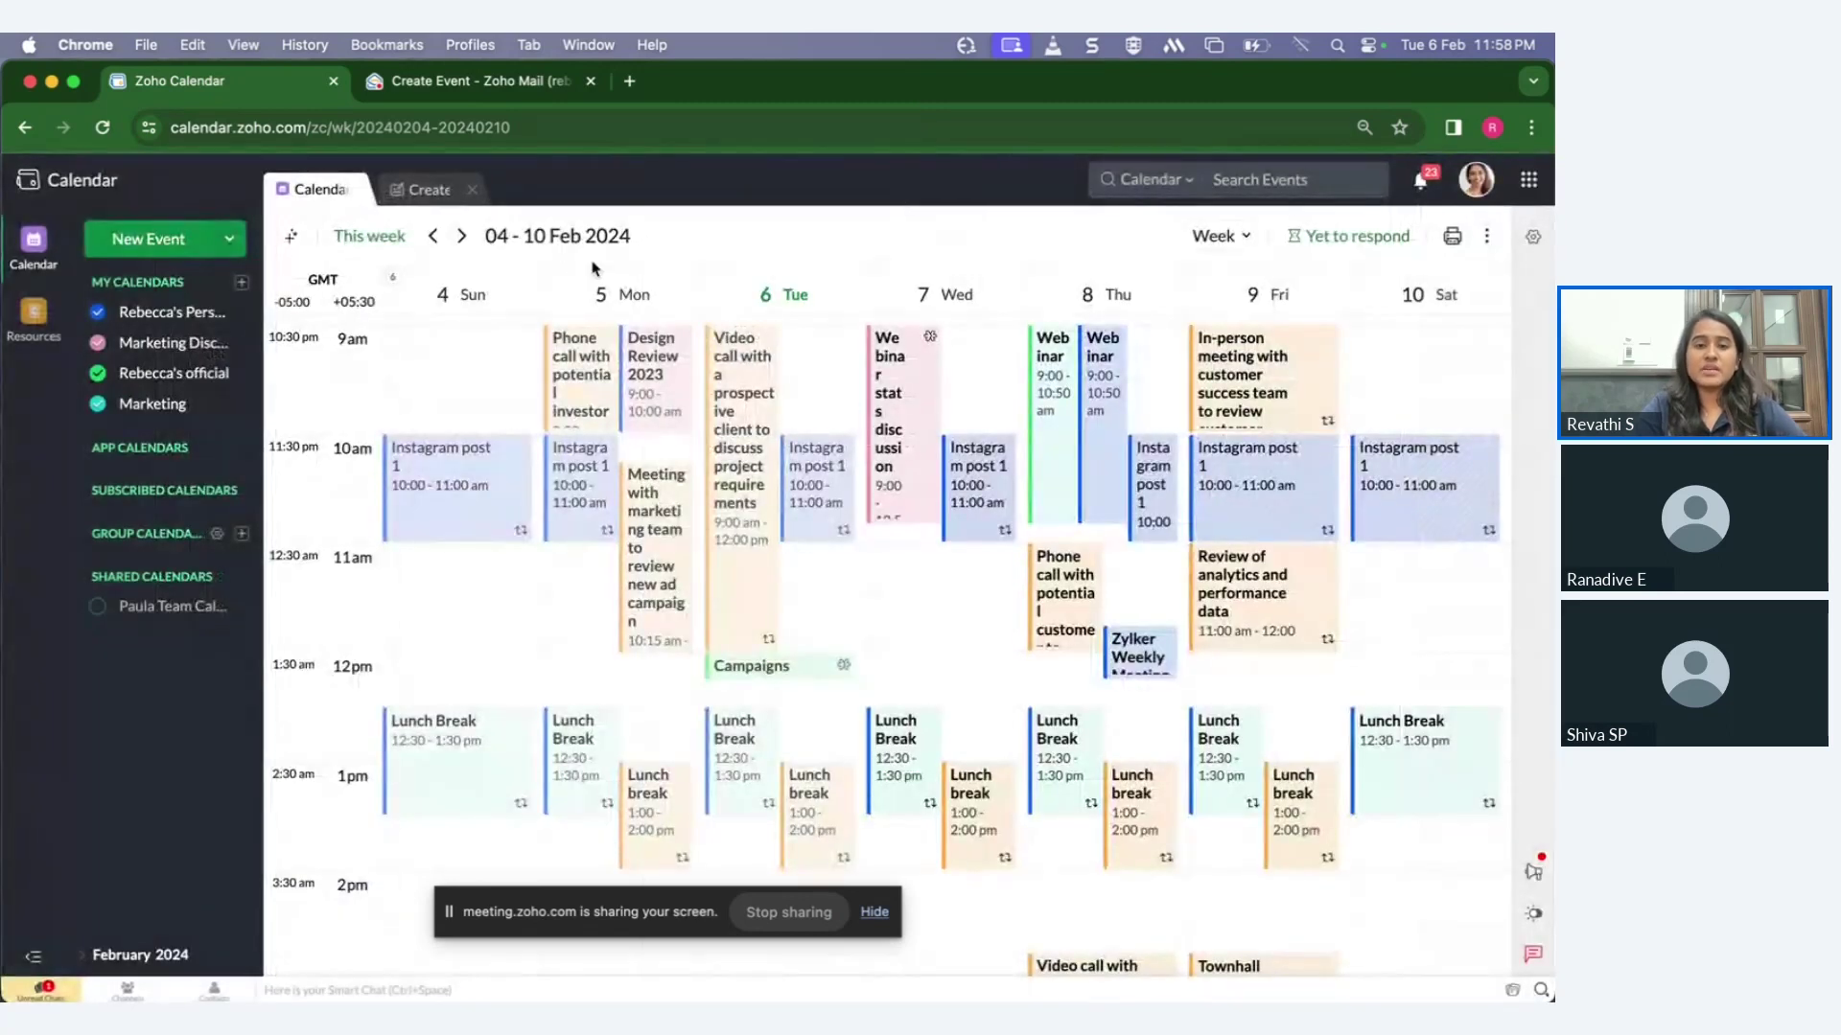
Step: Start a new event and assign it to the synchronized Gmail calendar
left_click(173, 253)
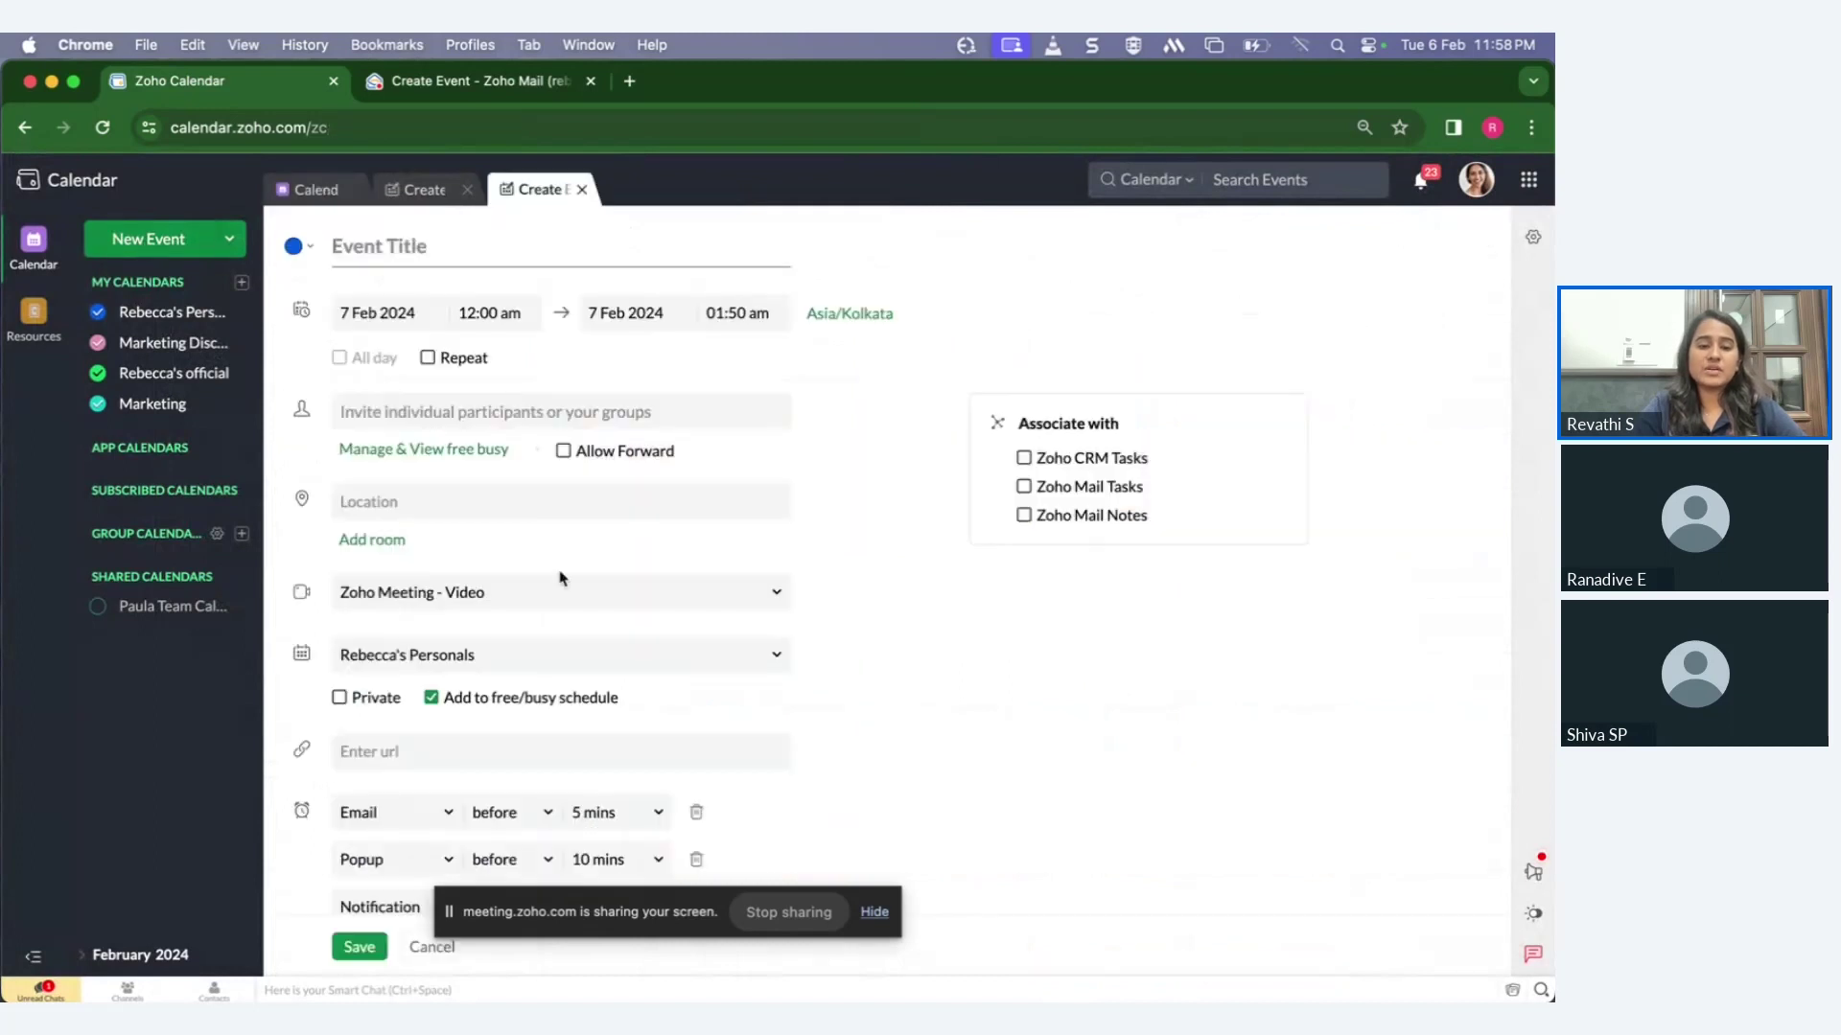
scroll(563, 575, "down", 3)
left_click(576, 526)
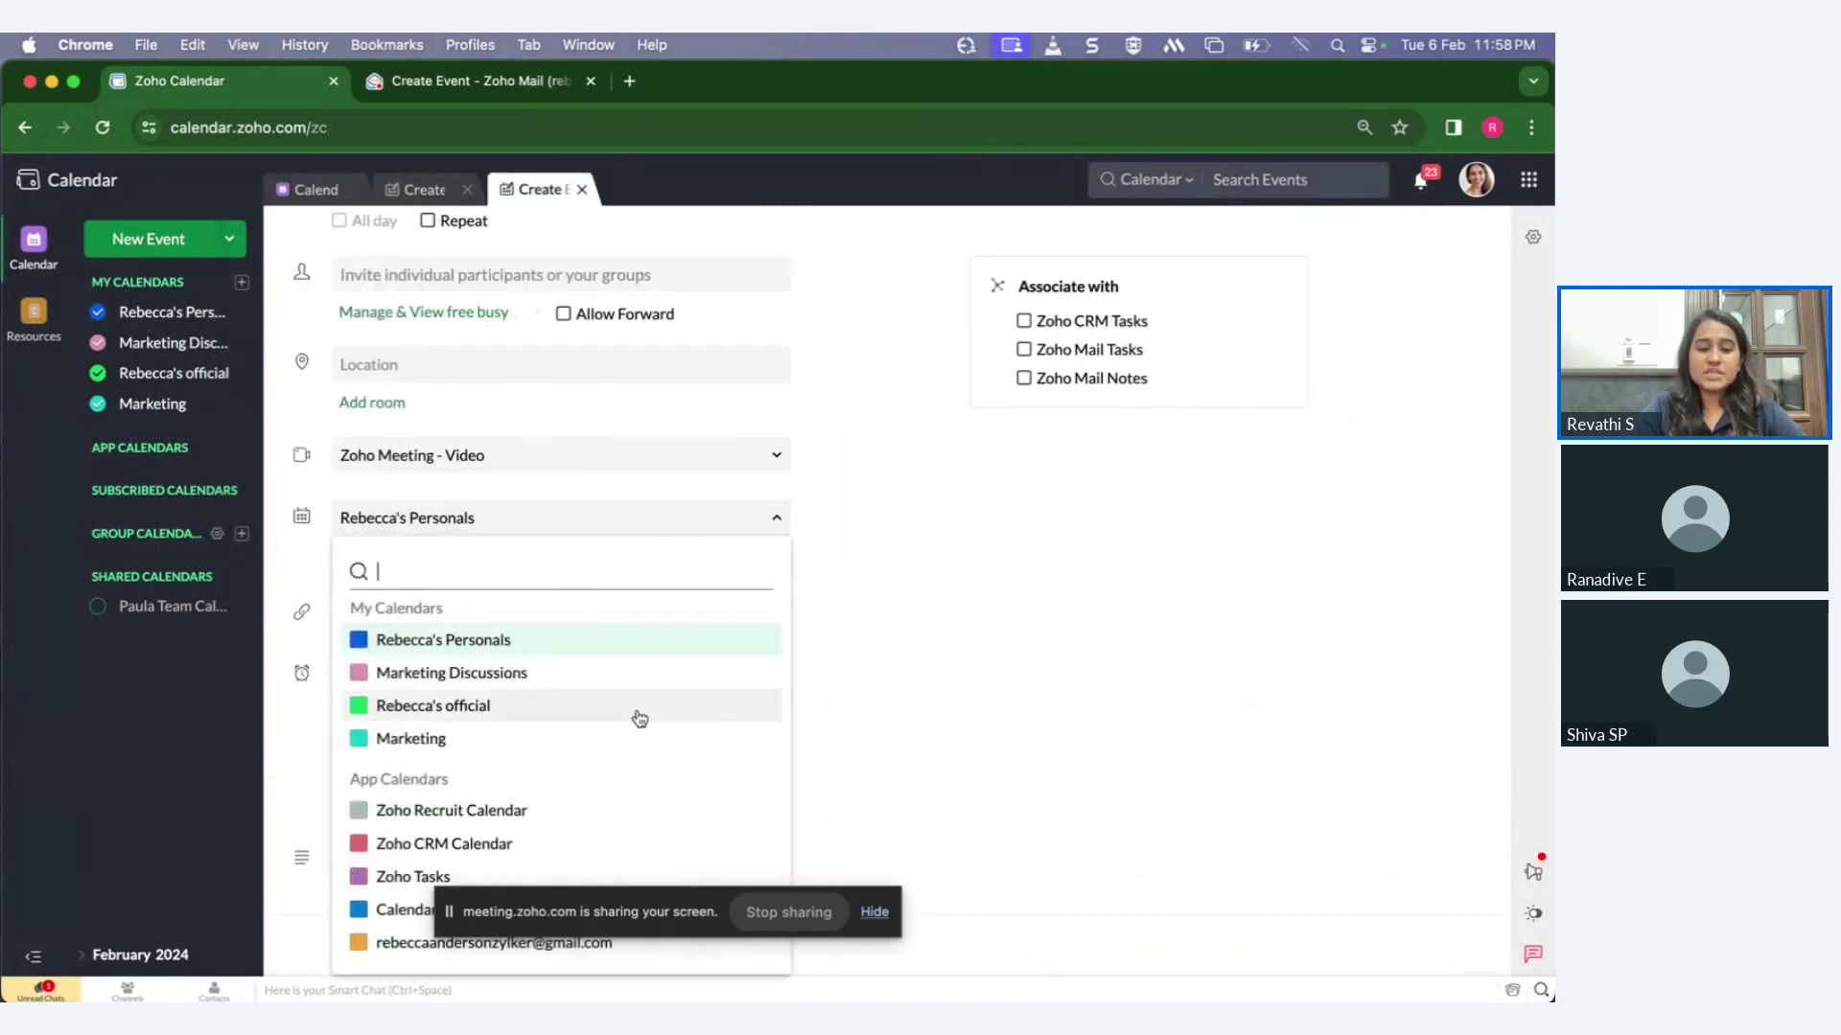
left_click(606, 912)
left_click_drag(606, 913, 1022, 757)
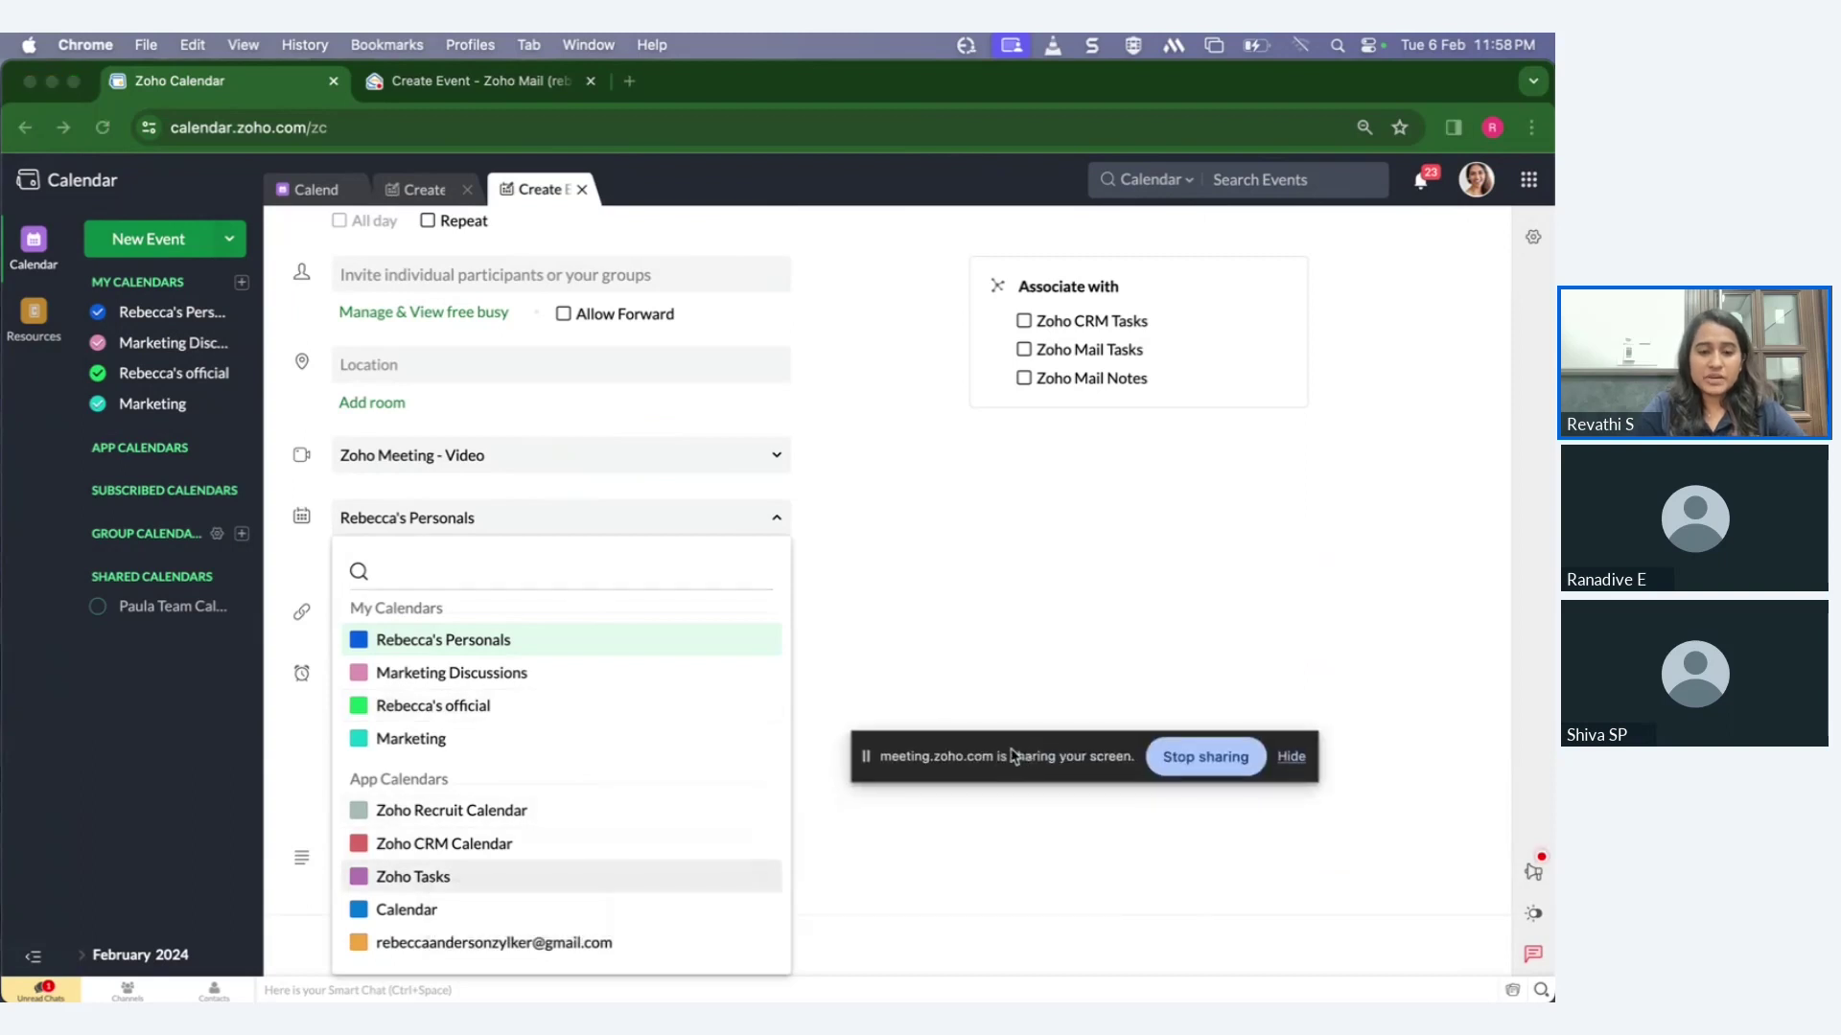
left_click(431, 949)
left_click(431, 949)
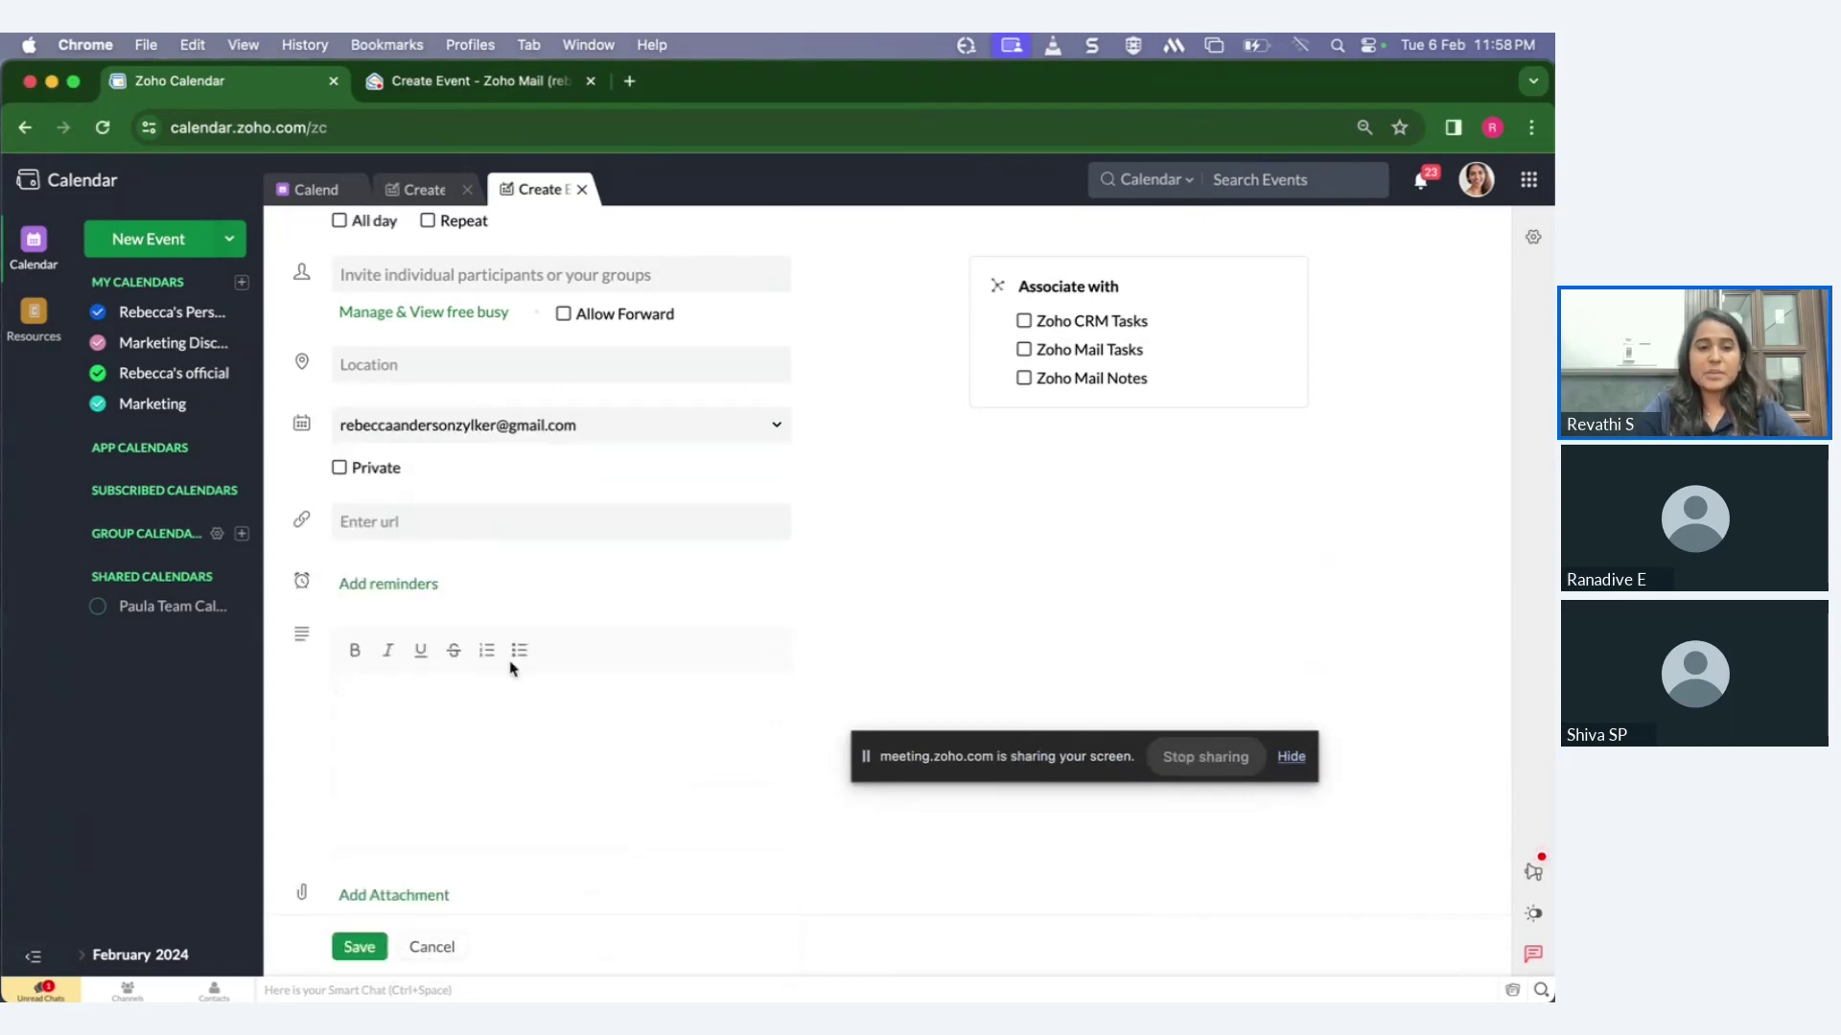
scroll(515, 498, "up", 2)
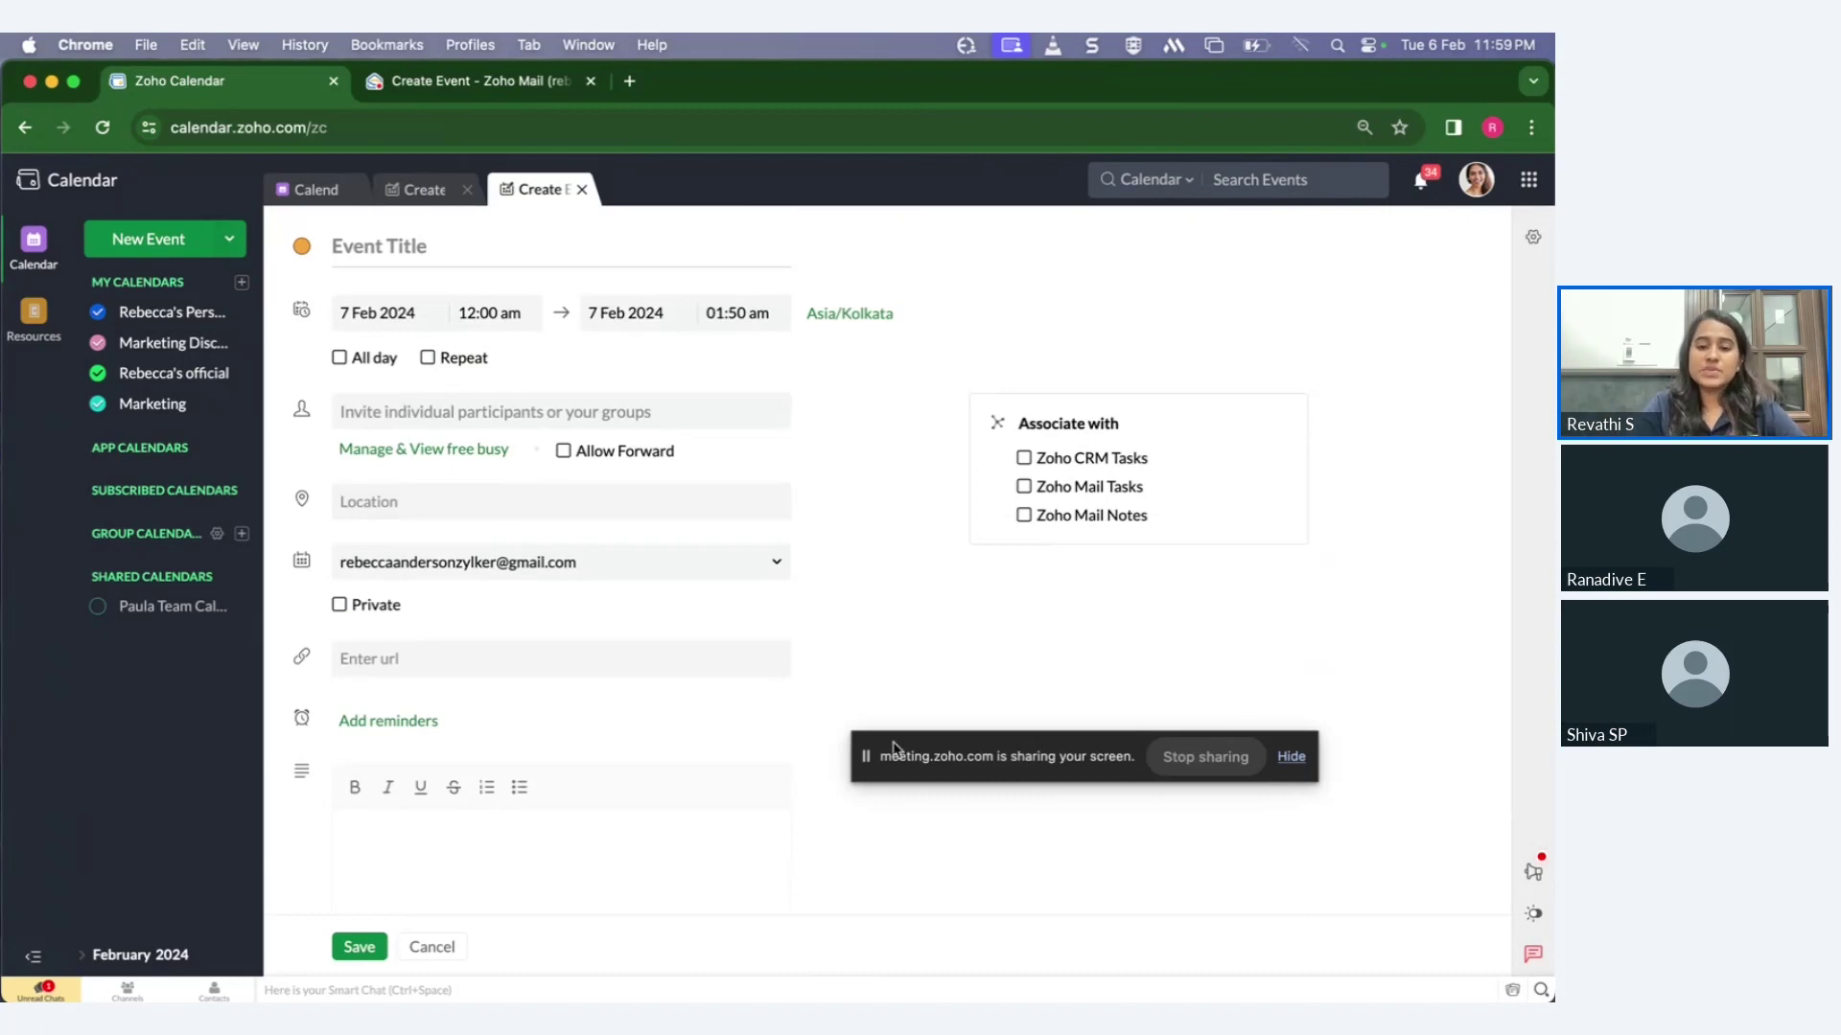
left_click_drag(957, 764, 659, 997)
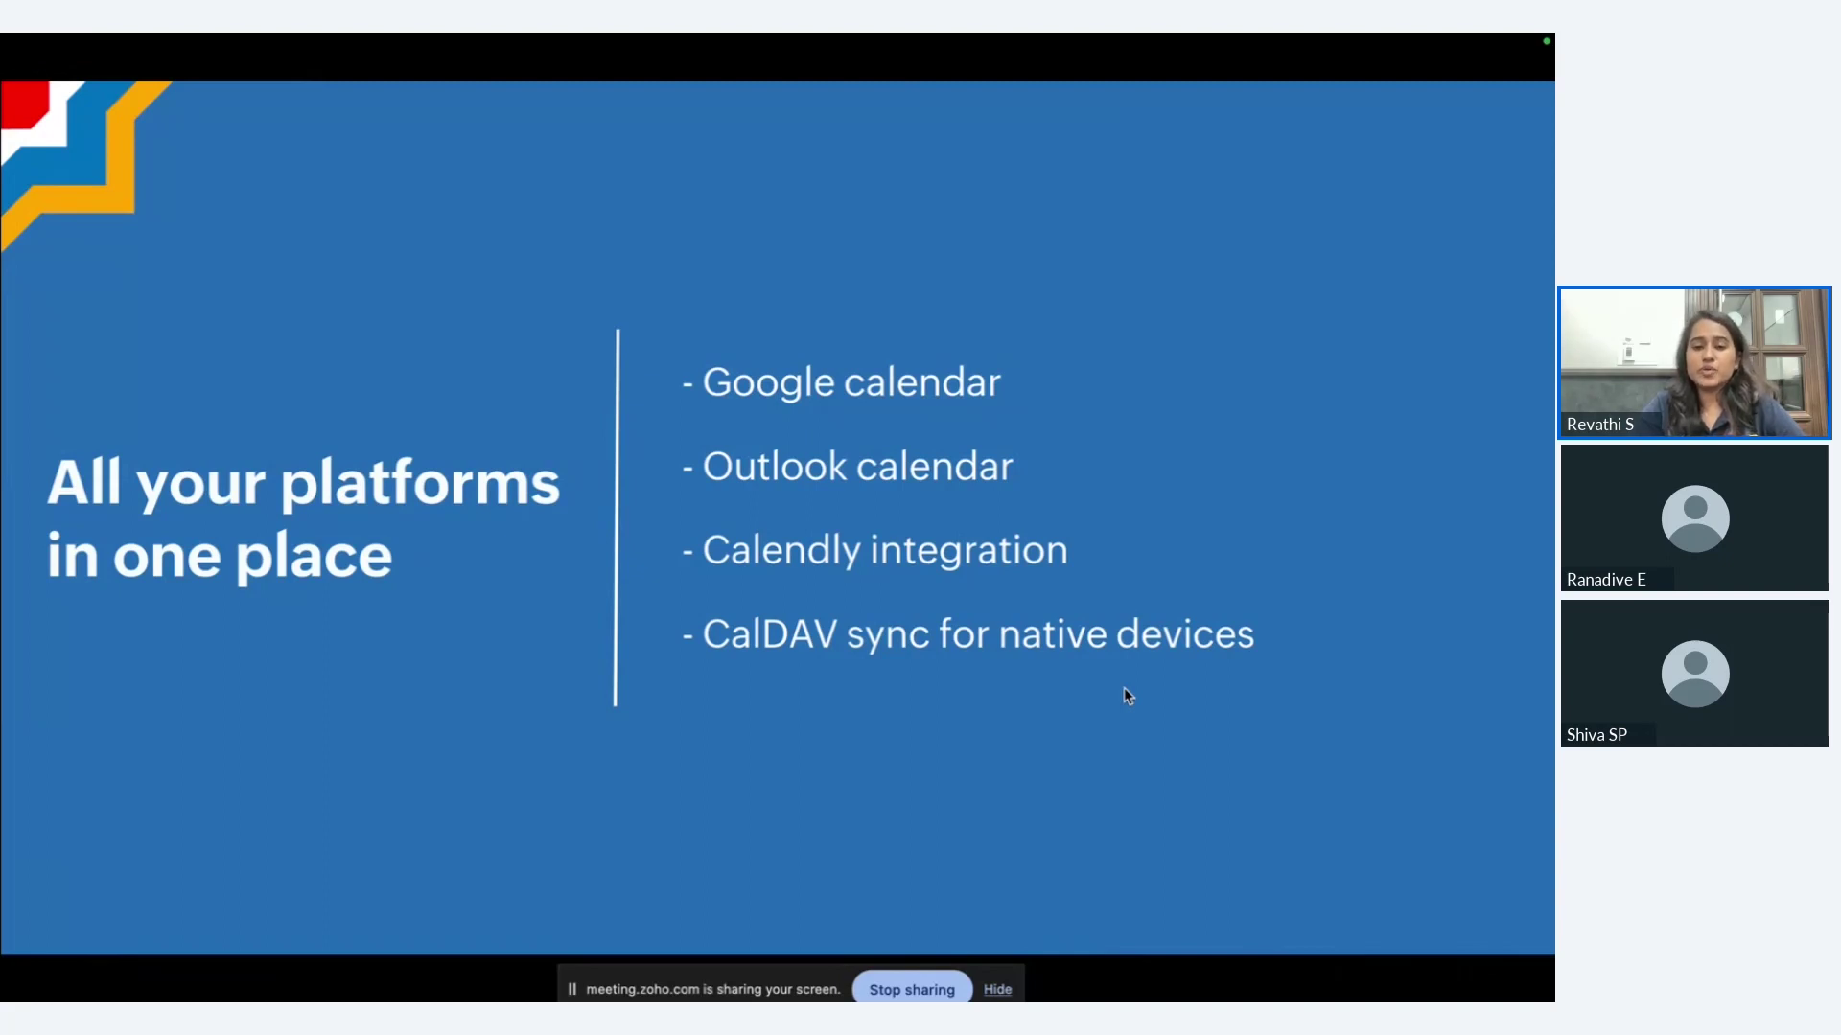
Step: Switch from the presentation to Zoho Calendar and examine the calendars selectable for CalDAV sync in the synchronization settings
key("ctrl+Left")
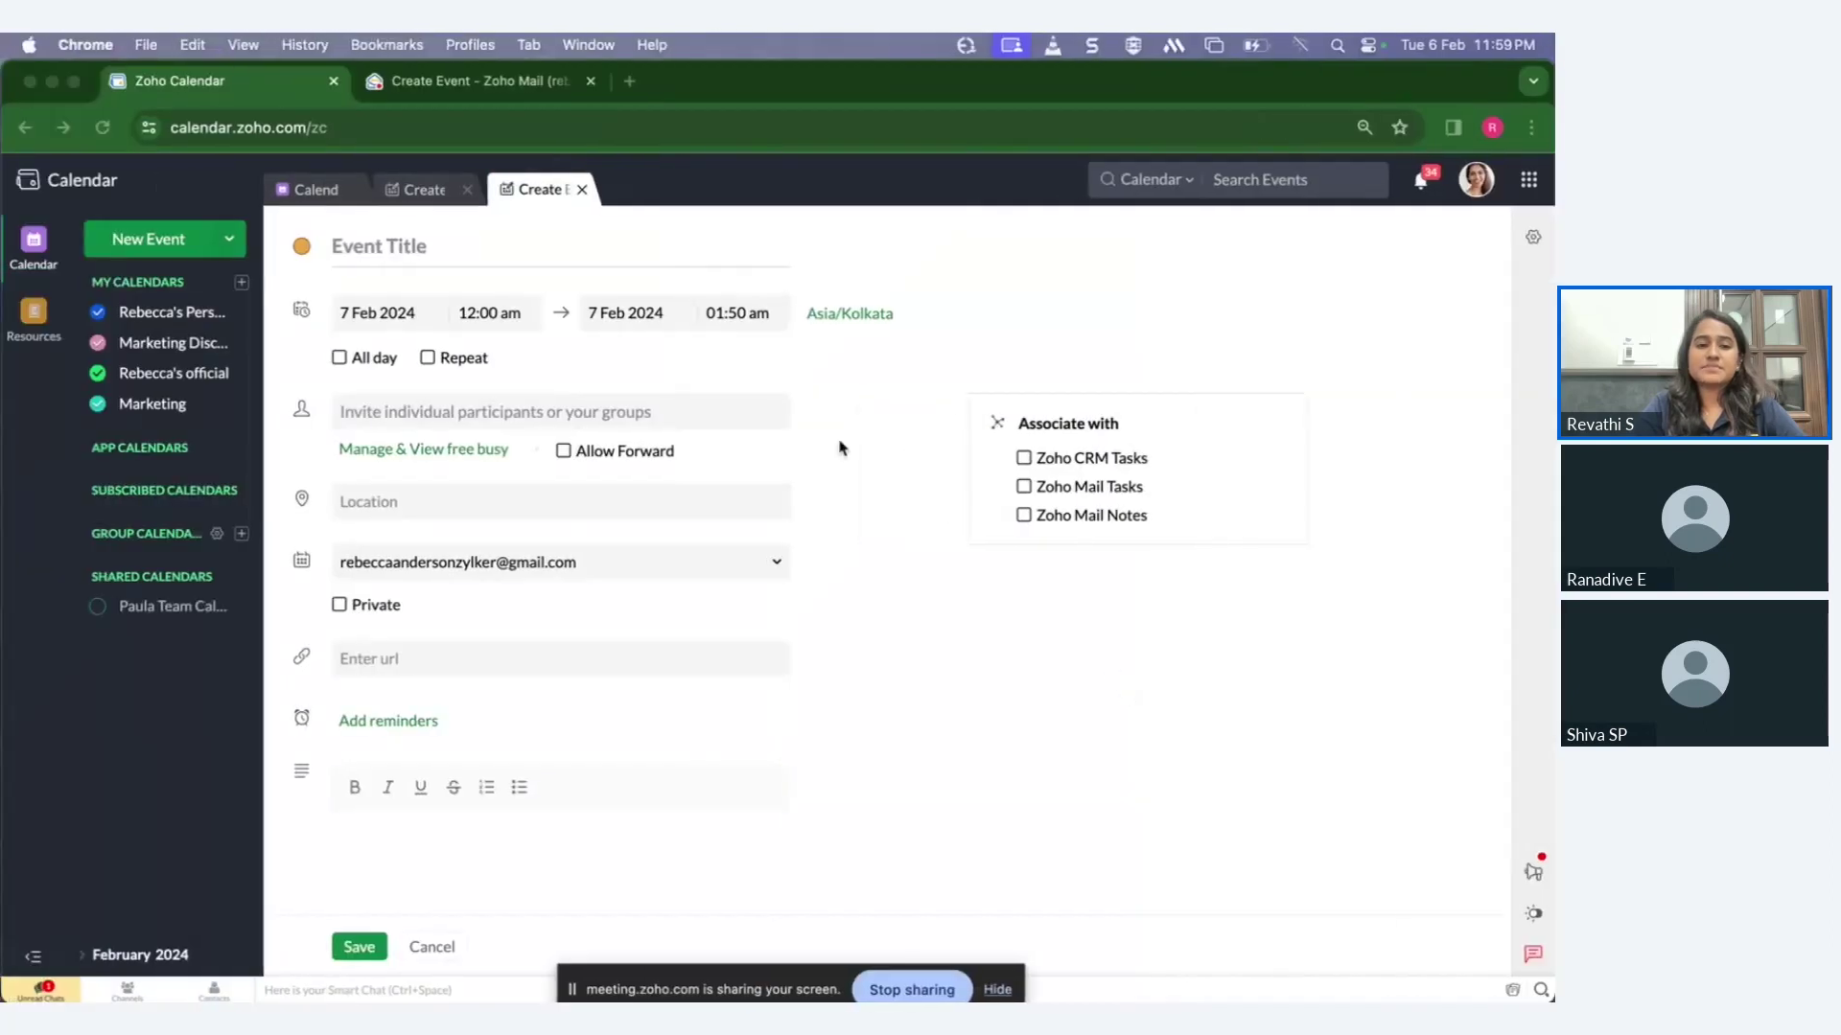
left_click(1533, 243)
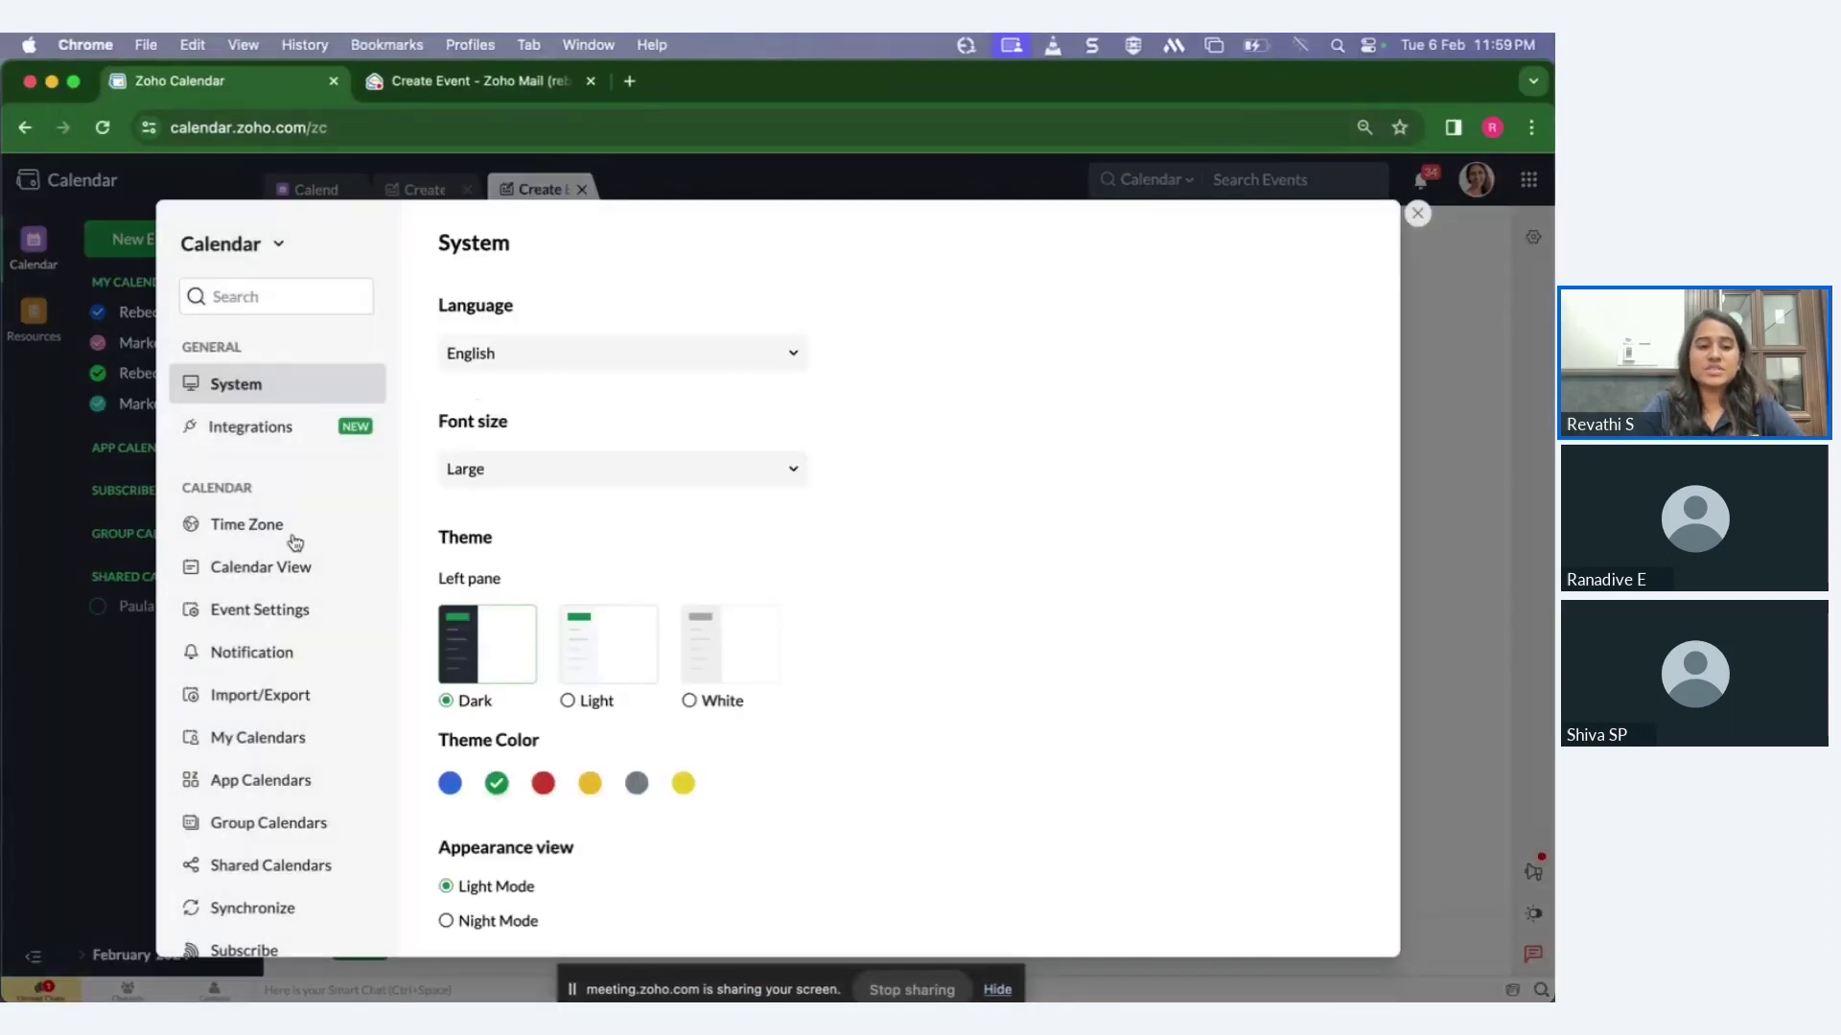
left_click(259, 907)
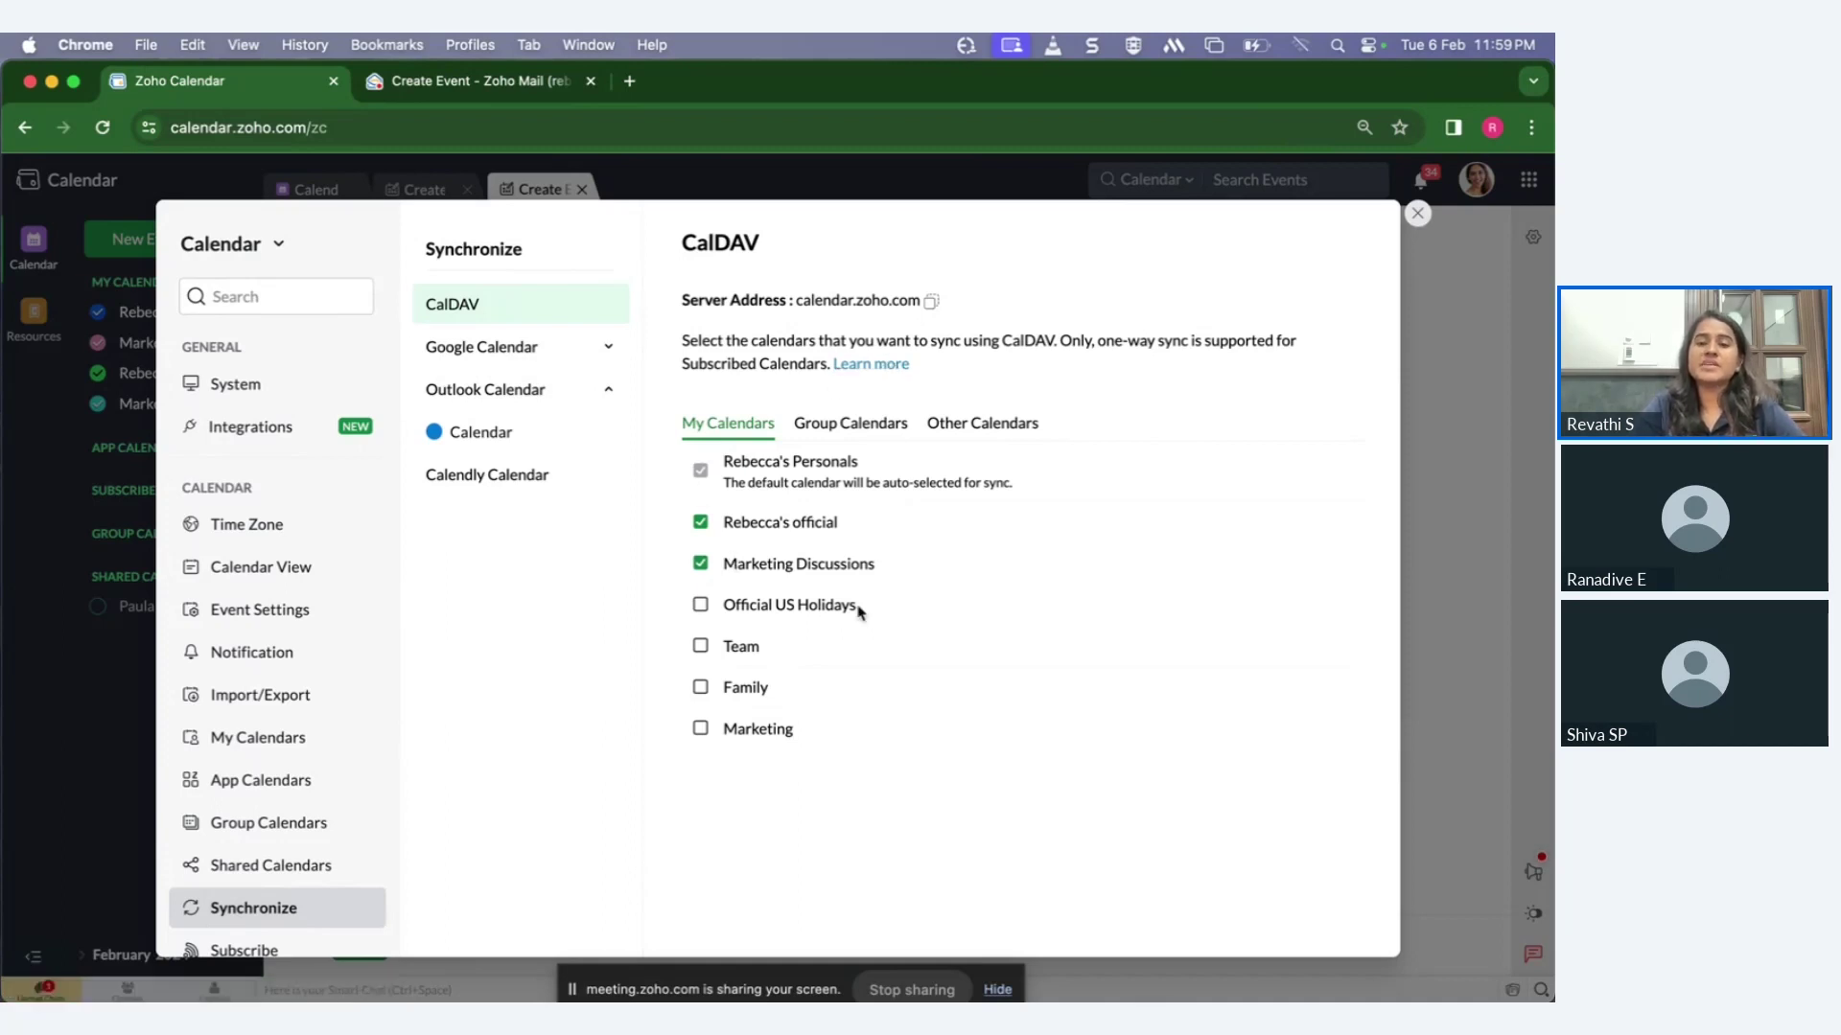
key("ctrl+Right")
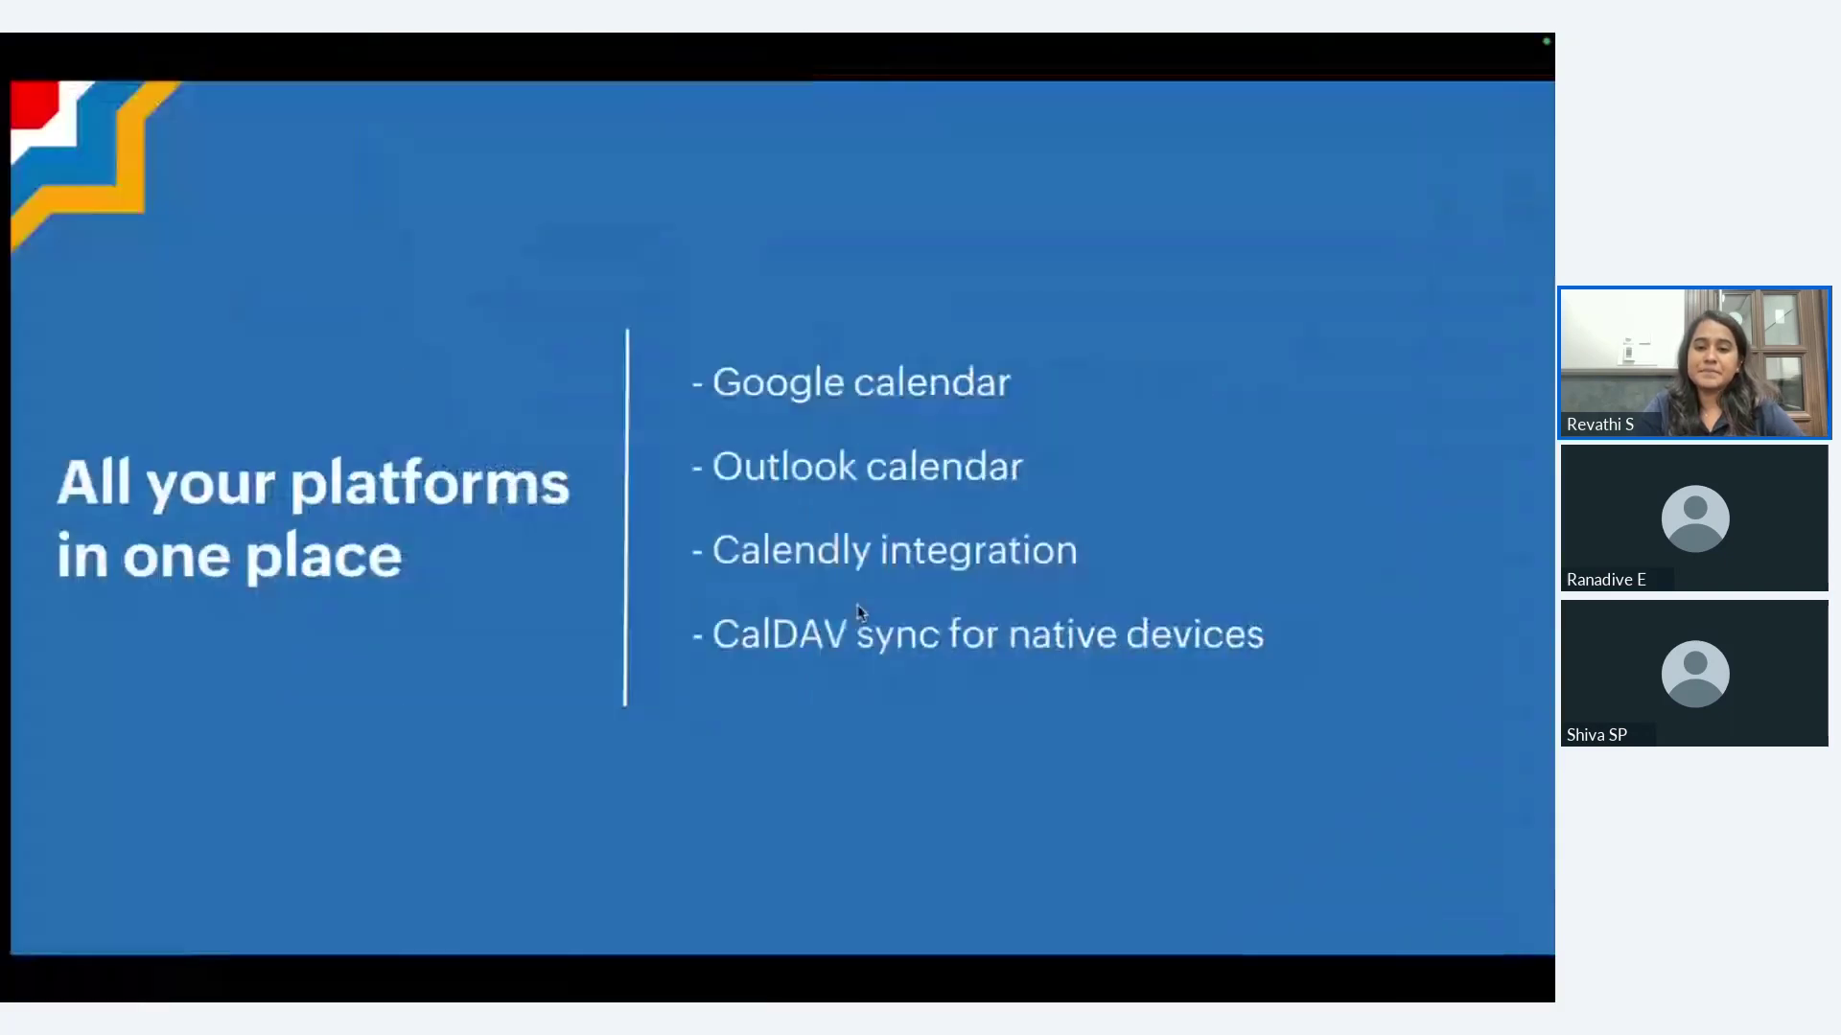
left_click(1490, 976)
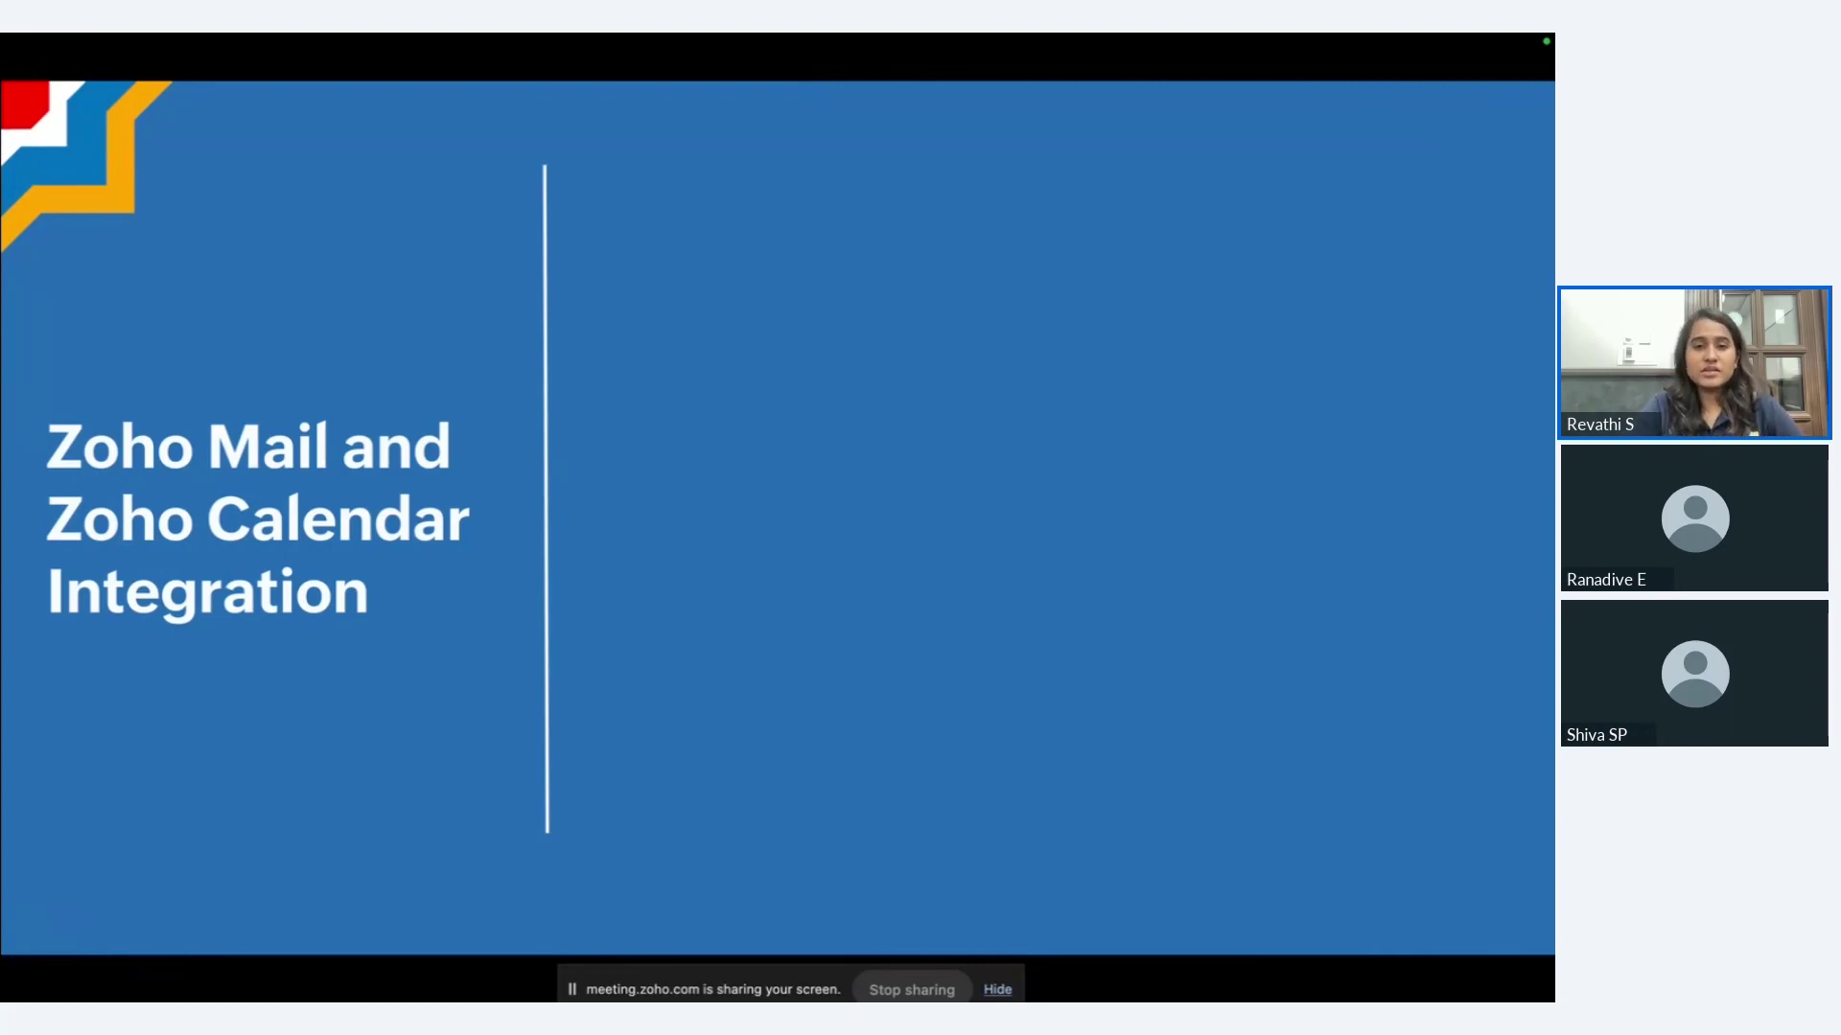
key("Right")
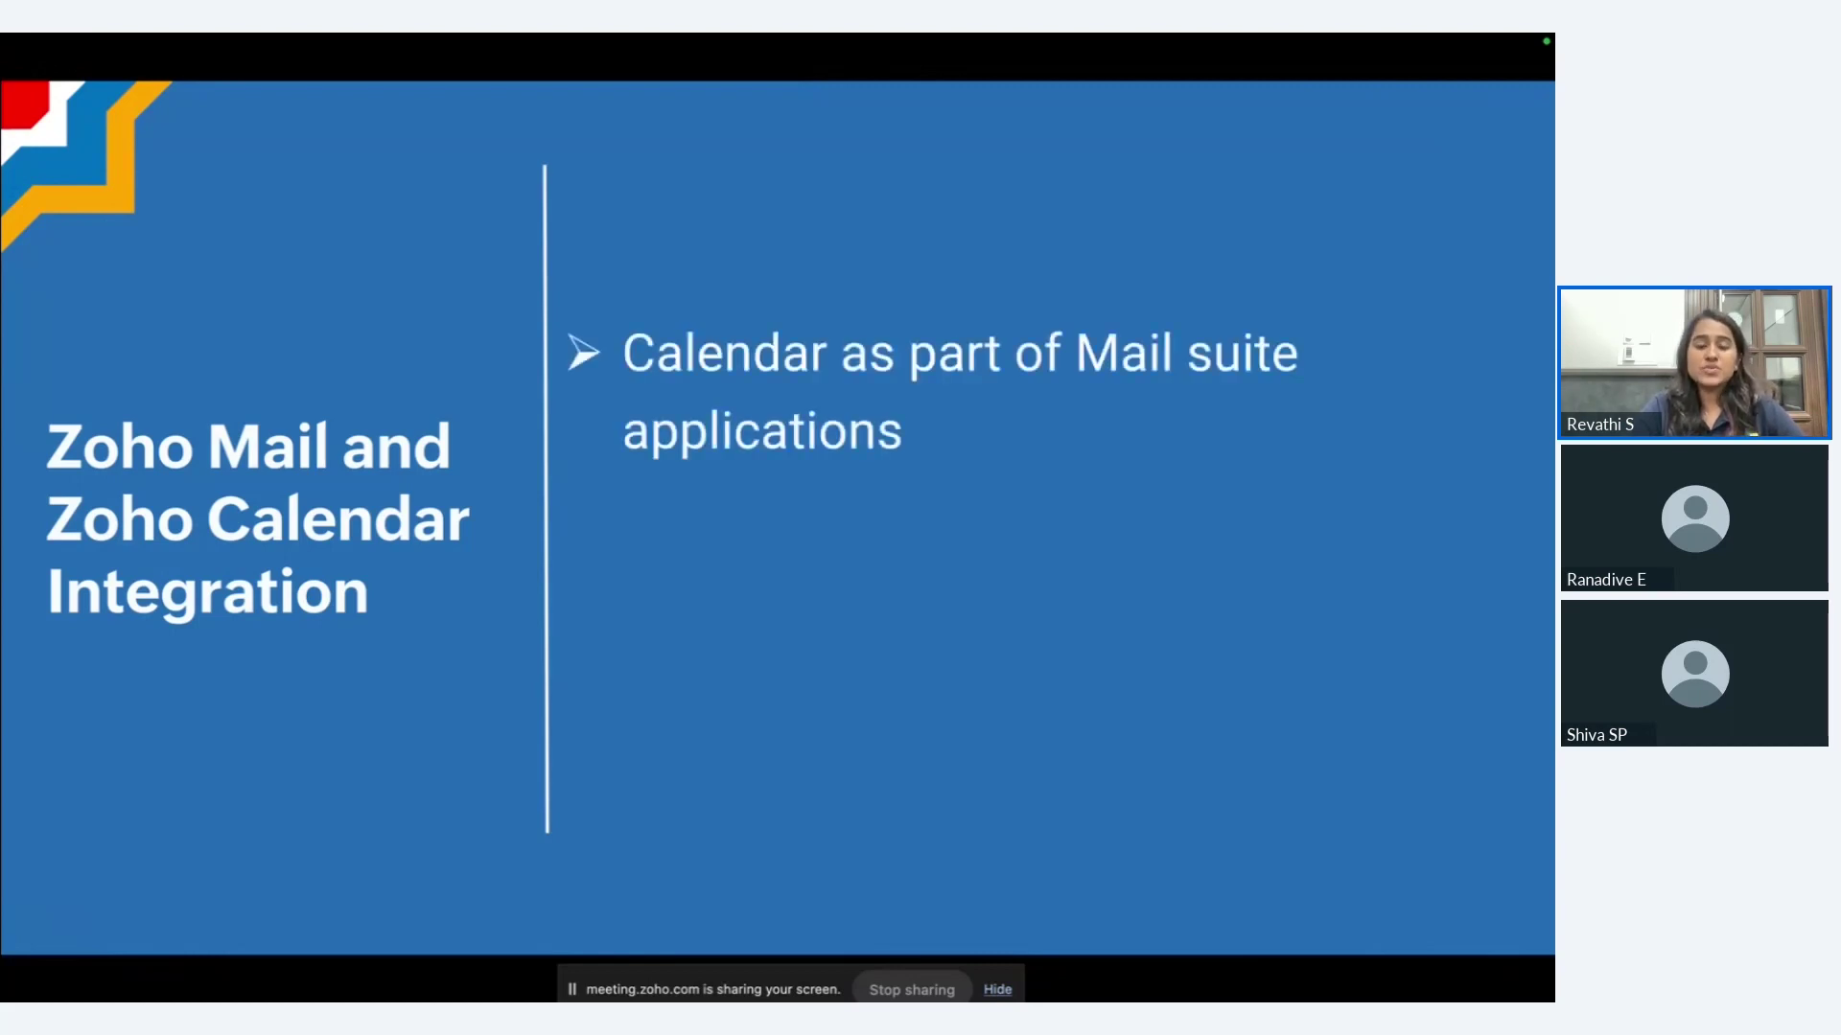
key("Right")
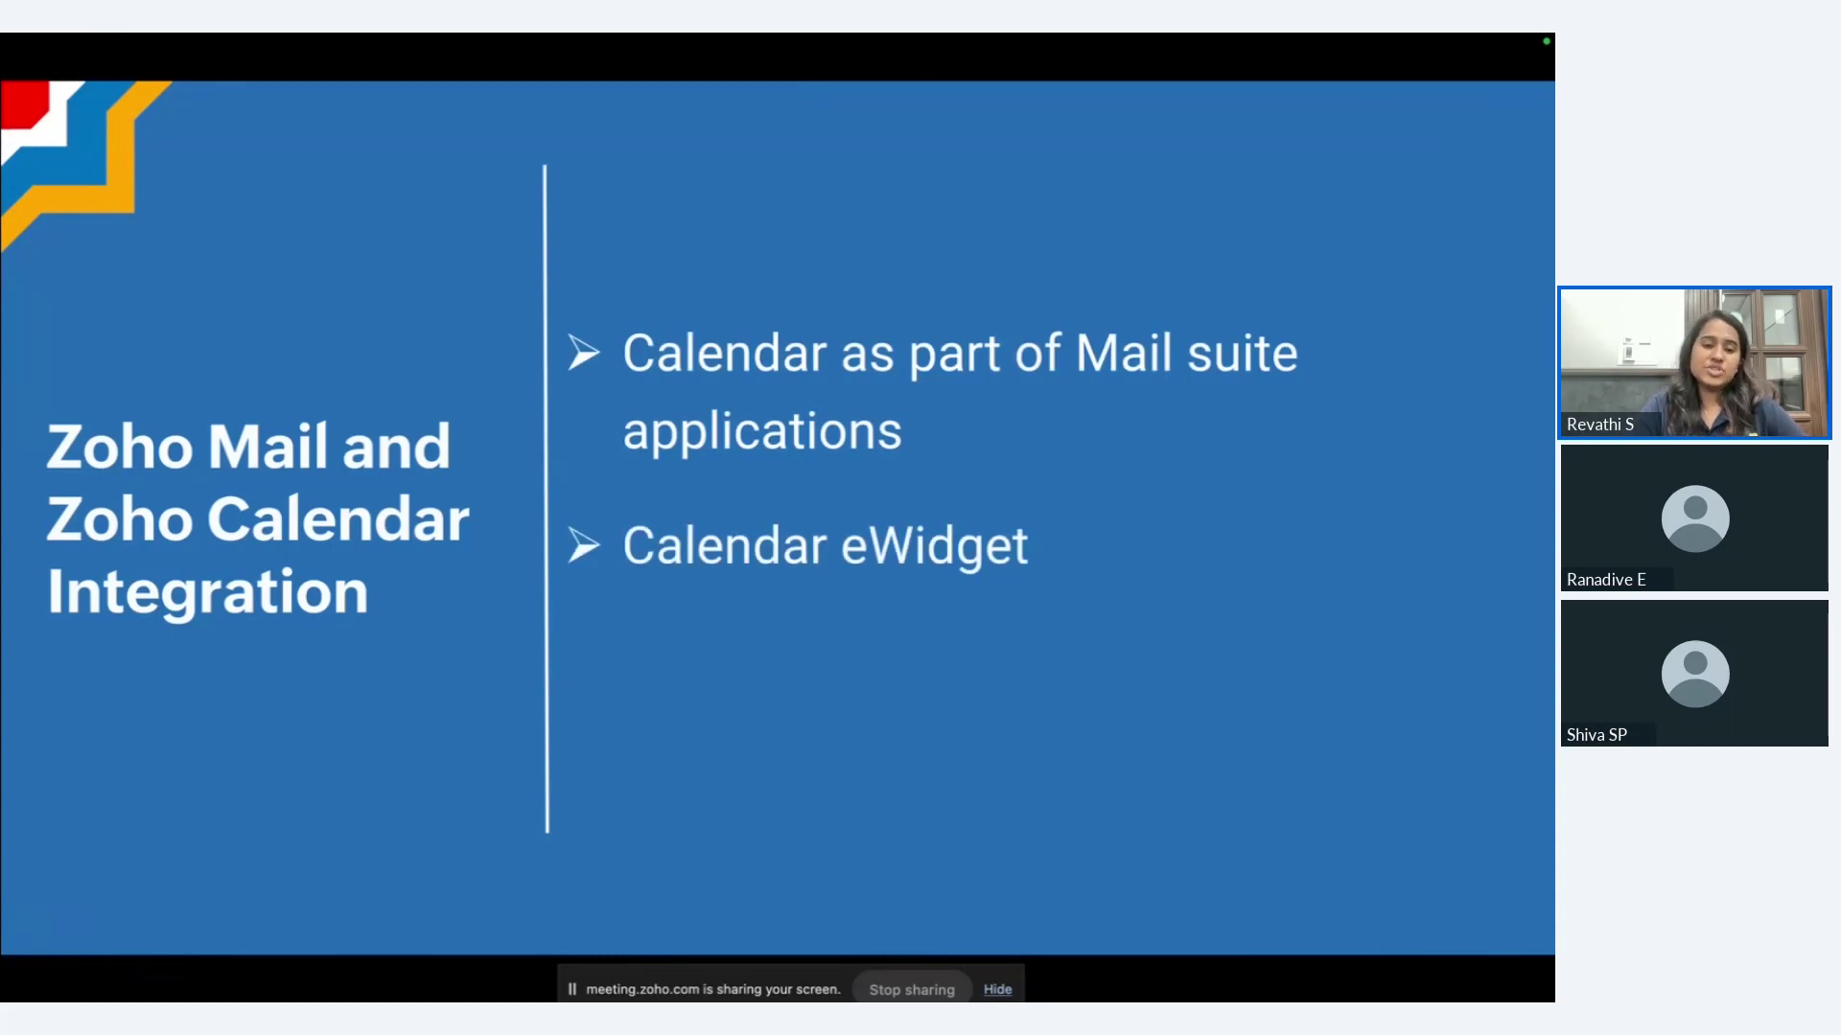
Step: Switch to Zoho Mail, close the open Webinar event draft, and show the built-in Calendar
key("ctrl+Left")
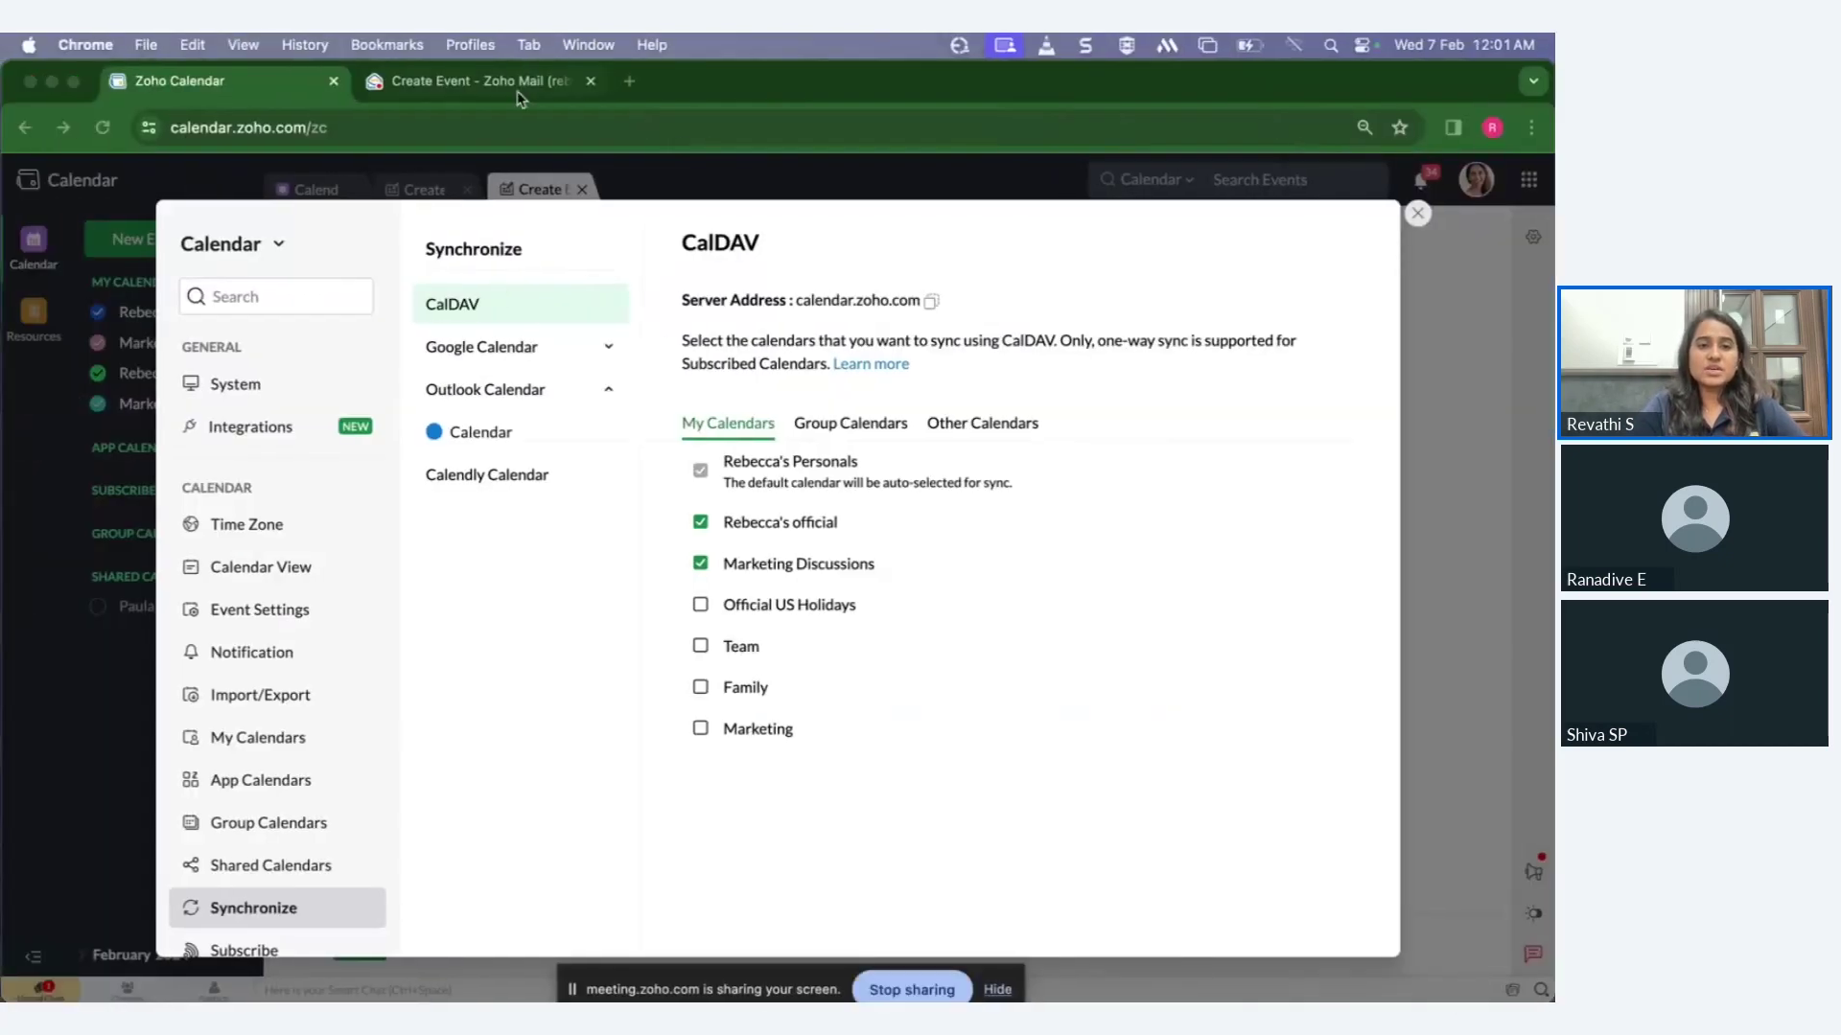
left_click(517, 82)
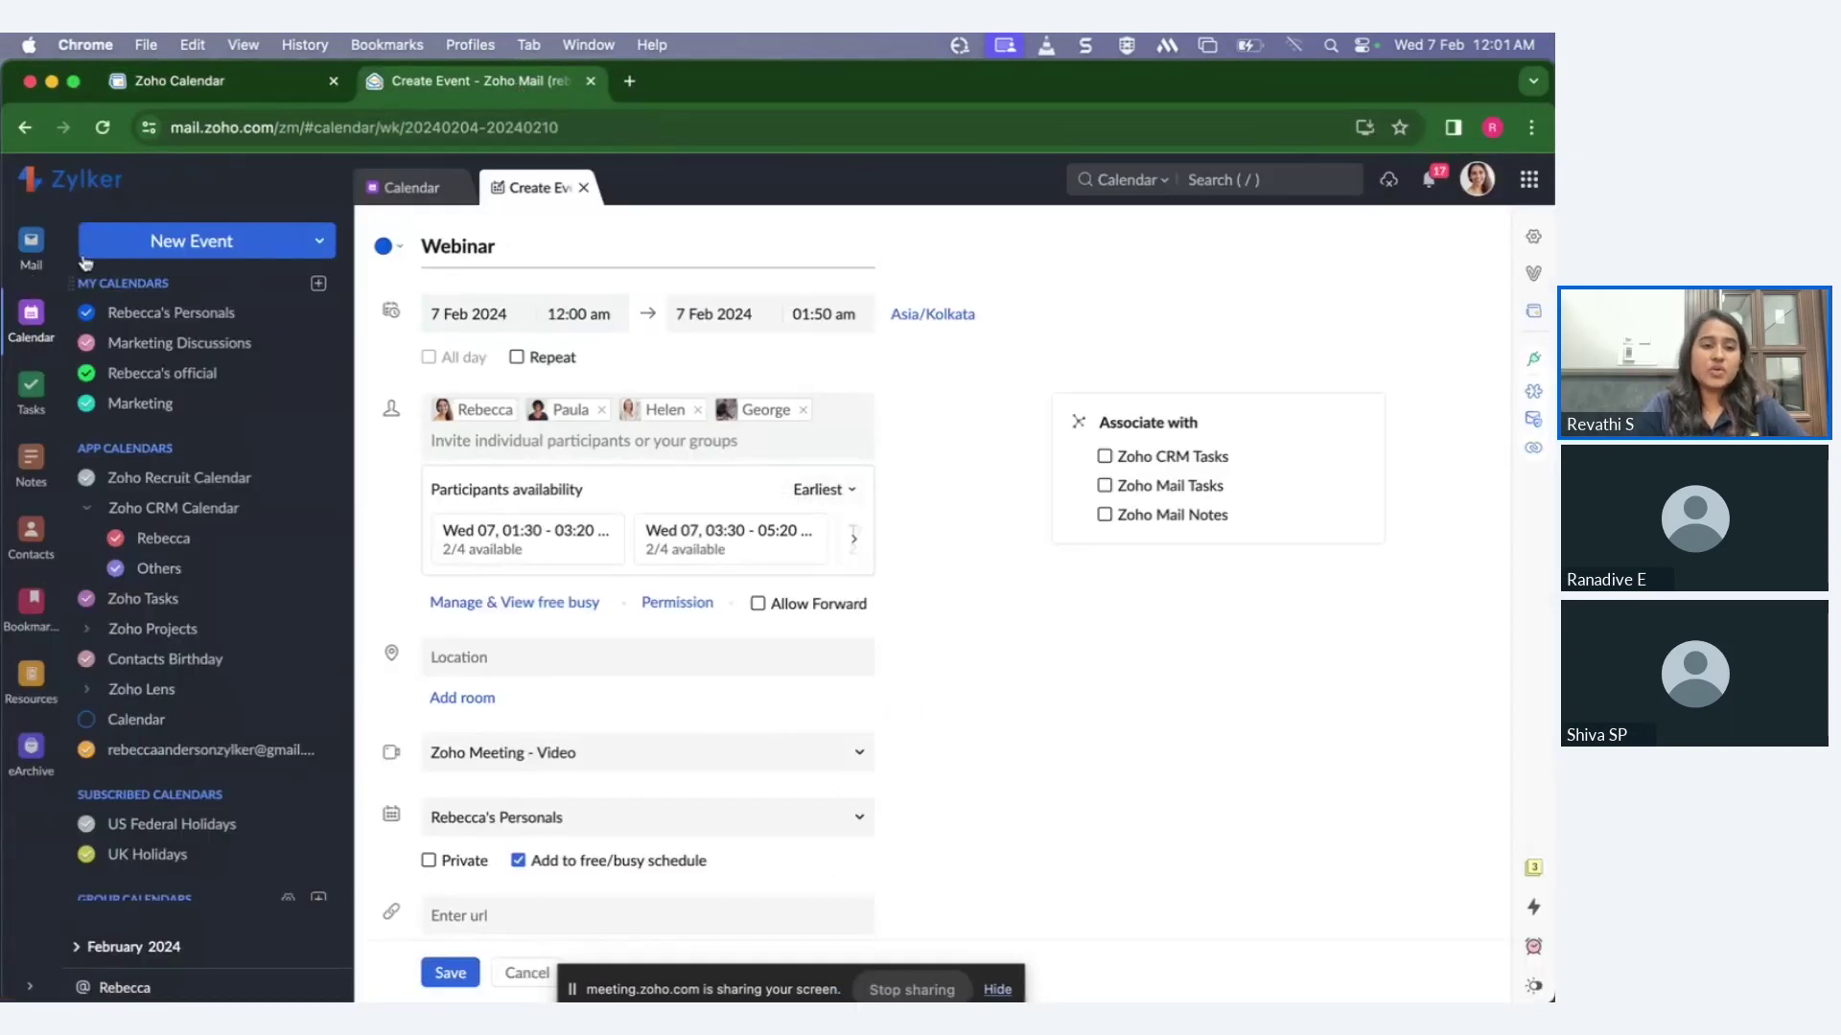
left_click(31, 245)
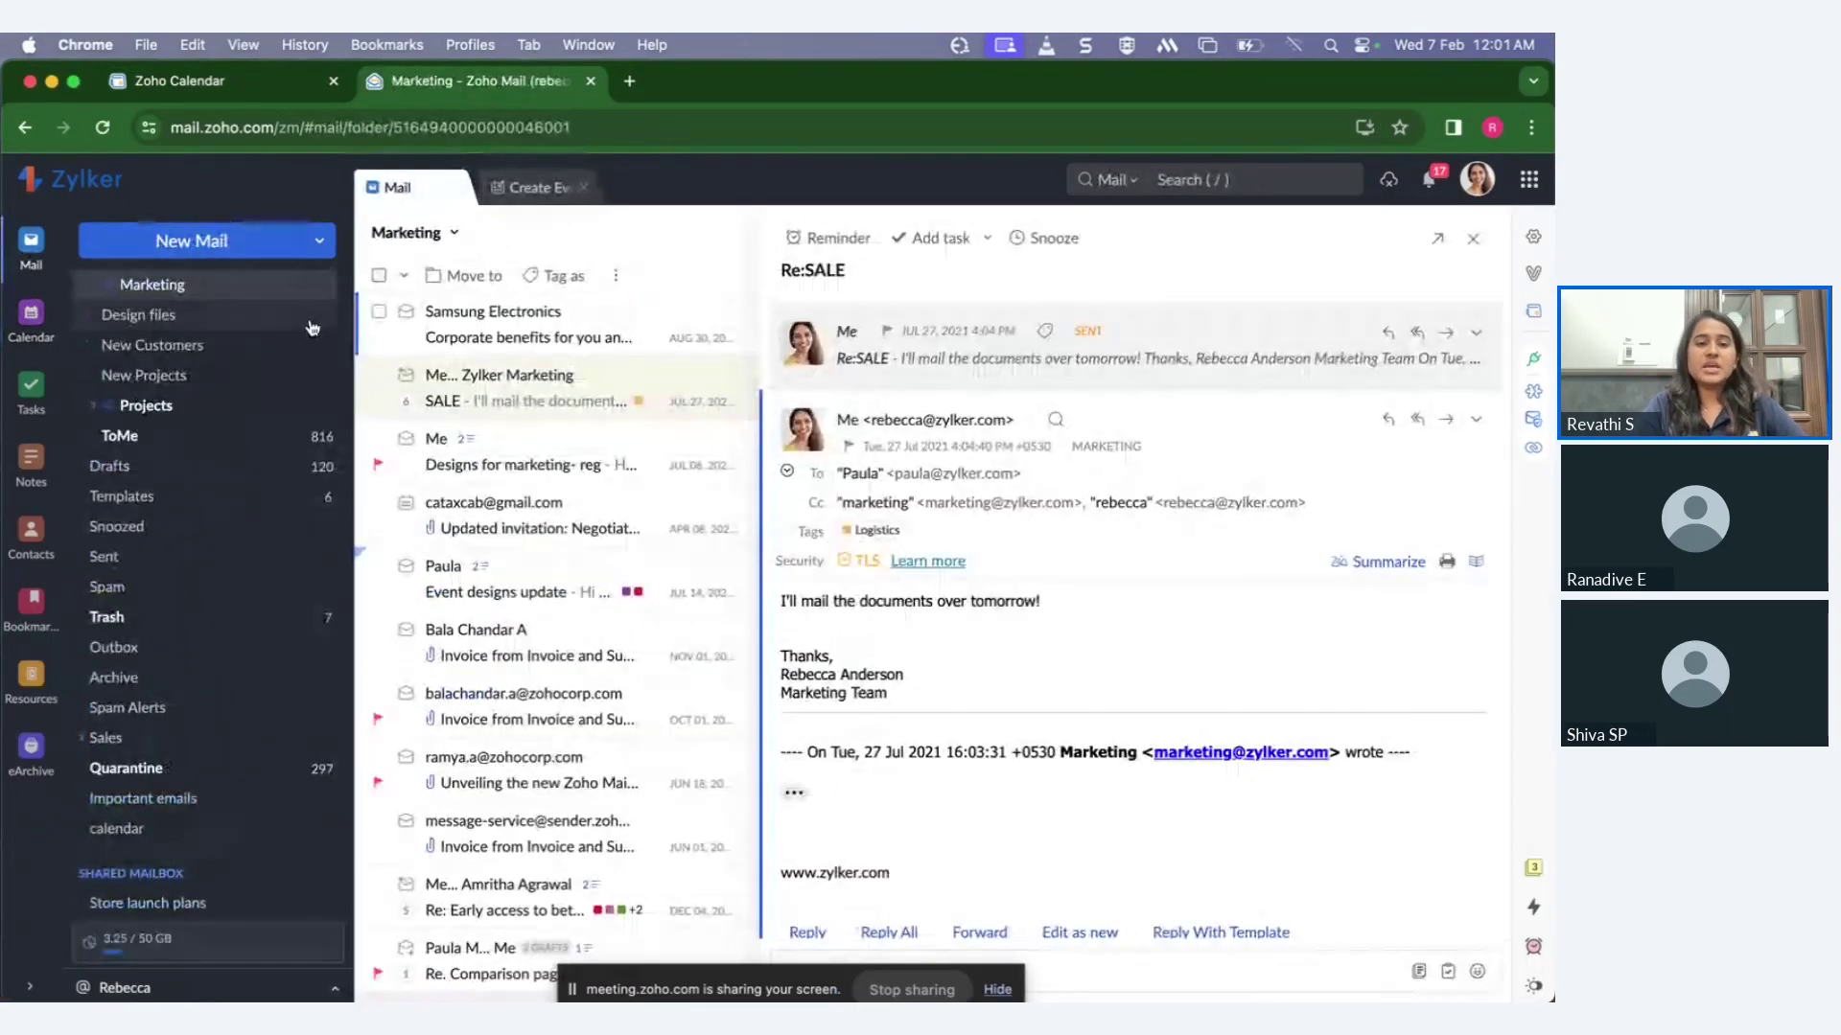
left_click(584, 187)
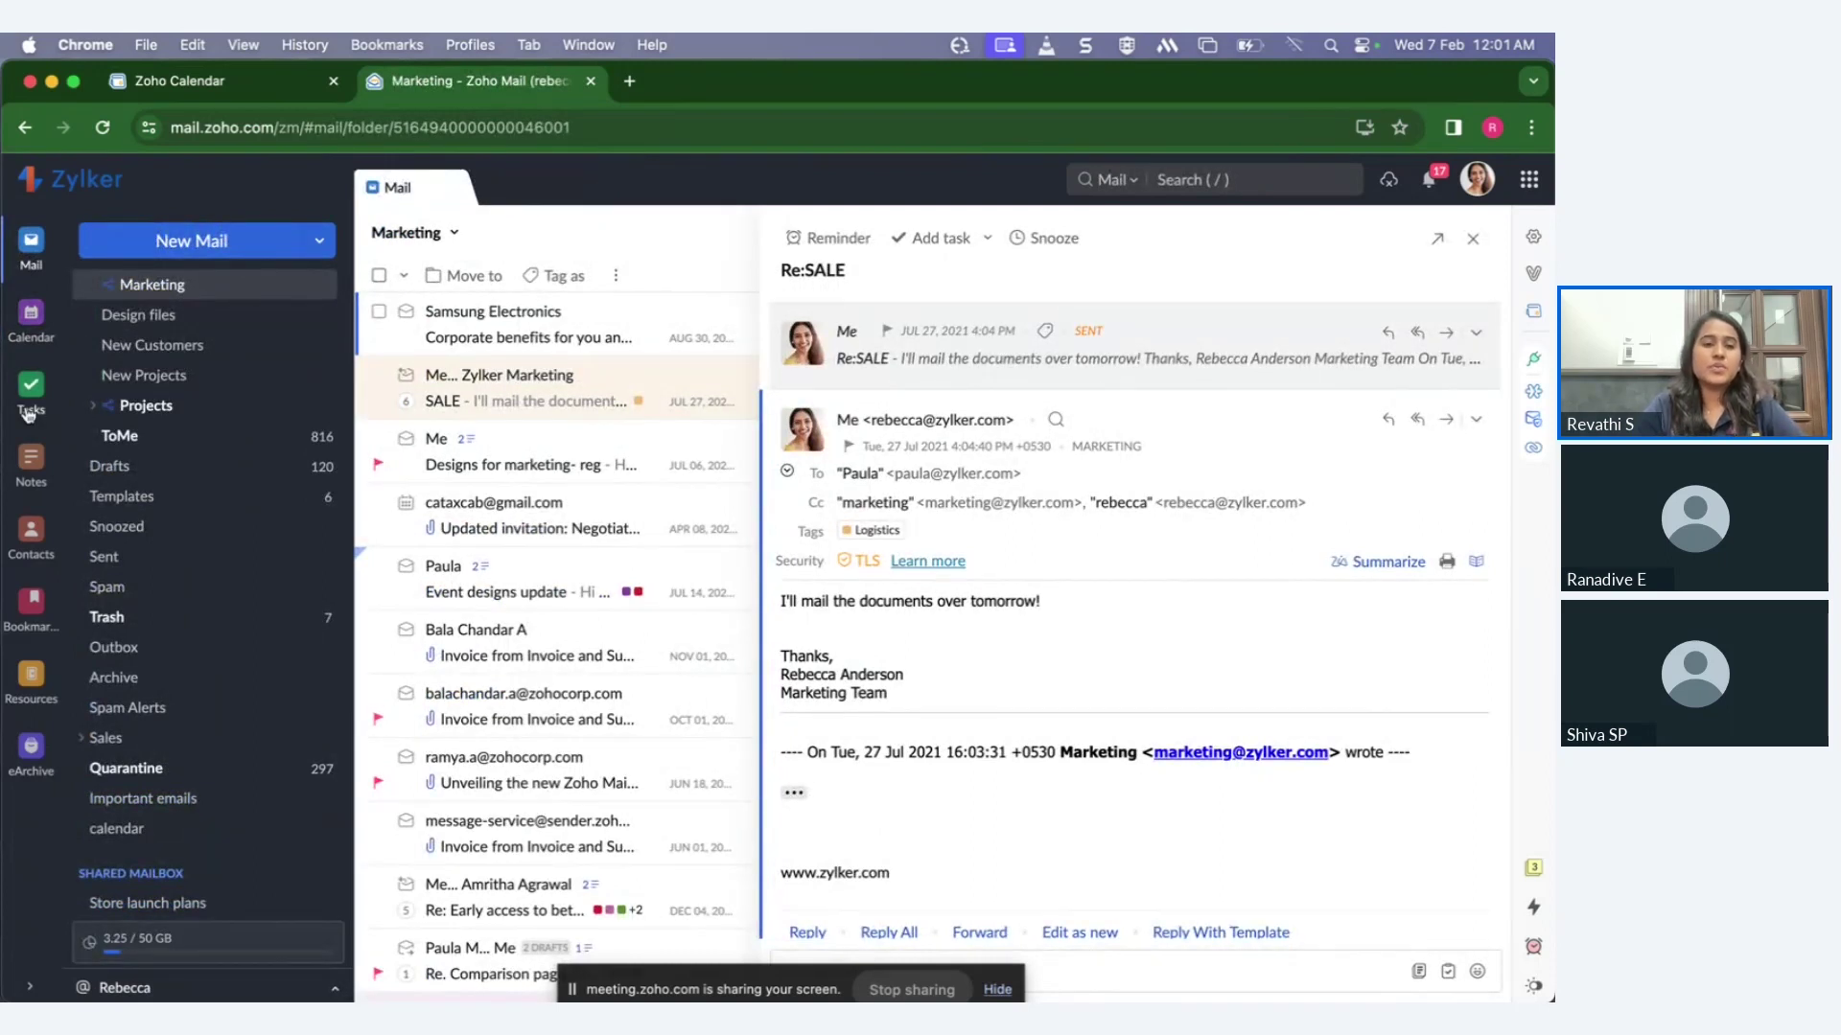
left_click(30, 321)
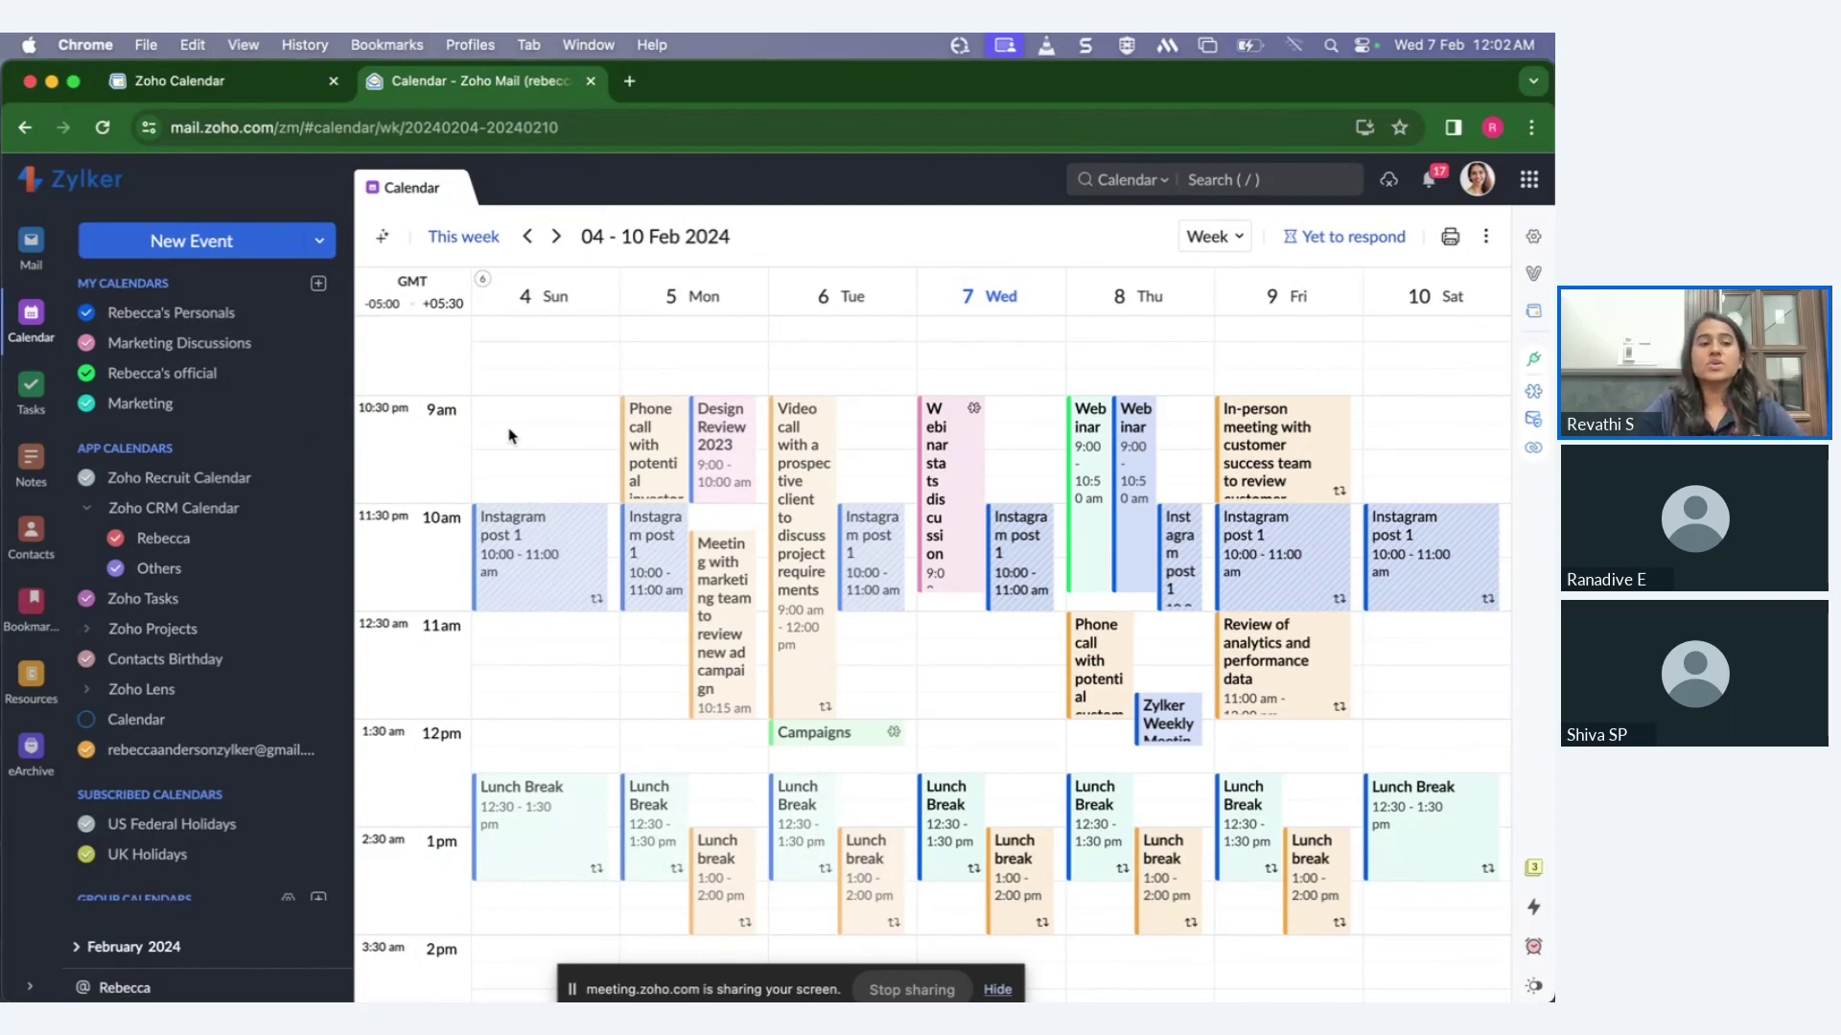
Step: Return to the mailbox and look through the day's events in the Calendar widget beside the open email, closing the widget when done
left_click(31, 245)
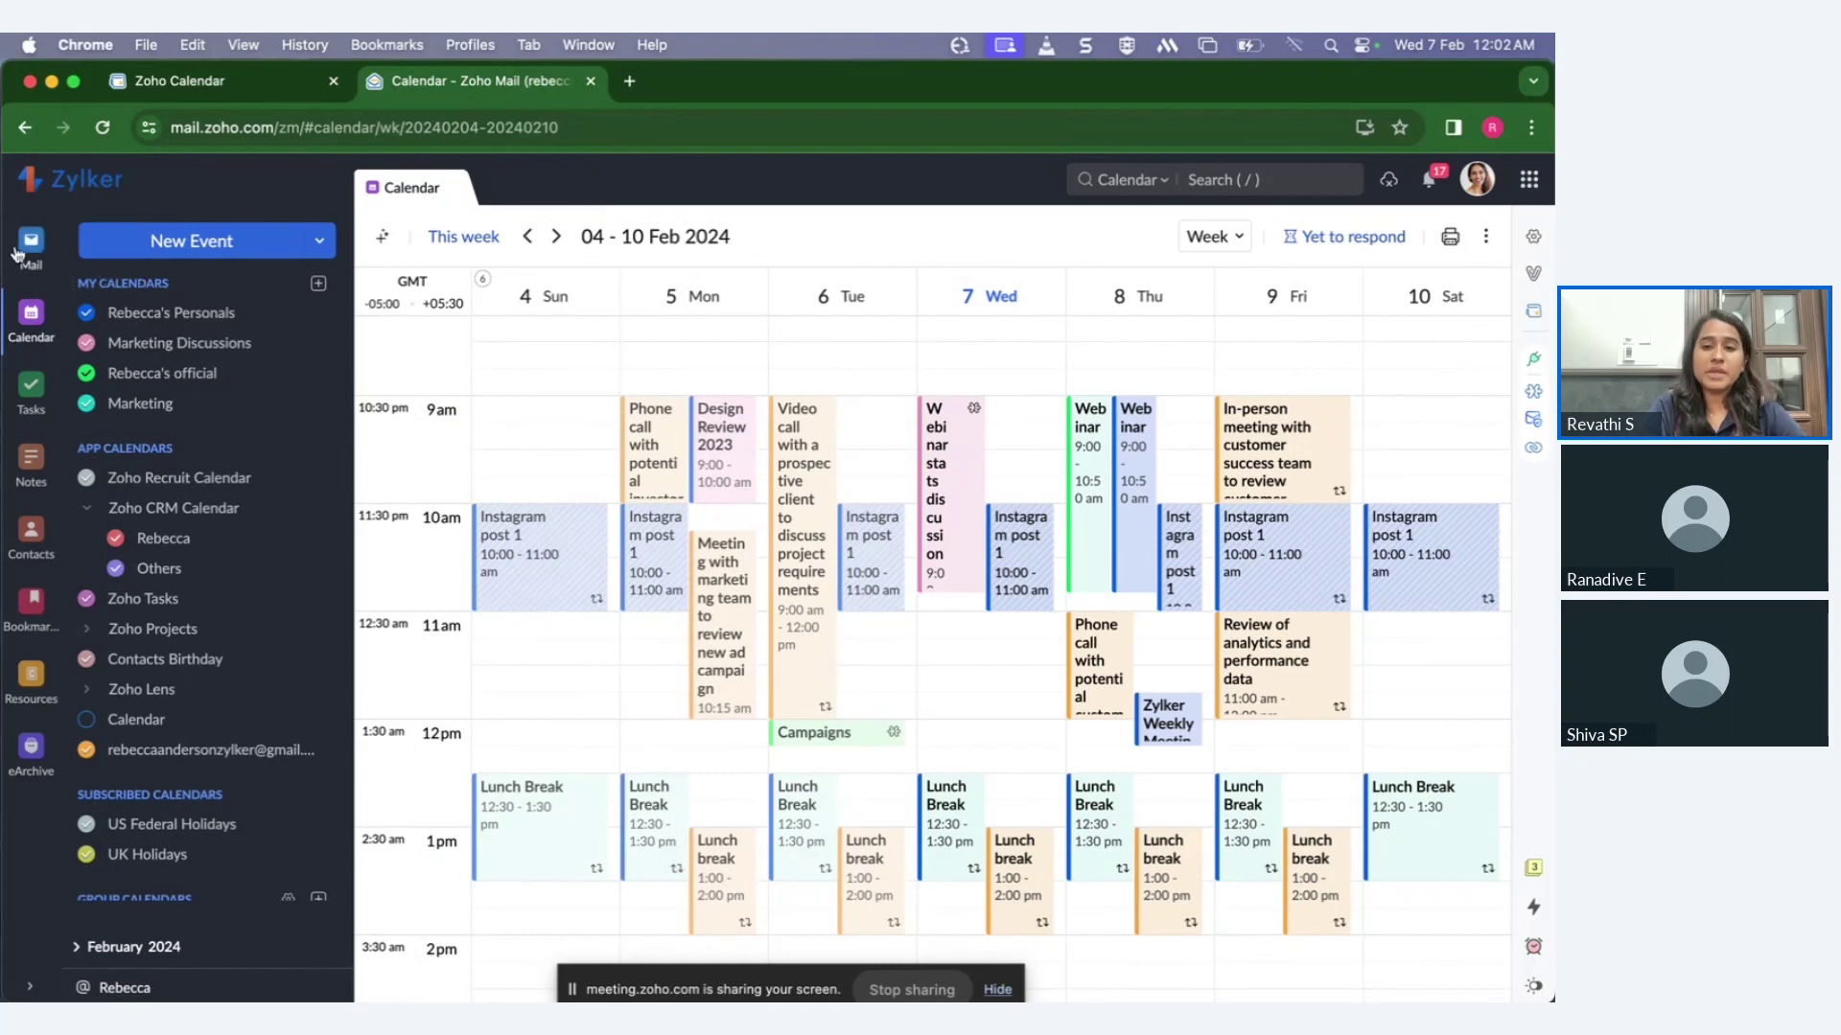
left_click(1534, 313)
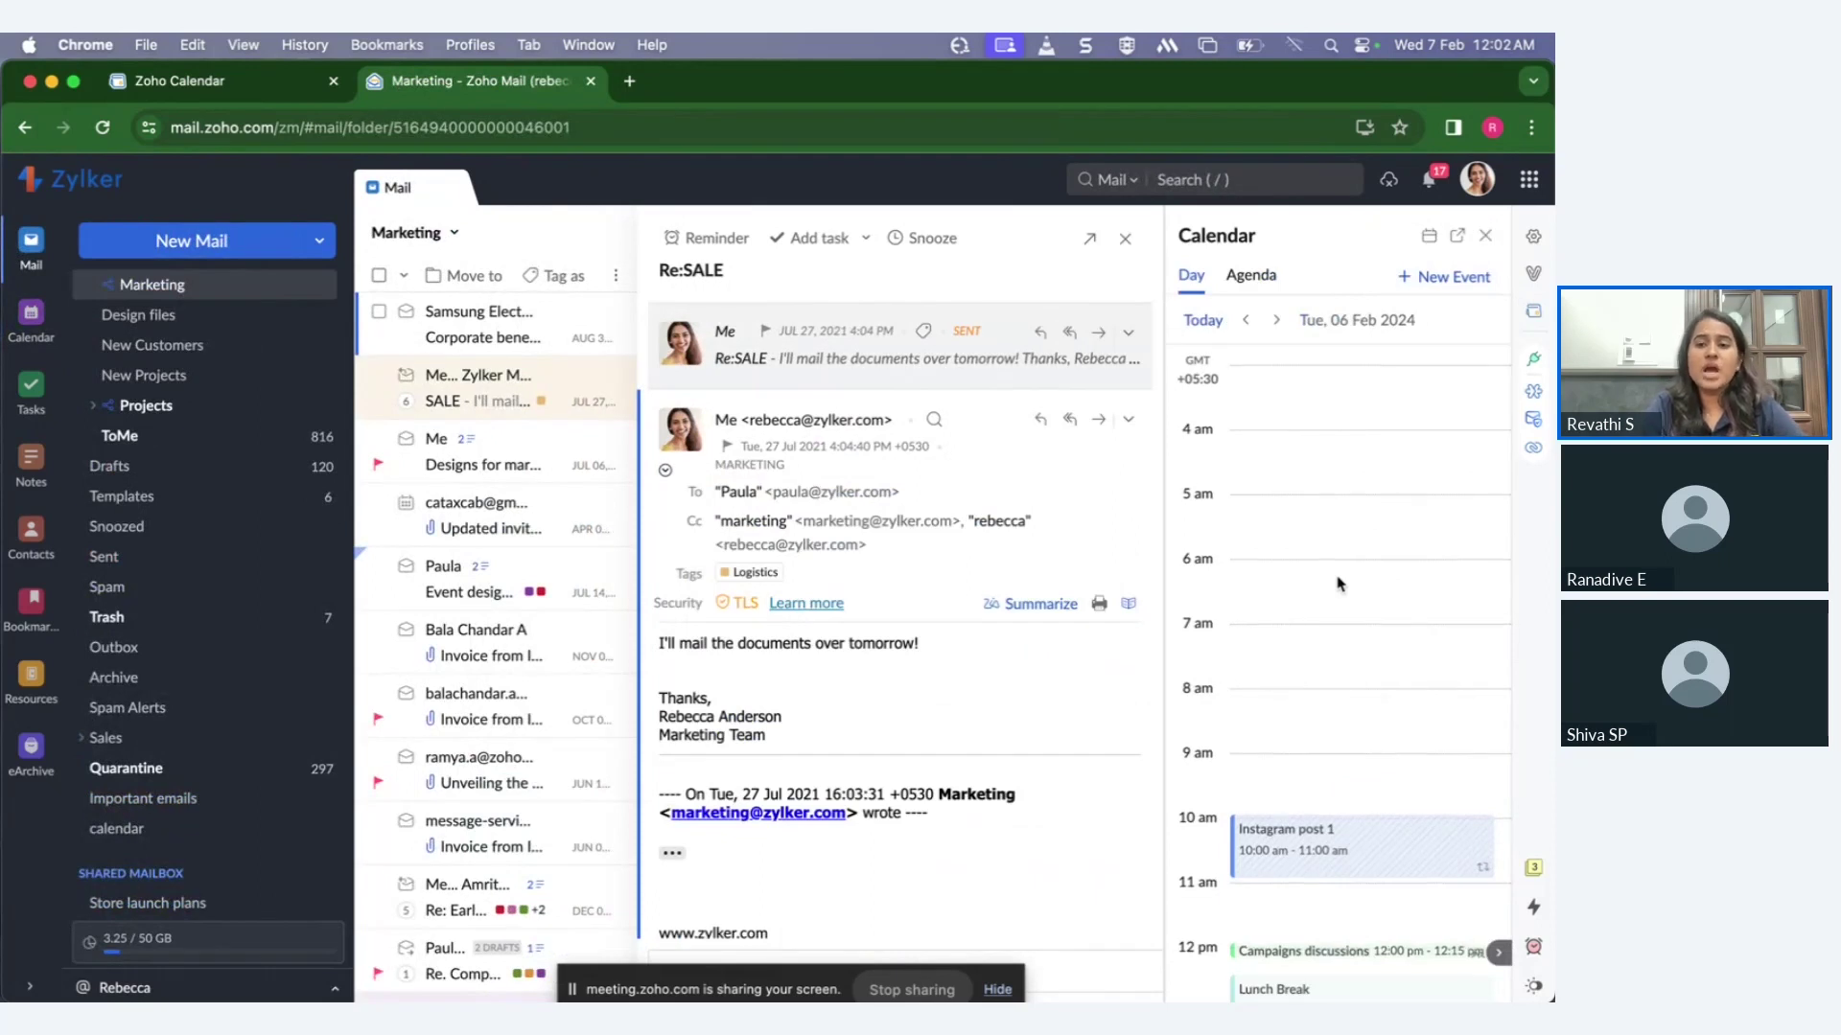
scroll(1336, 583, "down", 10)
scroll(1362, 575, "up", 7)
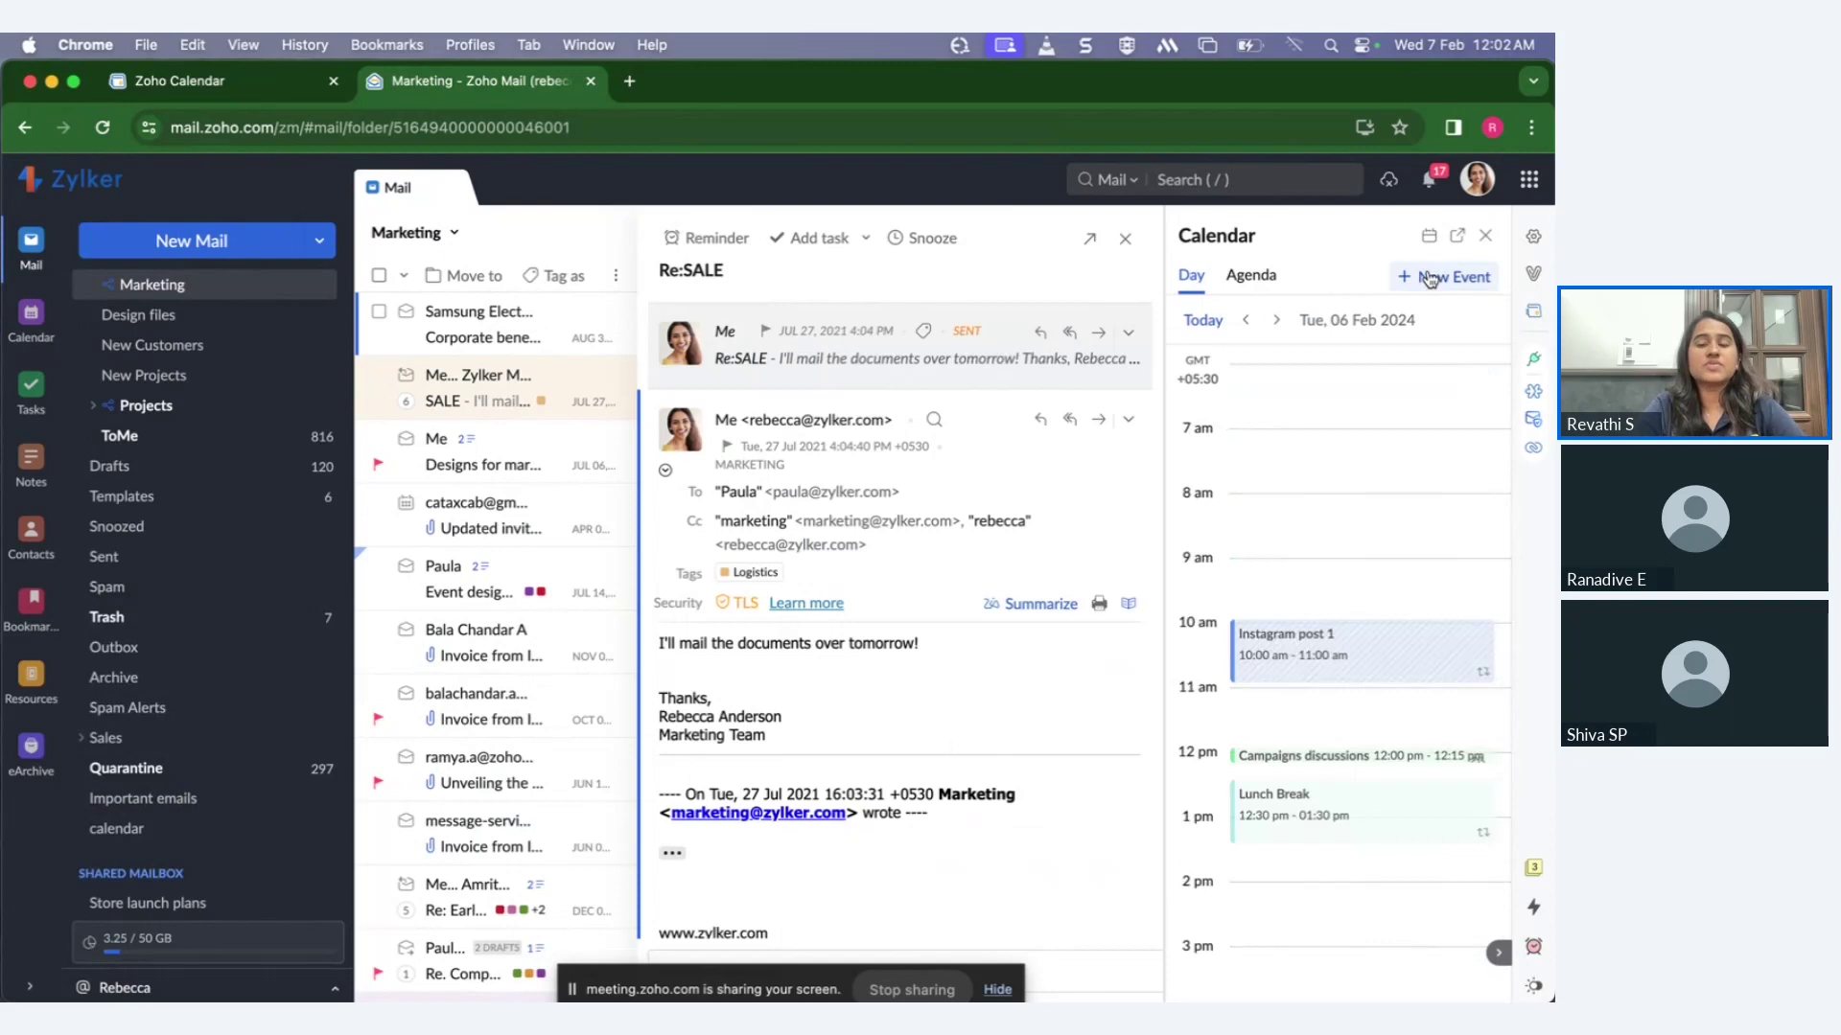
left_click(1486, 237)
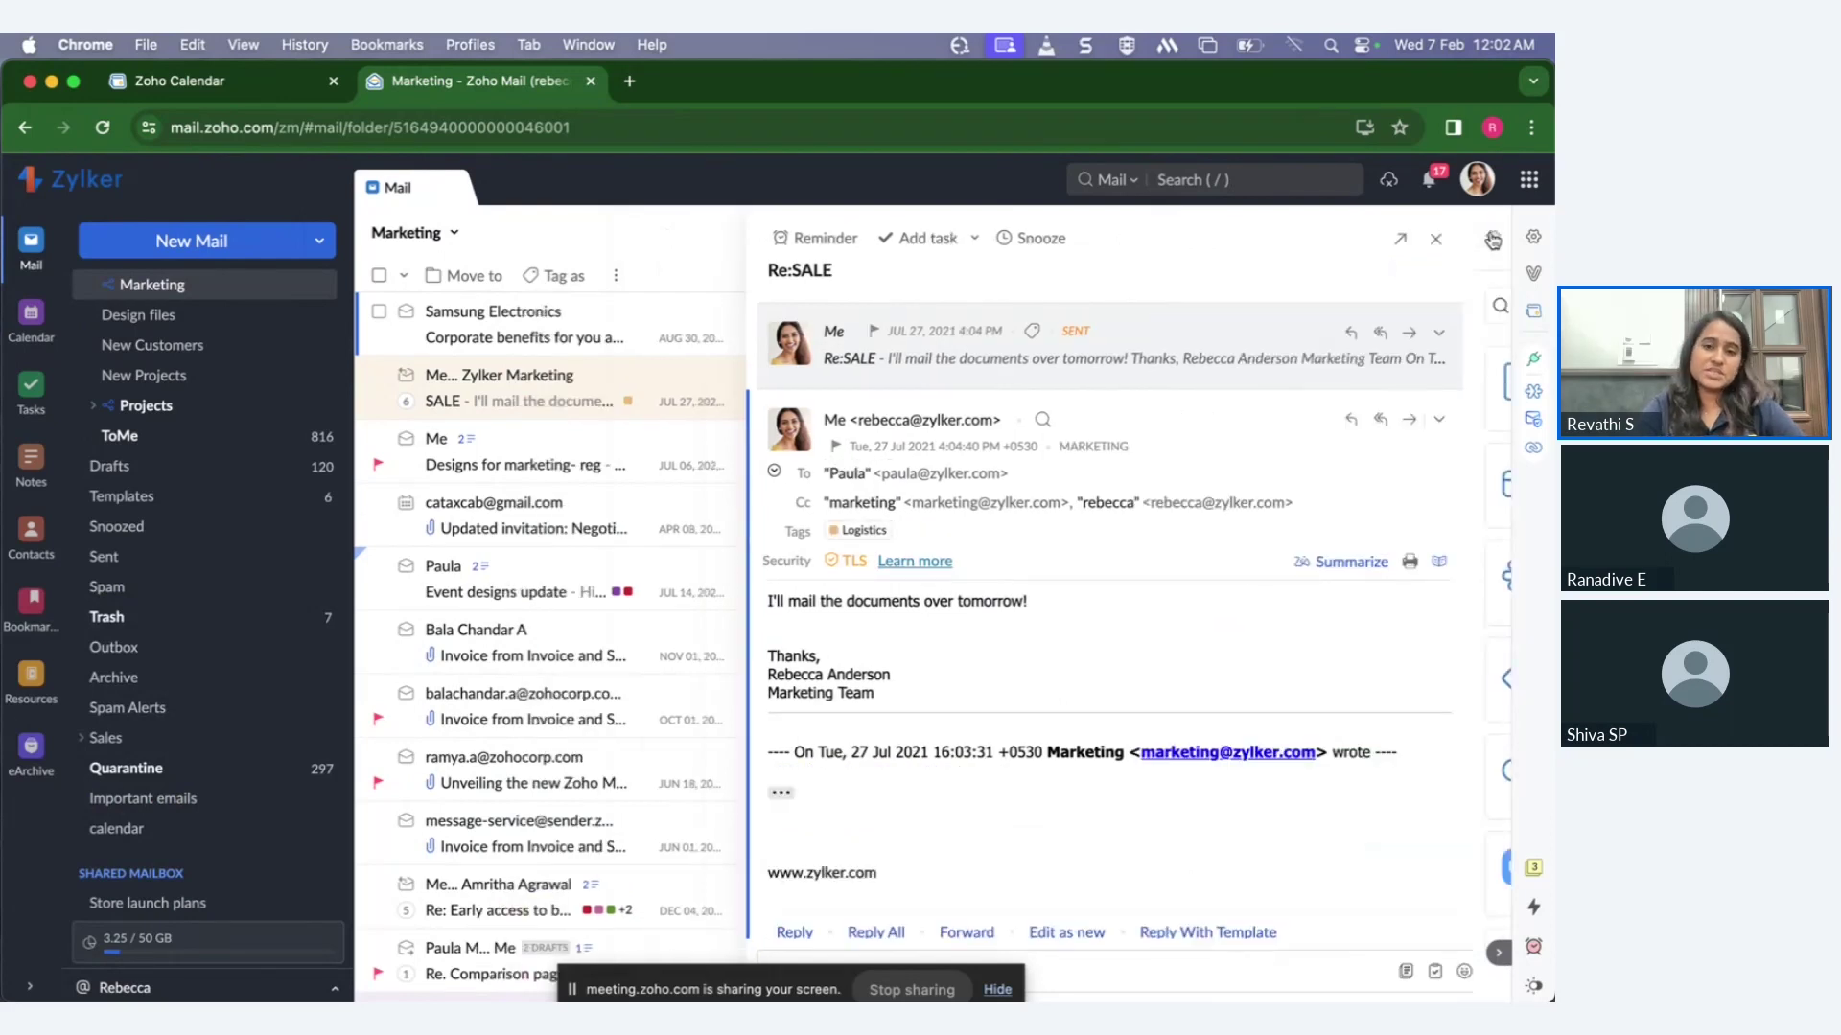
key("ctrl+Right")
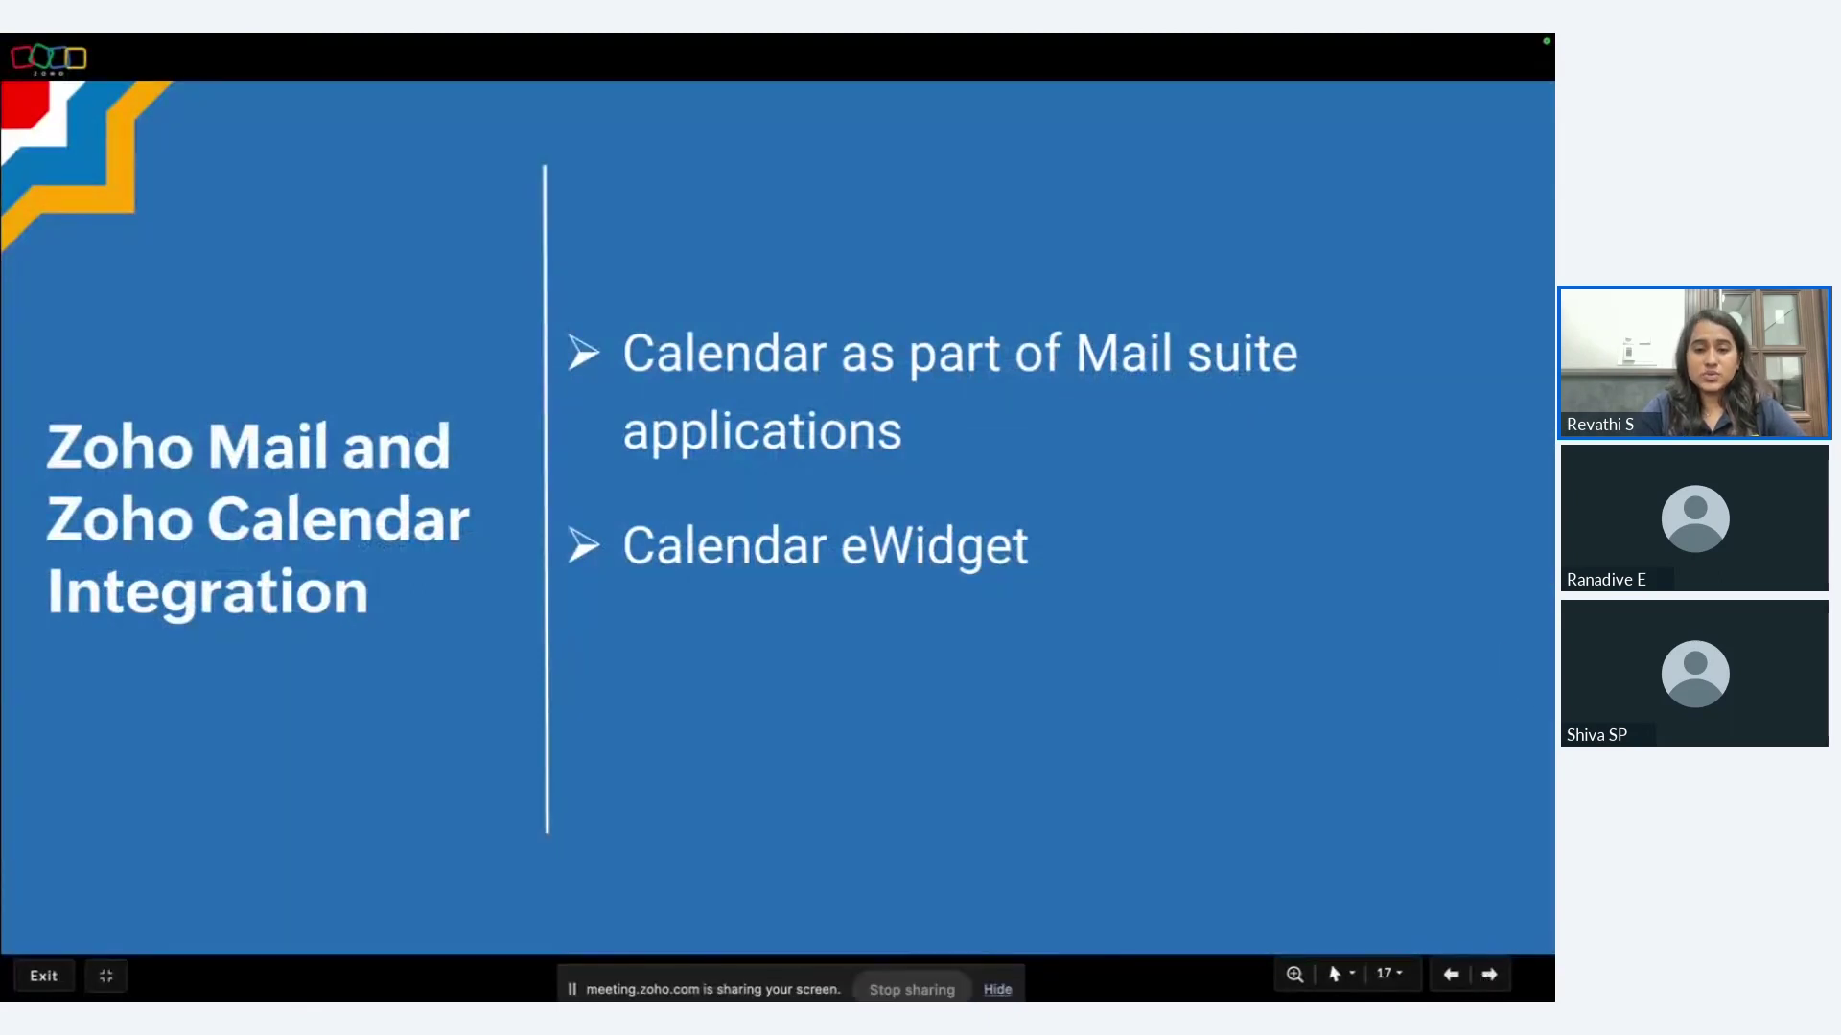
left_click(1491, 975)
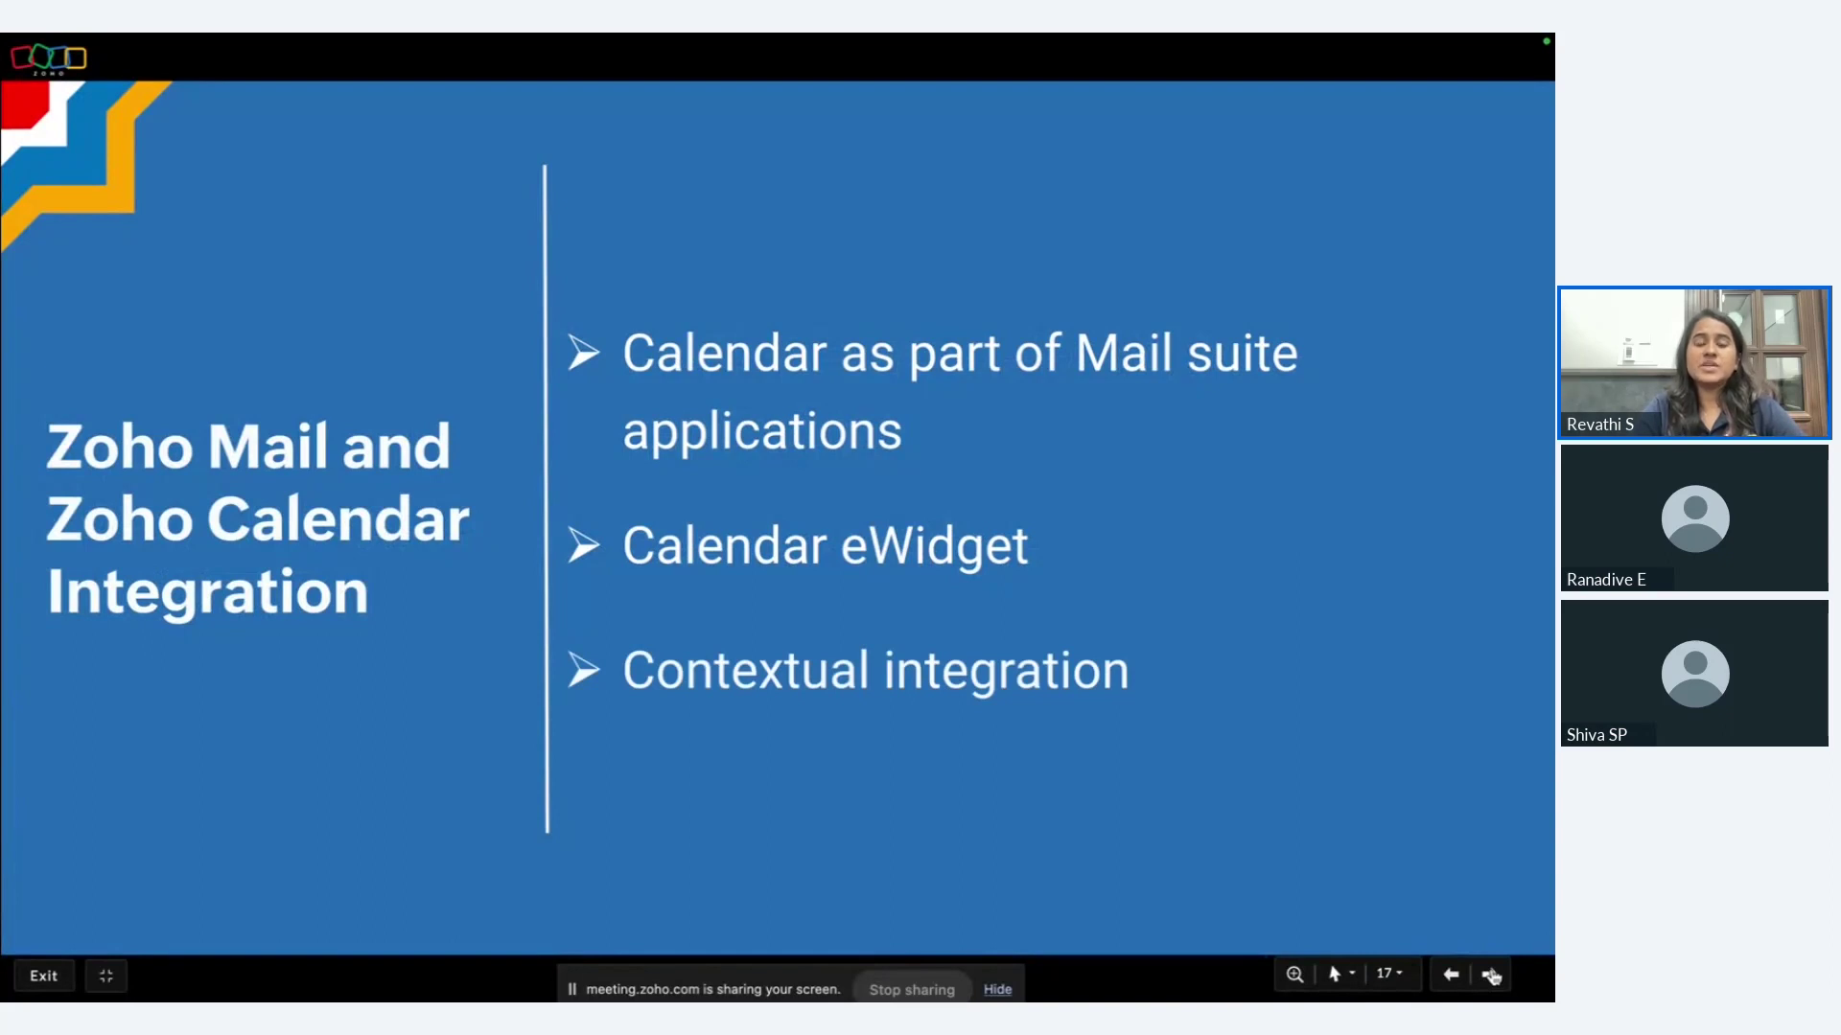
left_click(1491, 975)
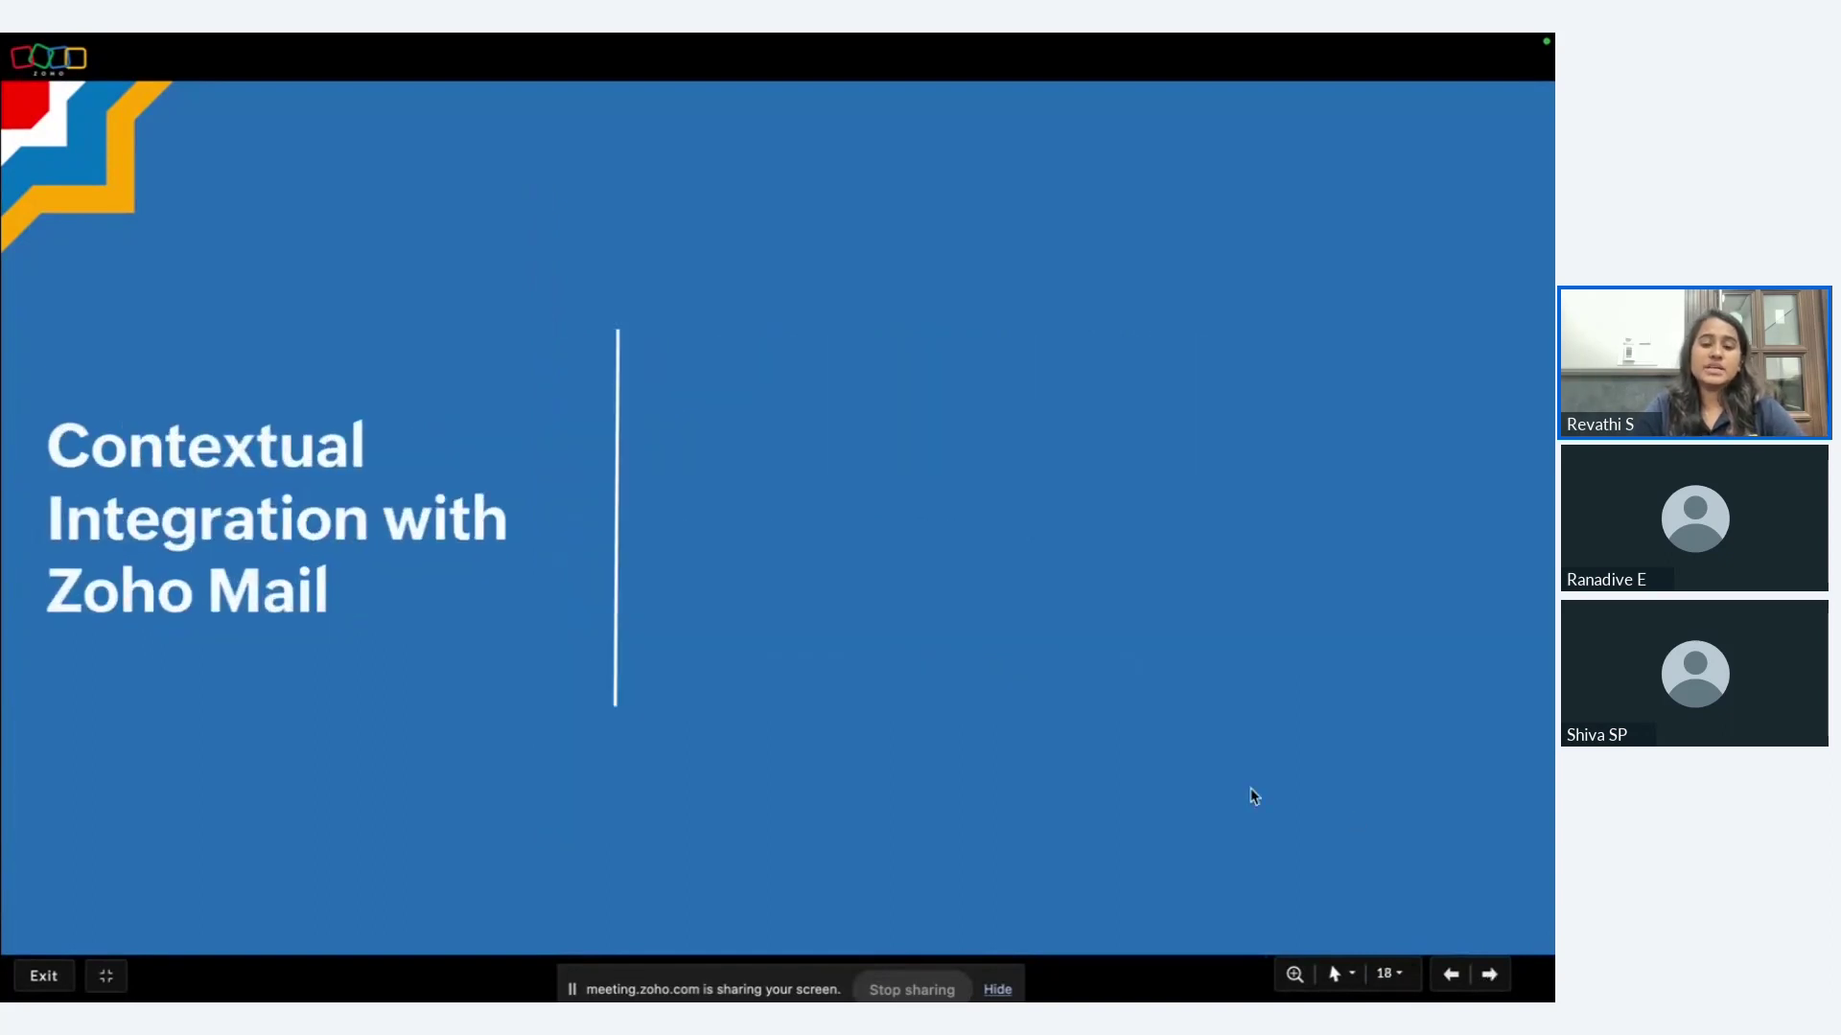
key("super+Tab")
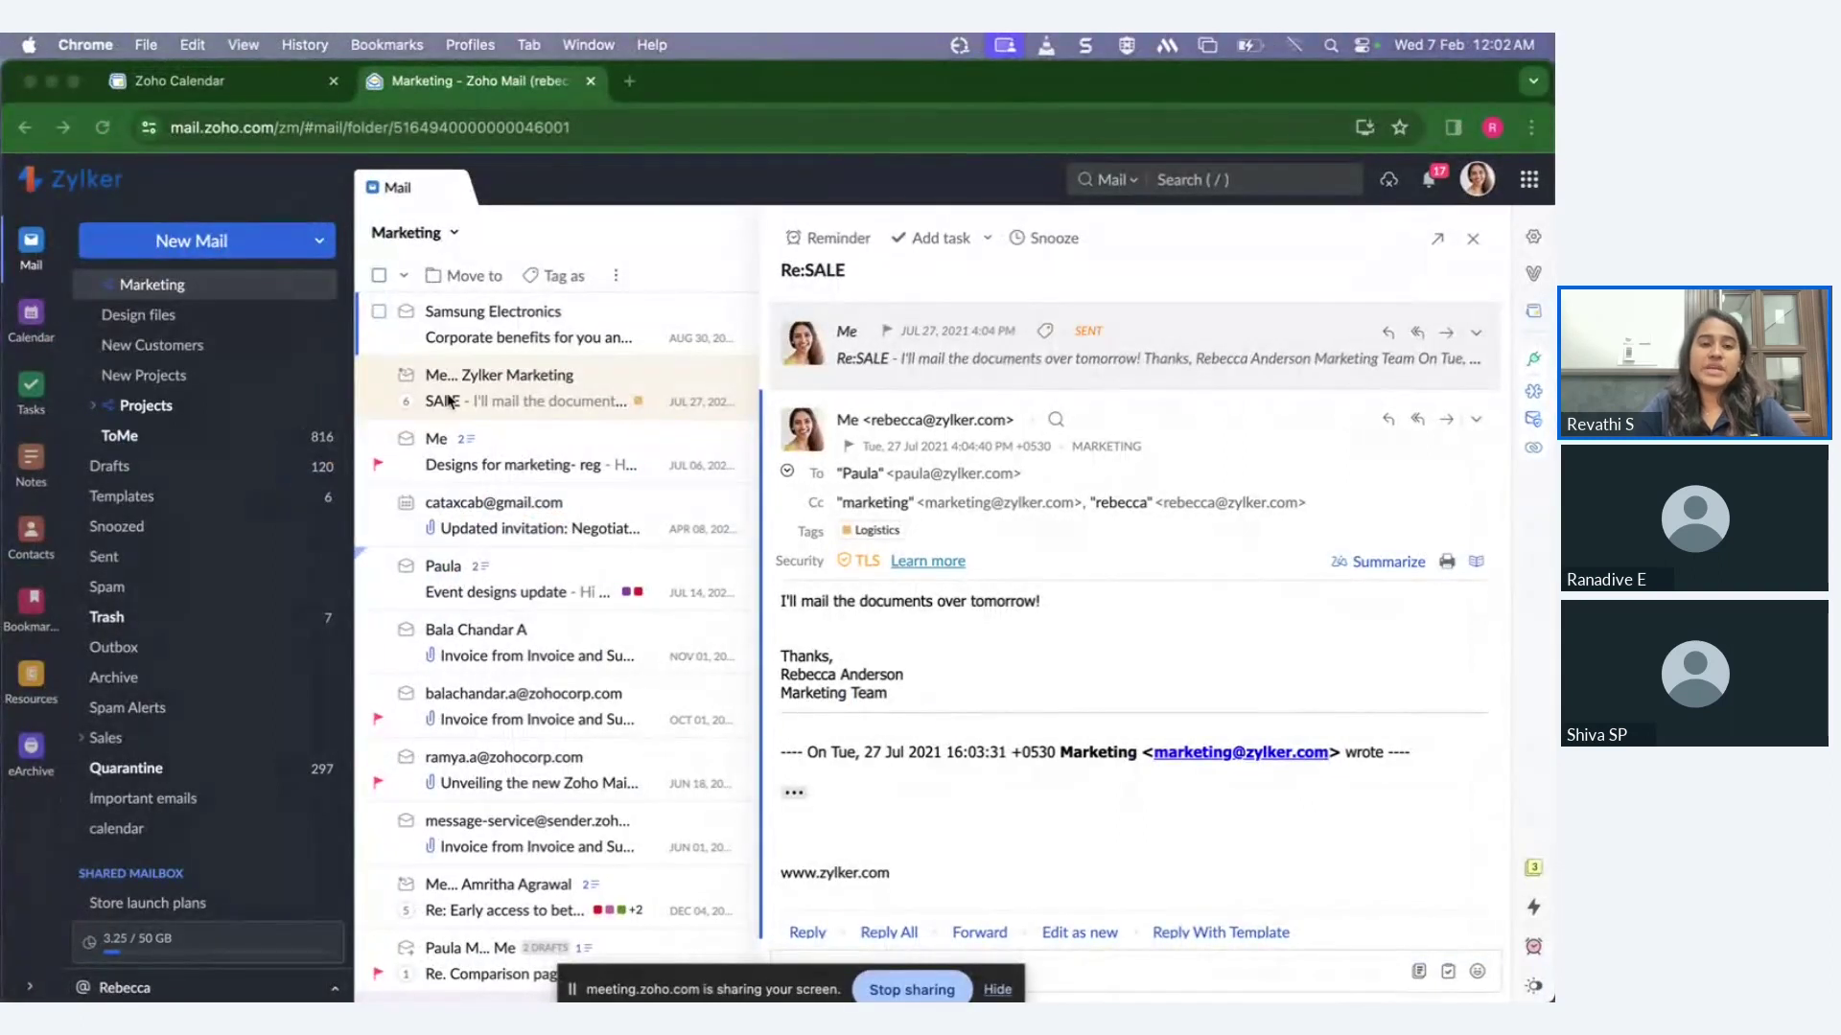
scroll(239, 422, "up", 5)
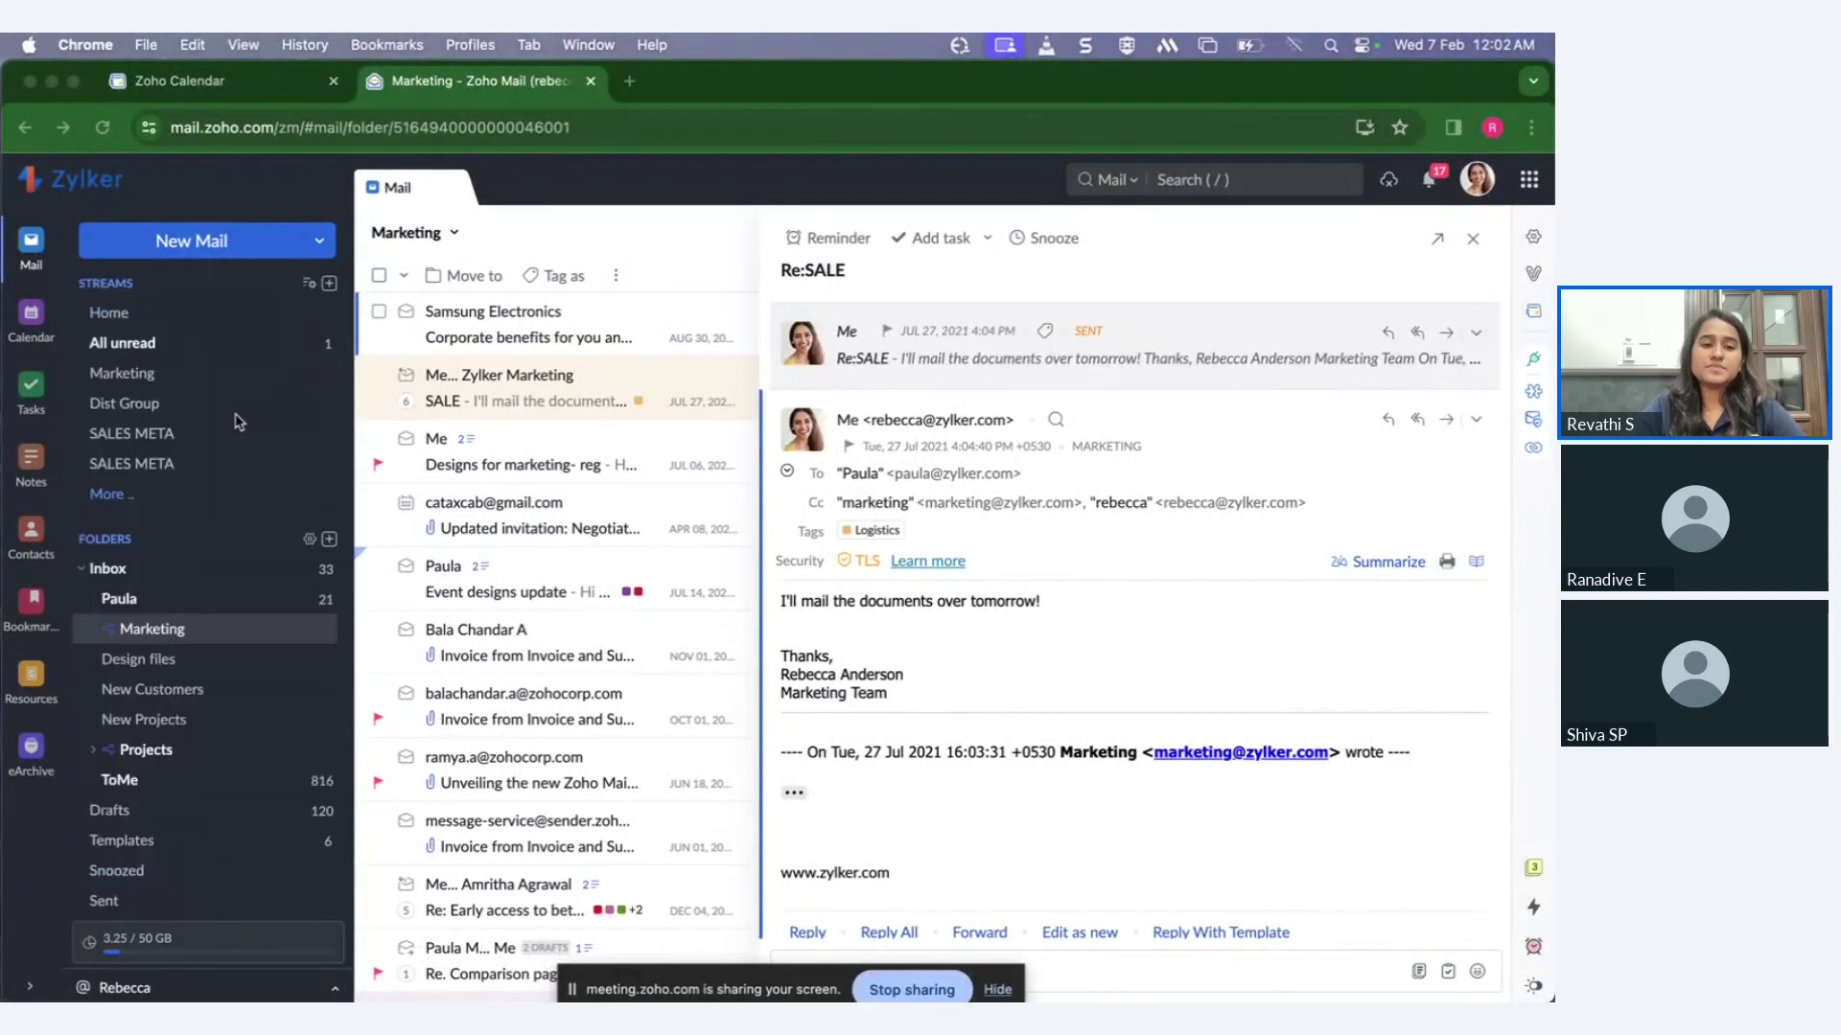
key("super+Tab")
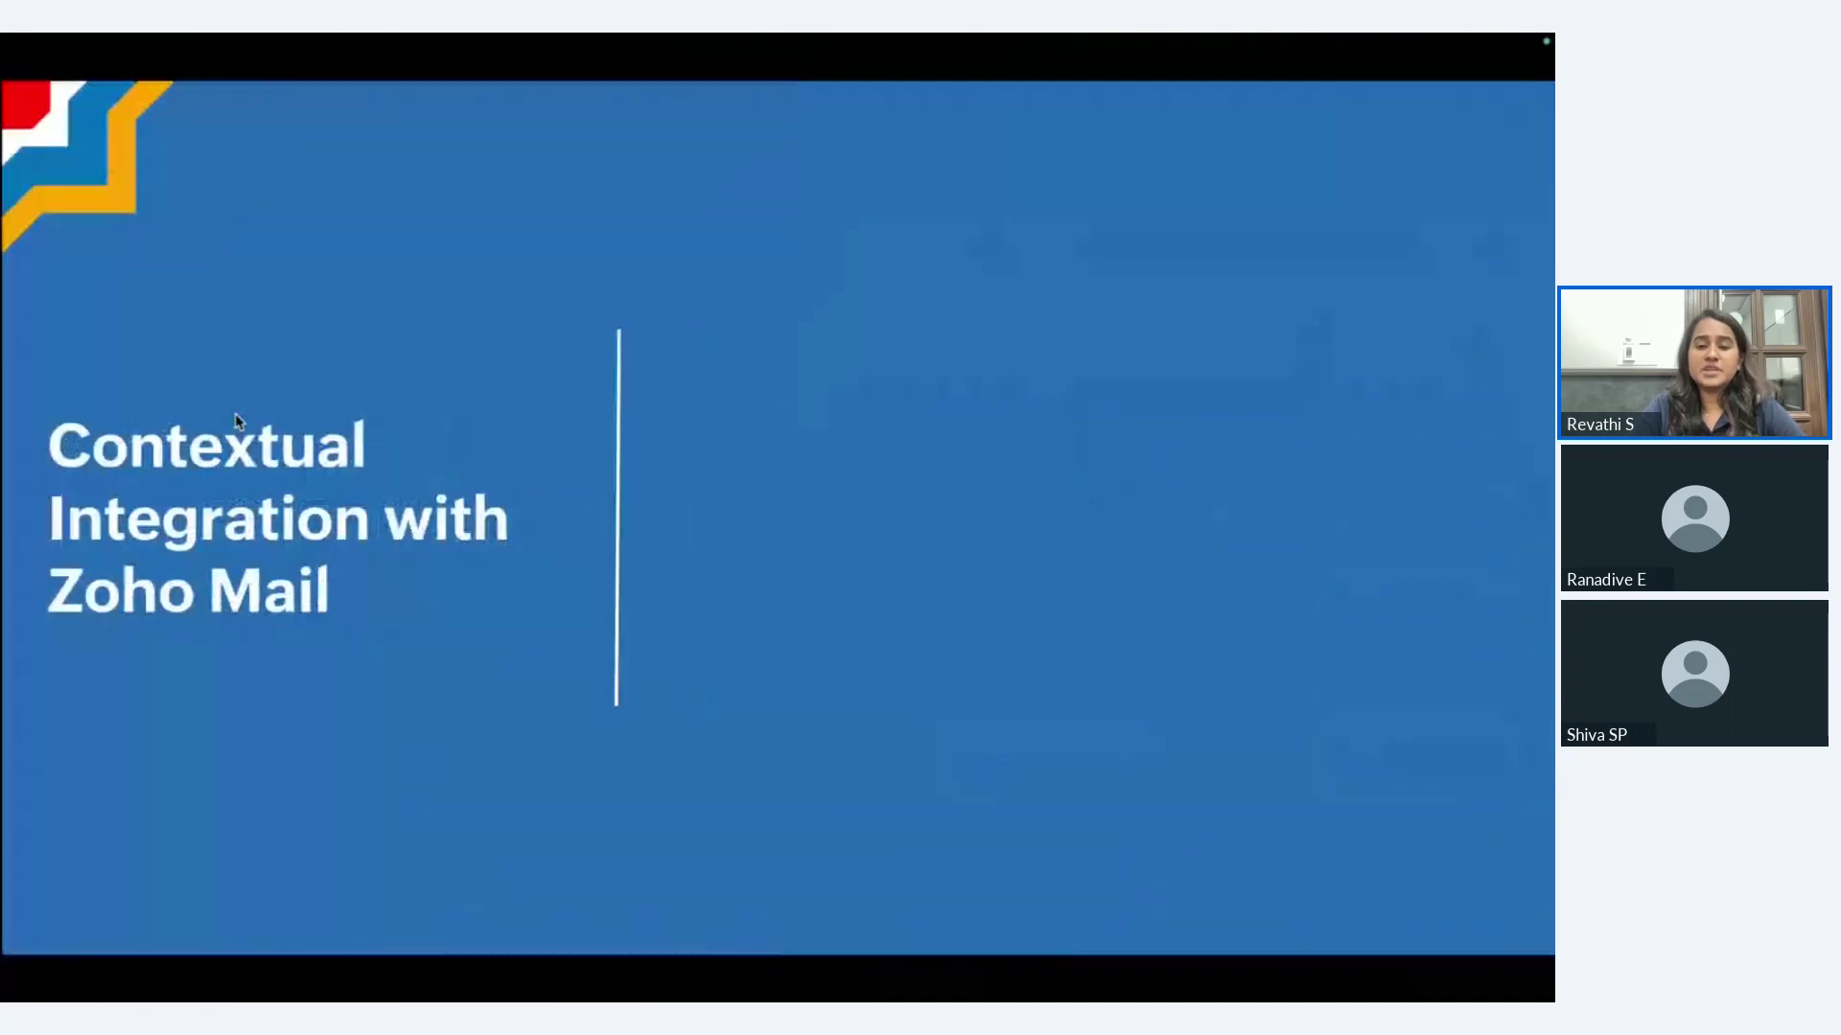
Step: Reveal the Agenda emails point on the slide, and switch to Zoho Mail's ToMe folder
left_click(1488, 974)
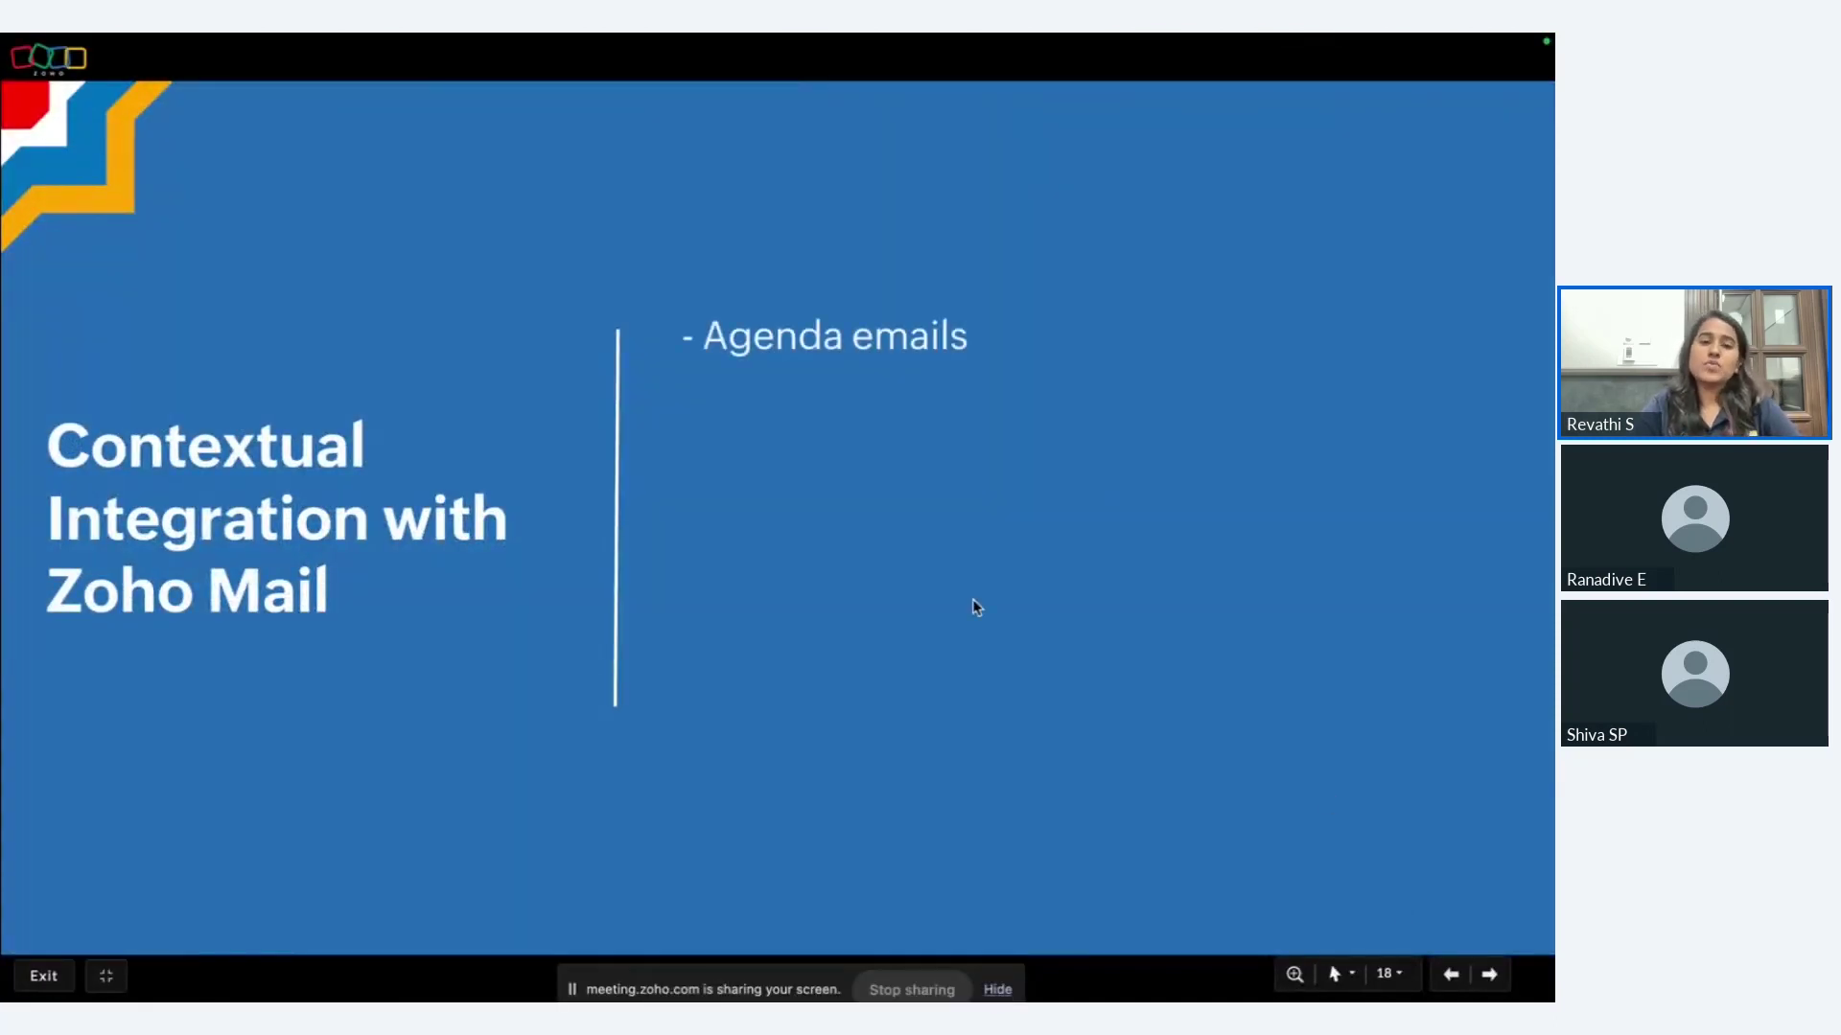
key("super+Tab")
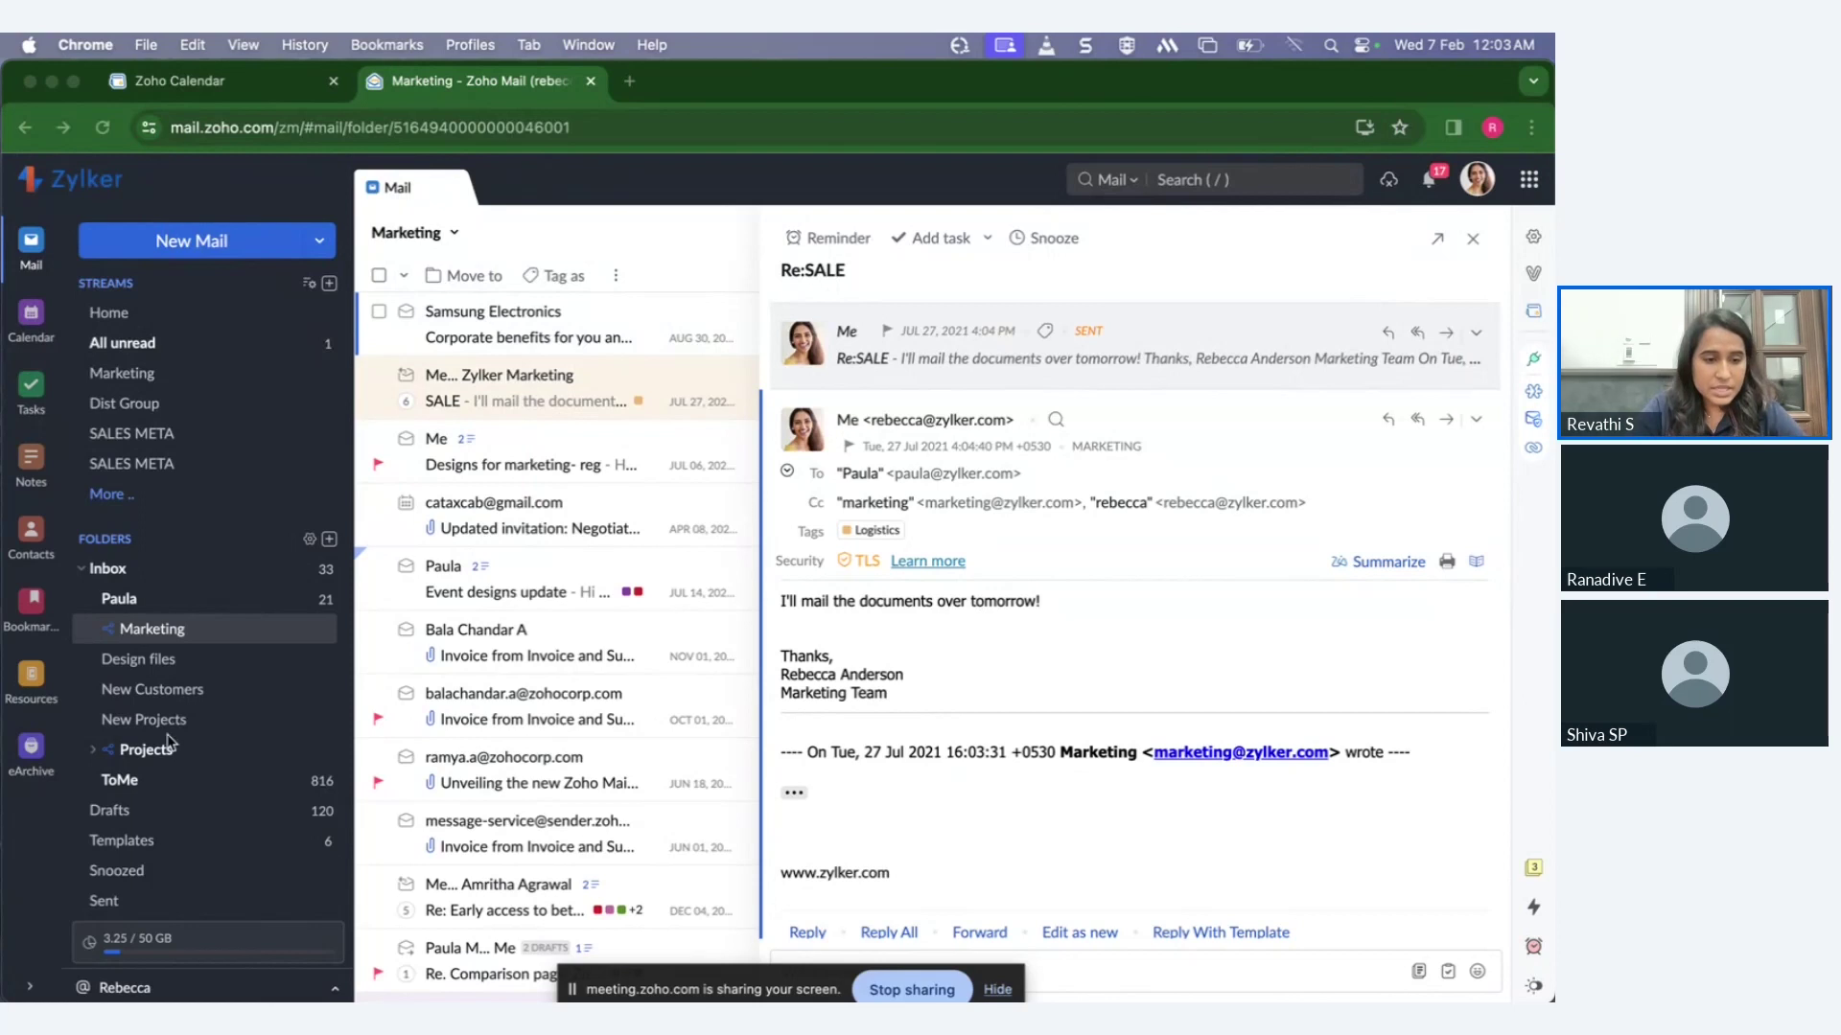
scroll(171, 743, "down", 2)
left_click(153, 708)
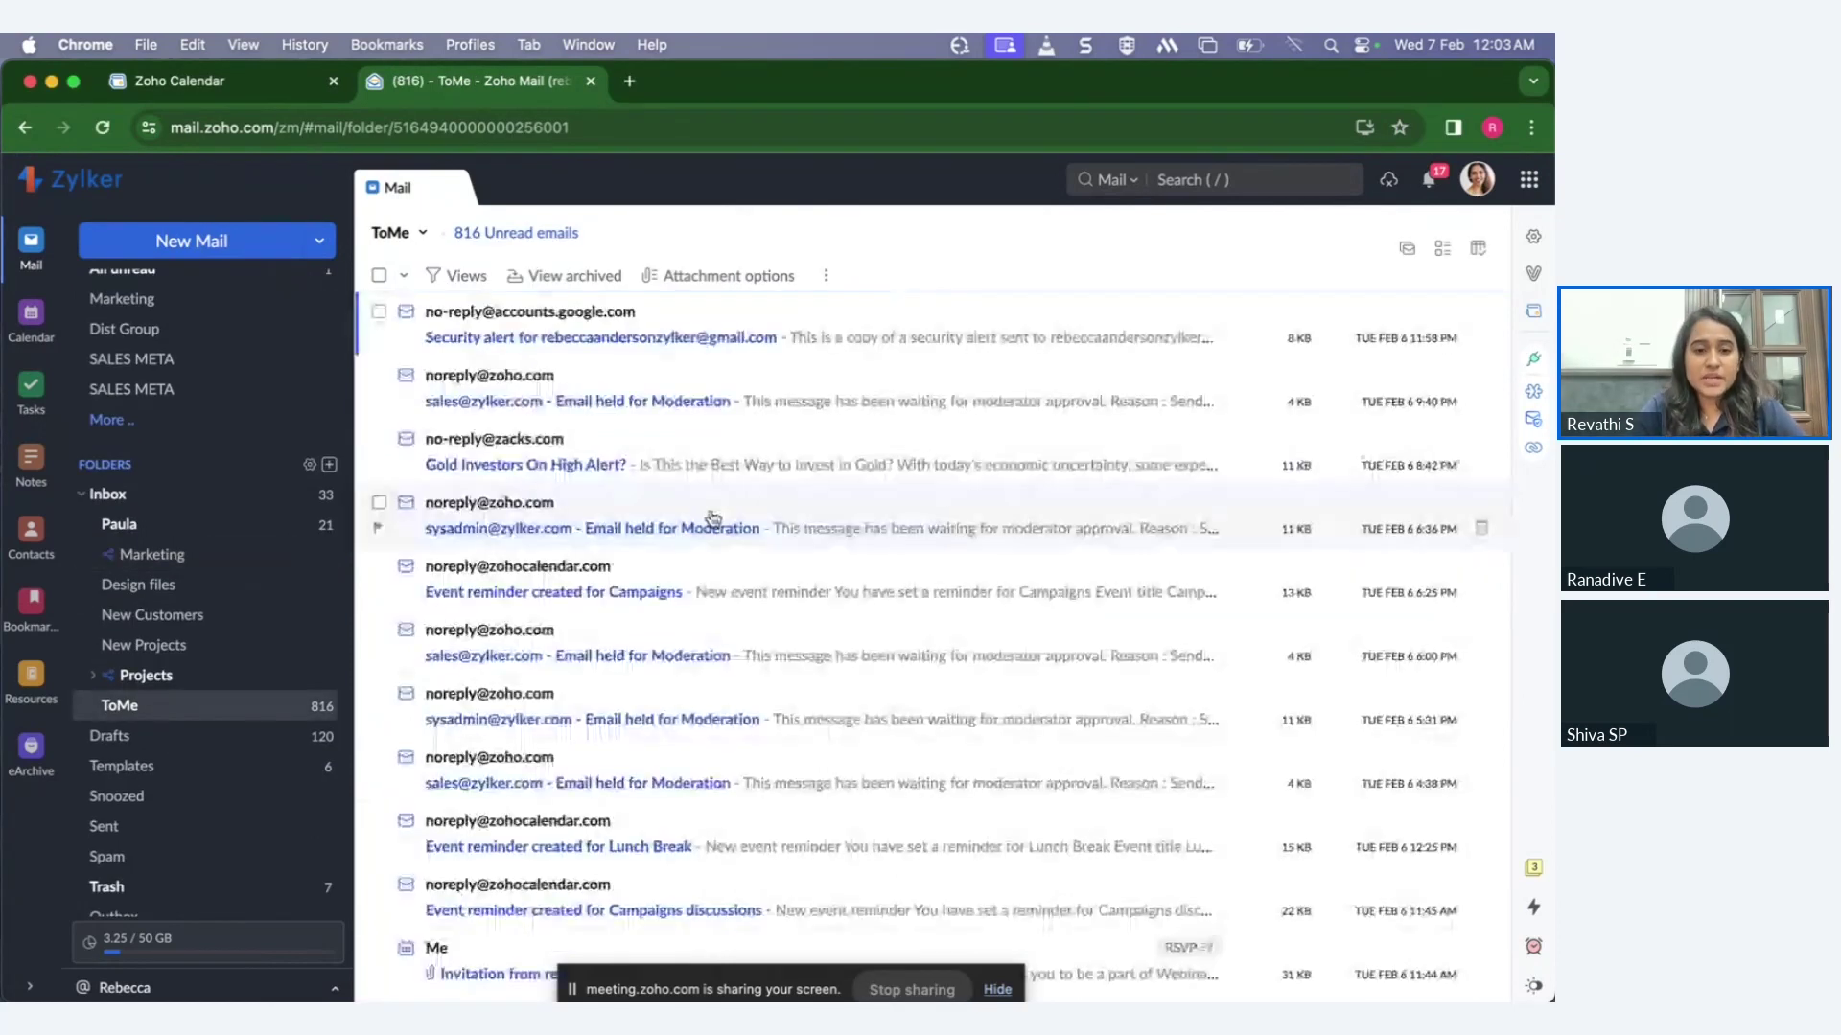
Step: Open the 6 February agenda email from Zoho Calendar and read through the day's events it lists
scroll(712, 518, "down", 1)
scroll(712, 517, "up", 1)
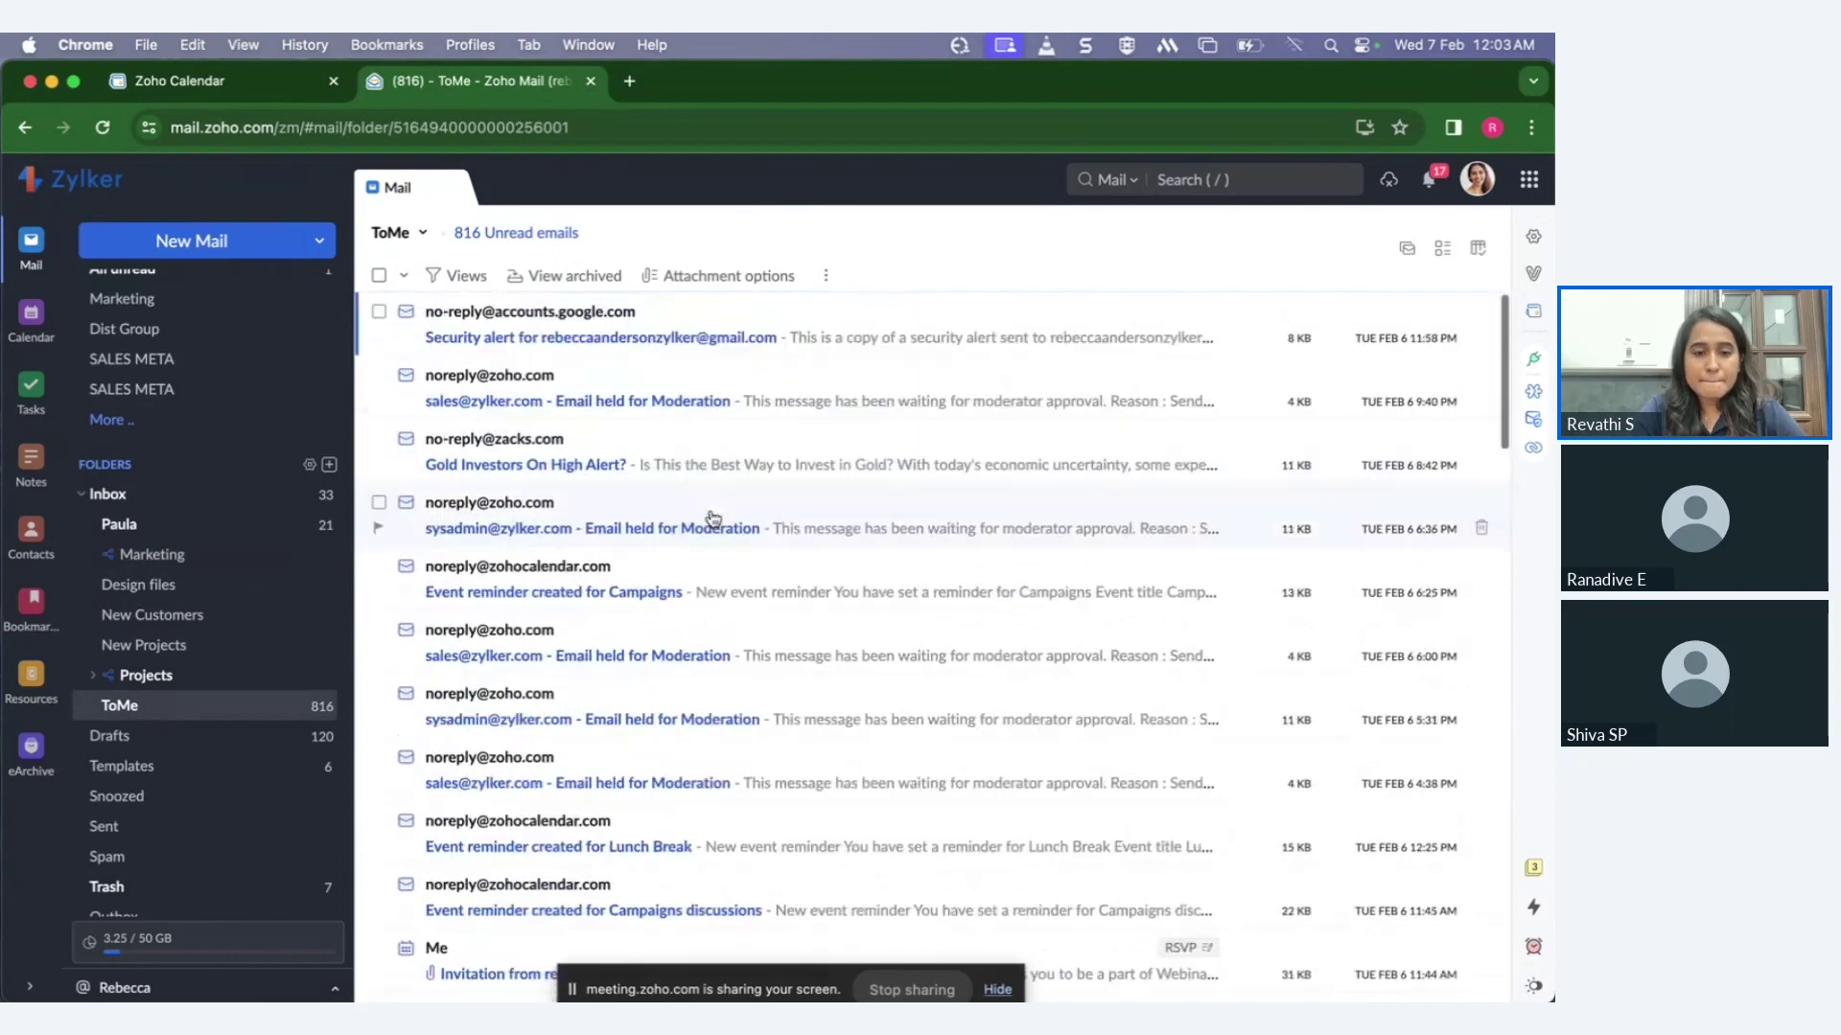
scroll(712, 518, "down", 5)
left_click(573, 678)
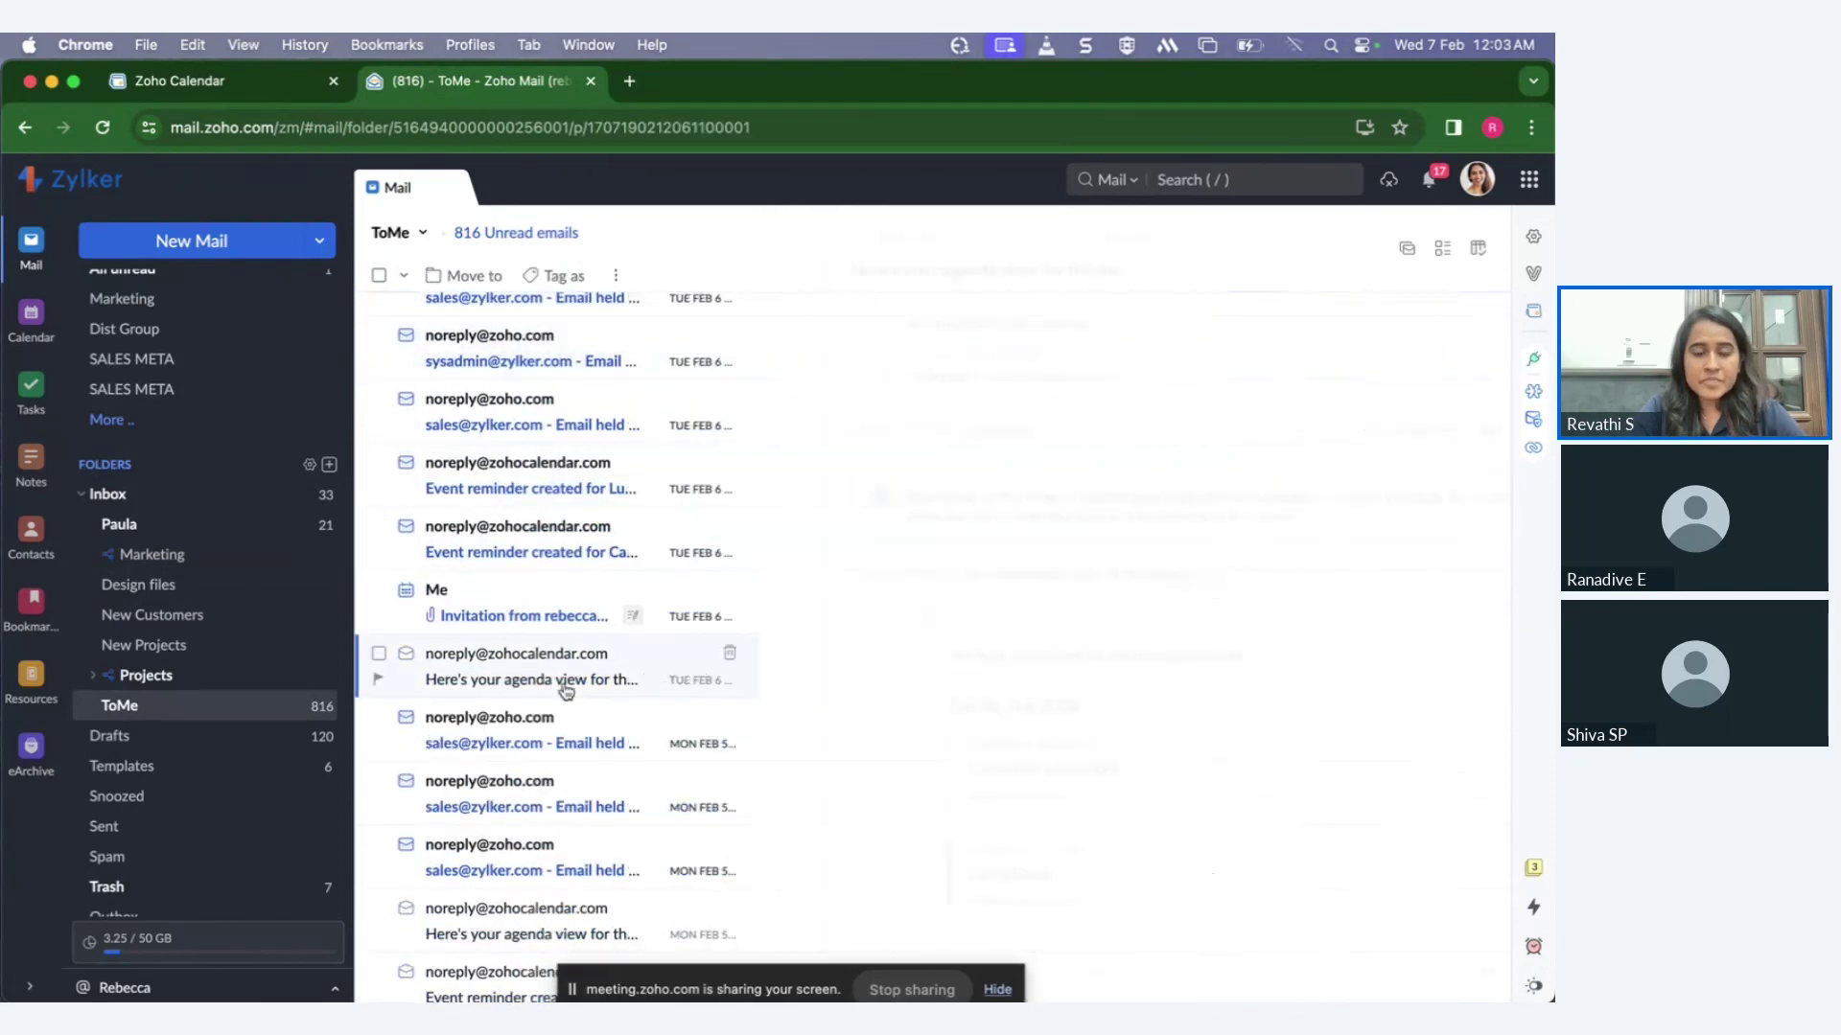
scroll(544, 641, "down", 5)
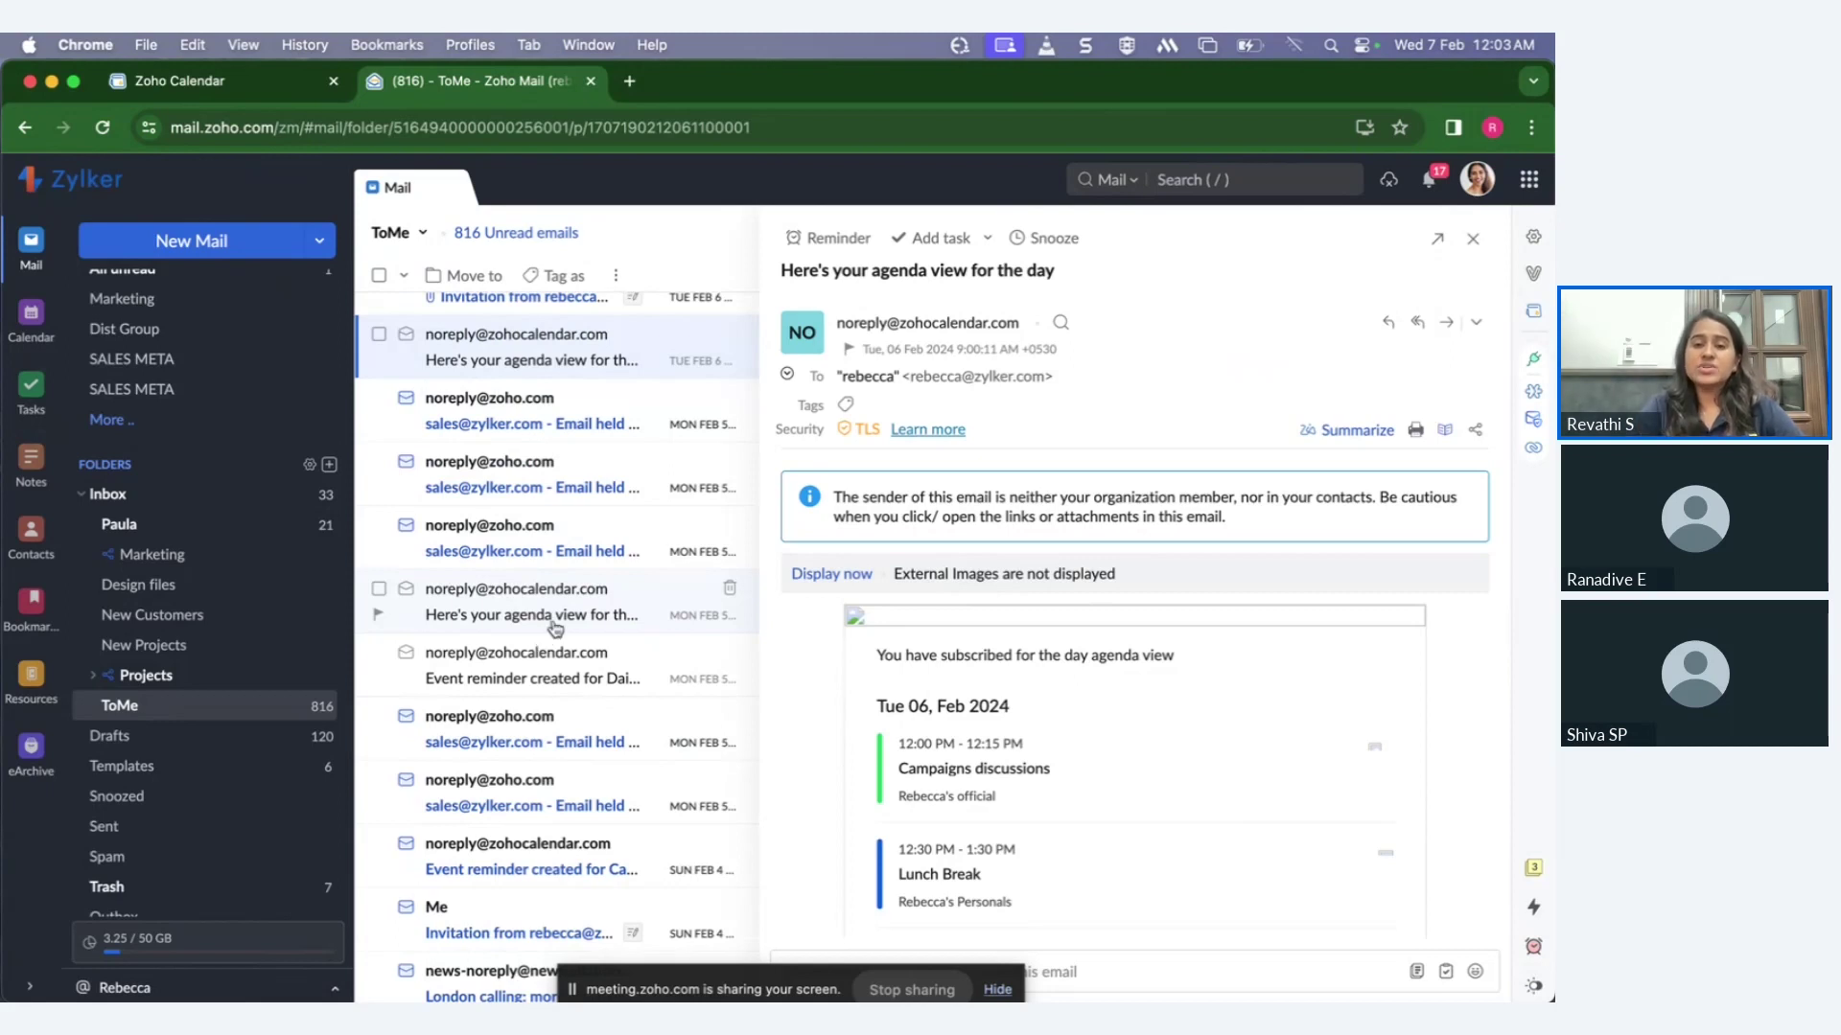
scroll(985, 592, "down", 4)
scroll(985, 592, "down", 1)
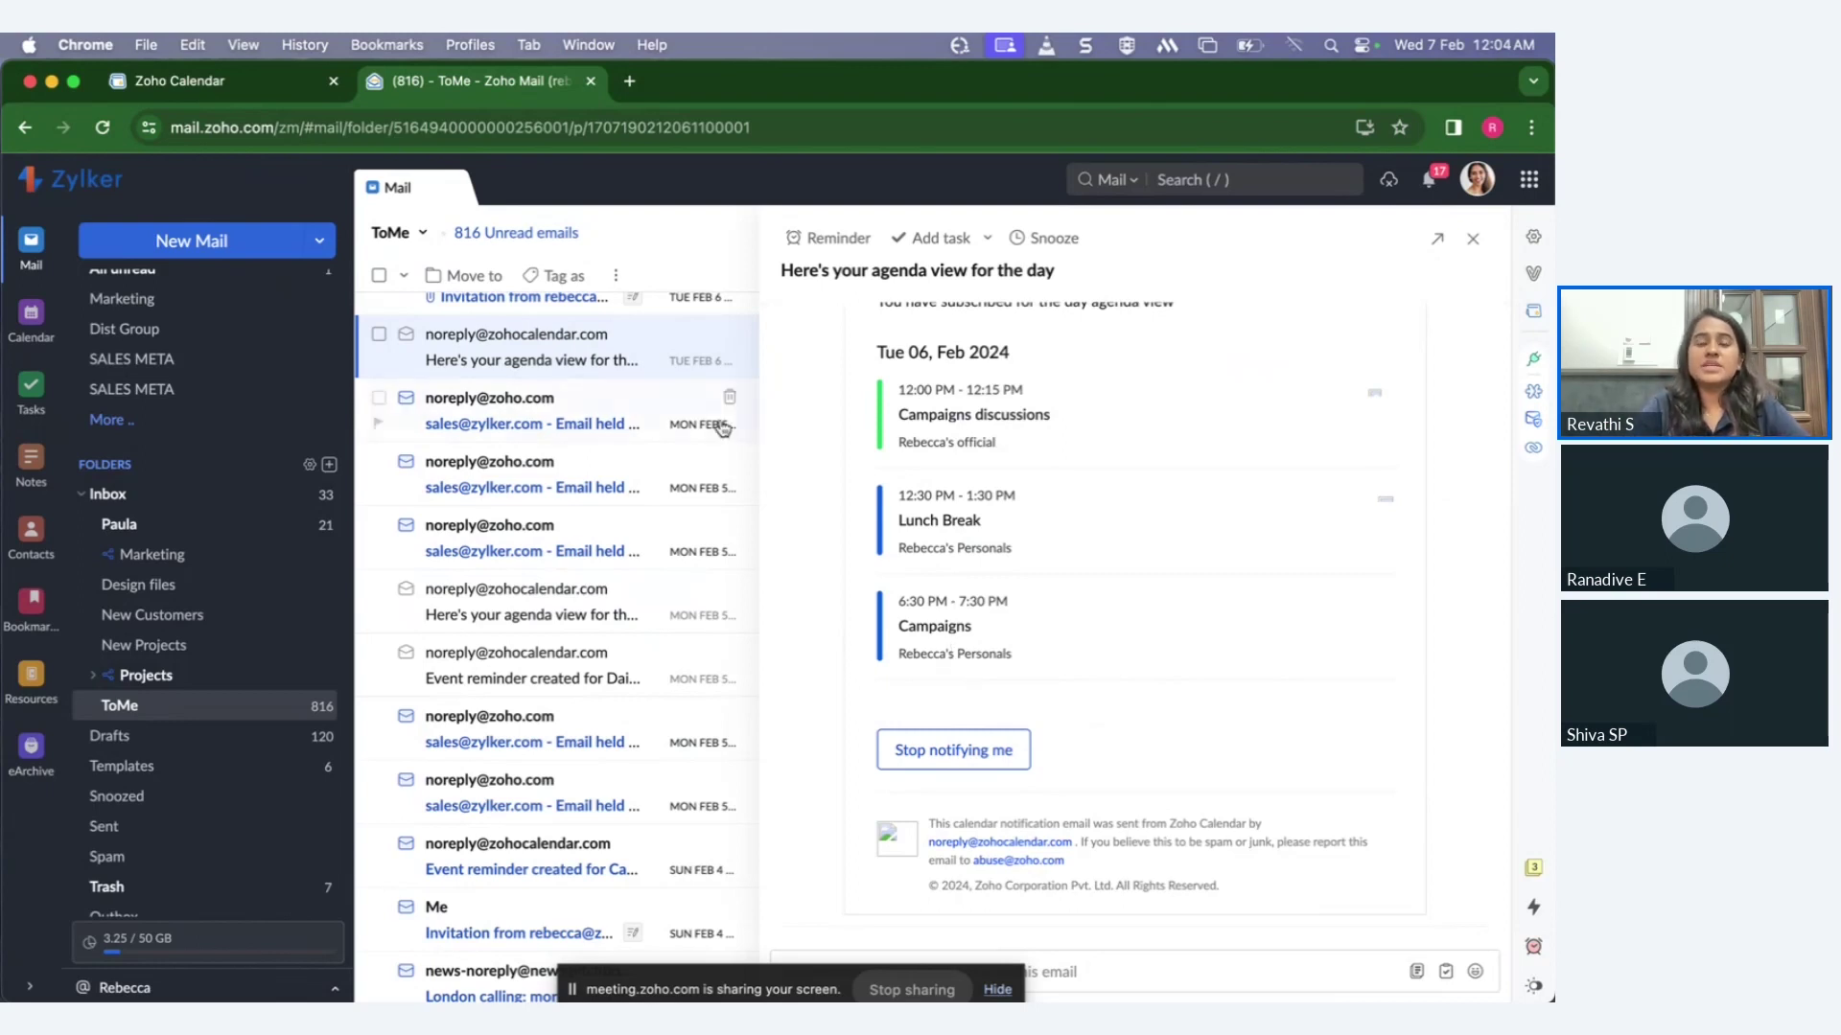
Step: Switch to Zoho Calendar and examine the agenda email options in the notification settings, closing the settings when done
left_click(254, 91)
left_click(1423, 216)
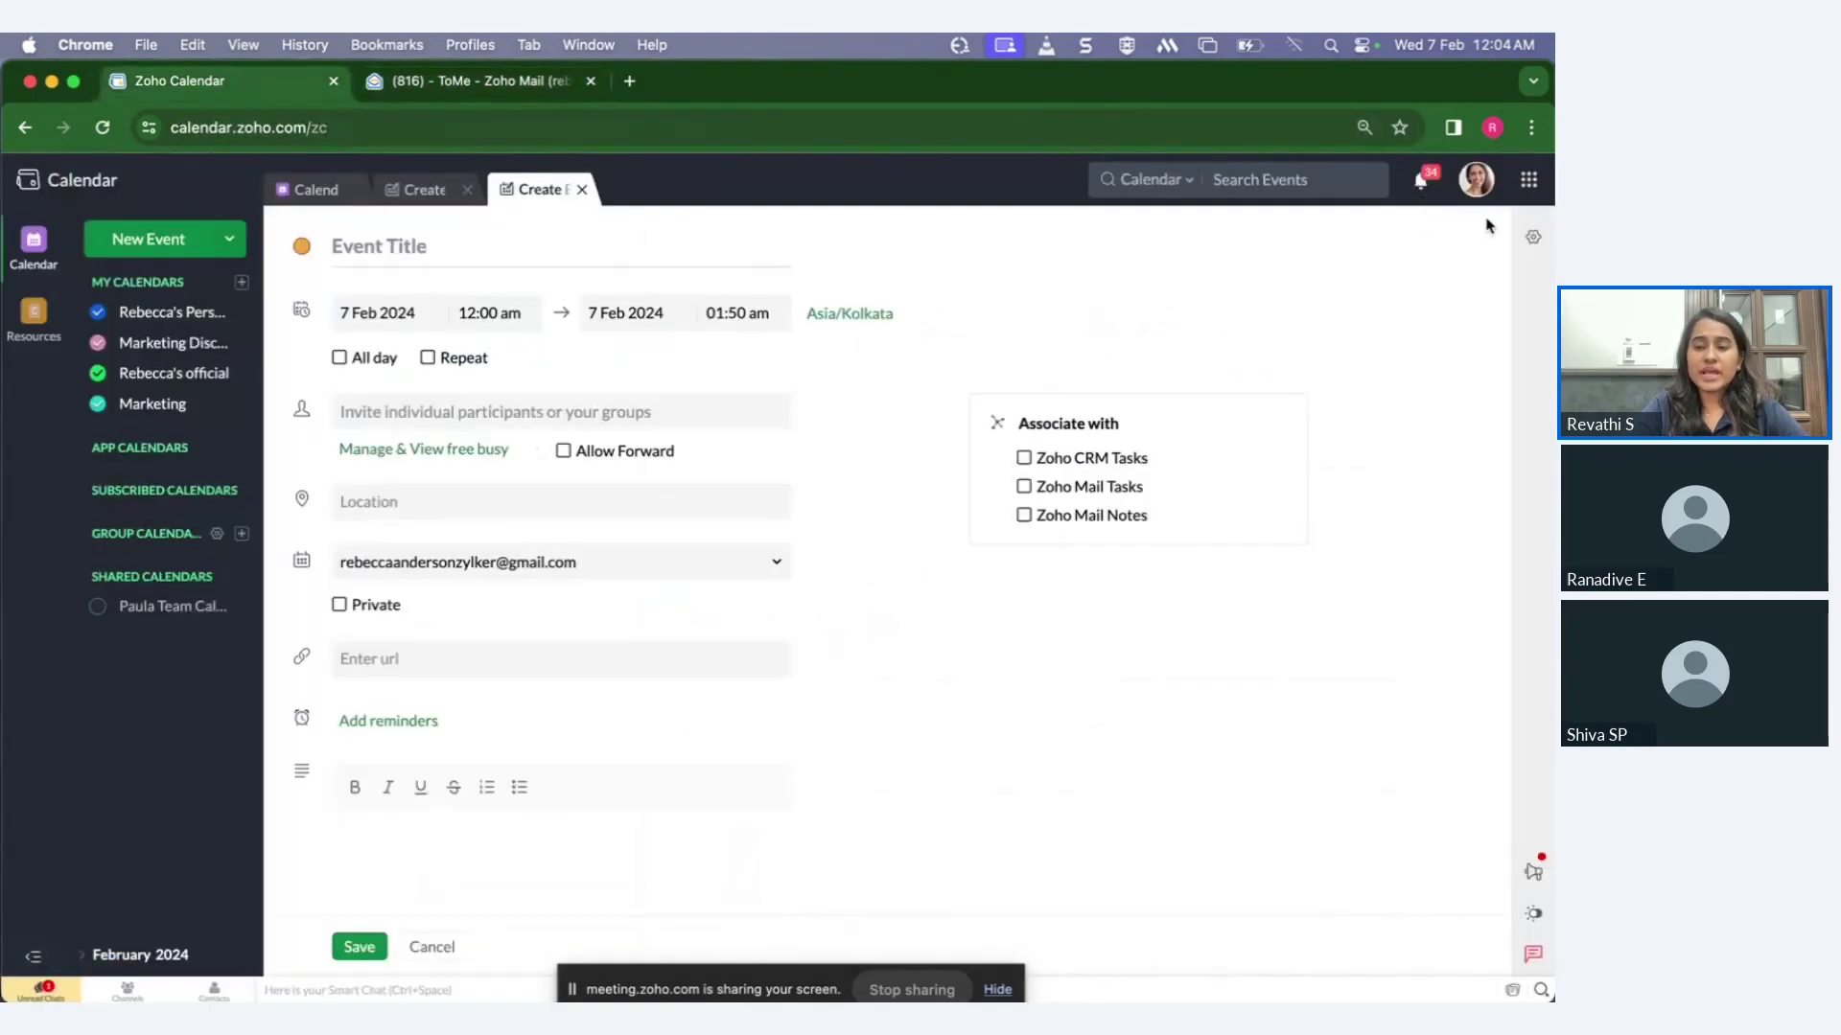
left_click(1534, 236)
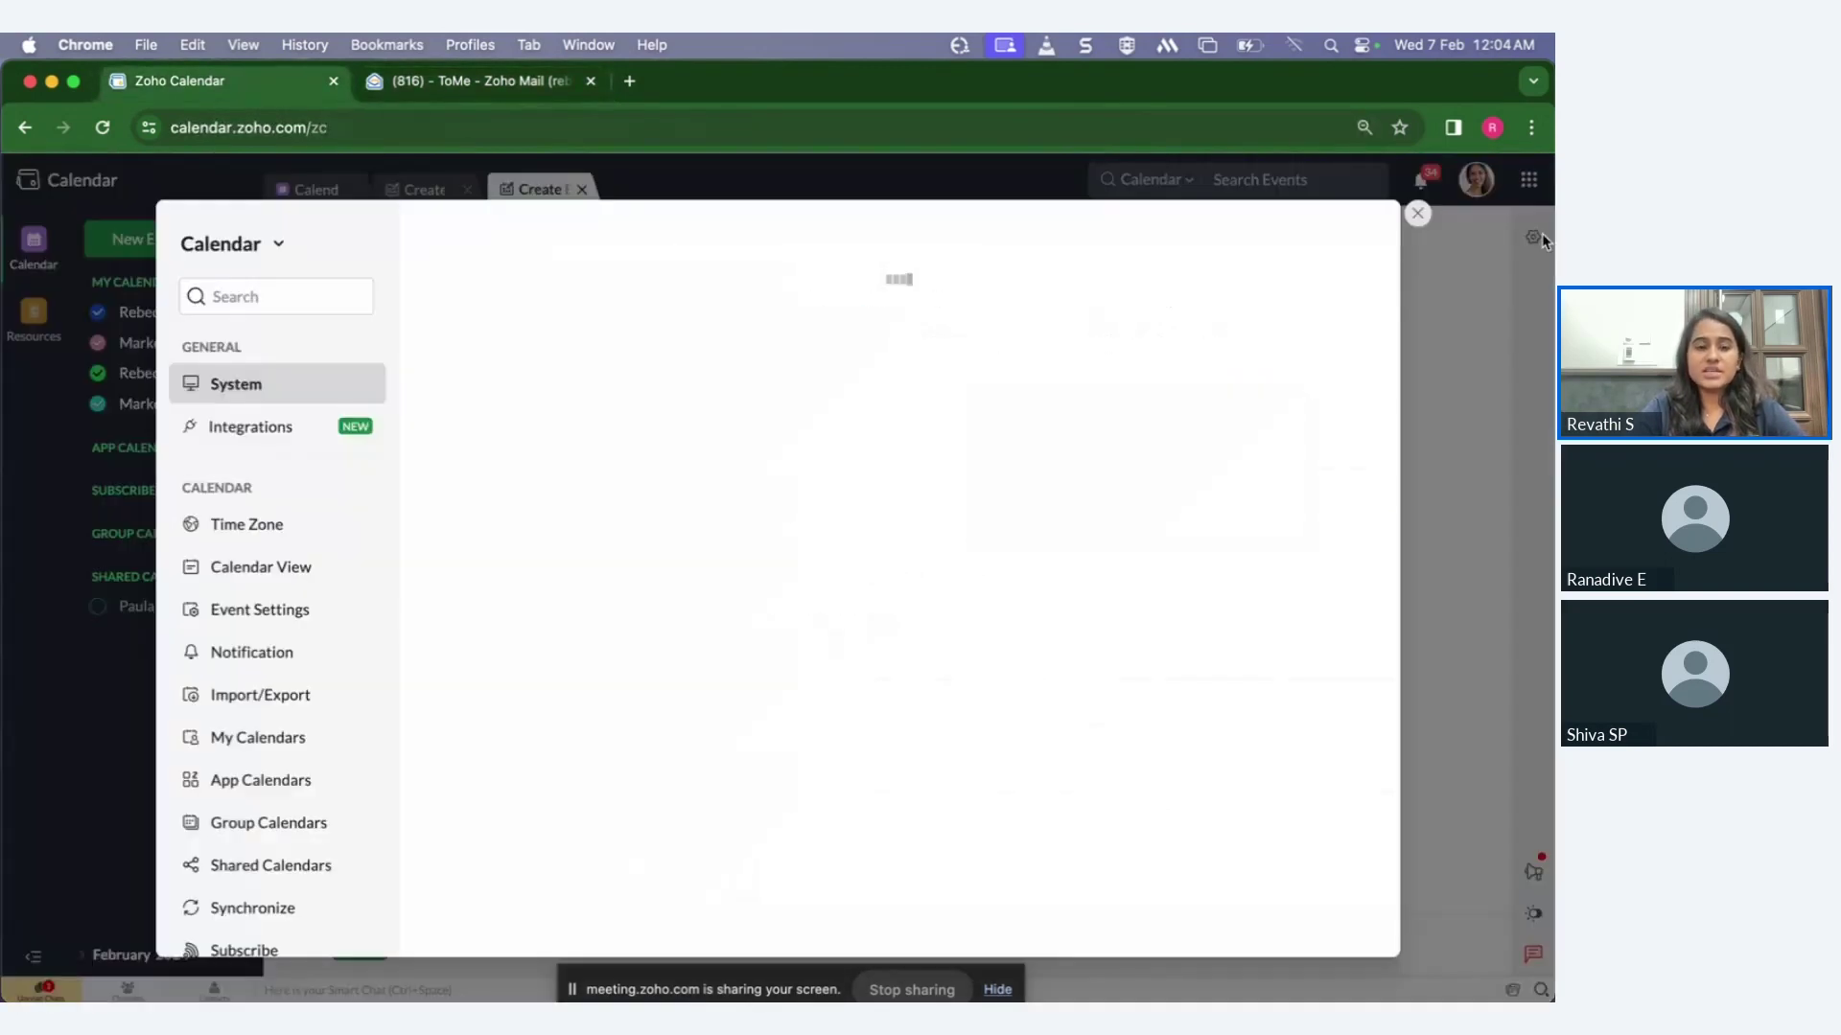
left_click(237, 660)
scroll(831, 580, "down", 1)
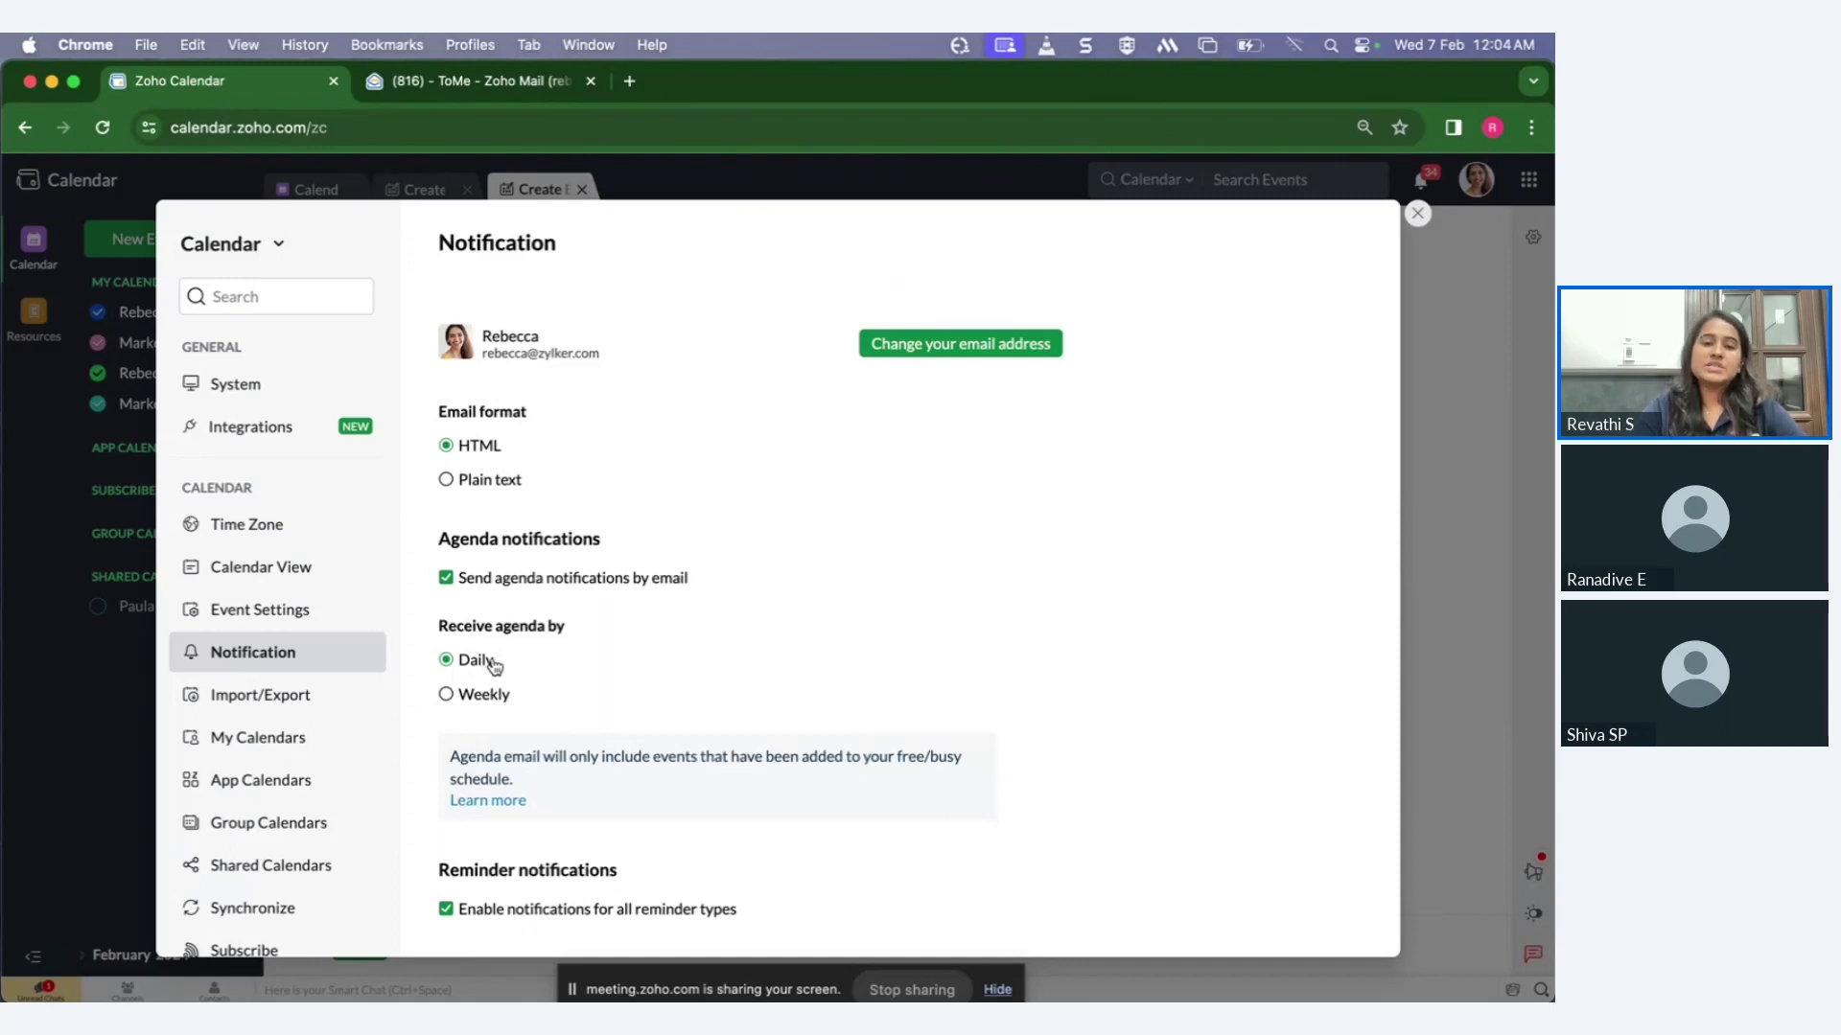
left_click(1418, 215)
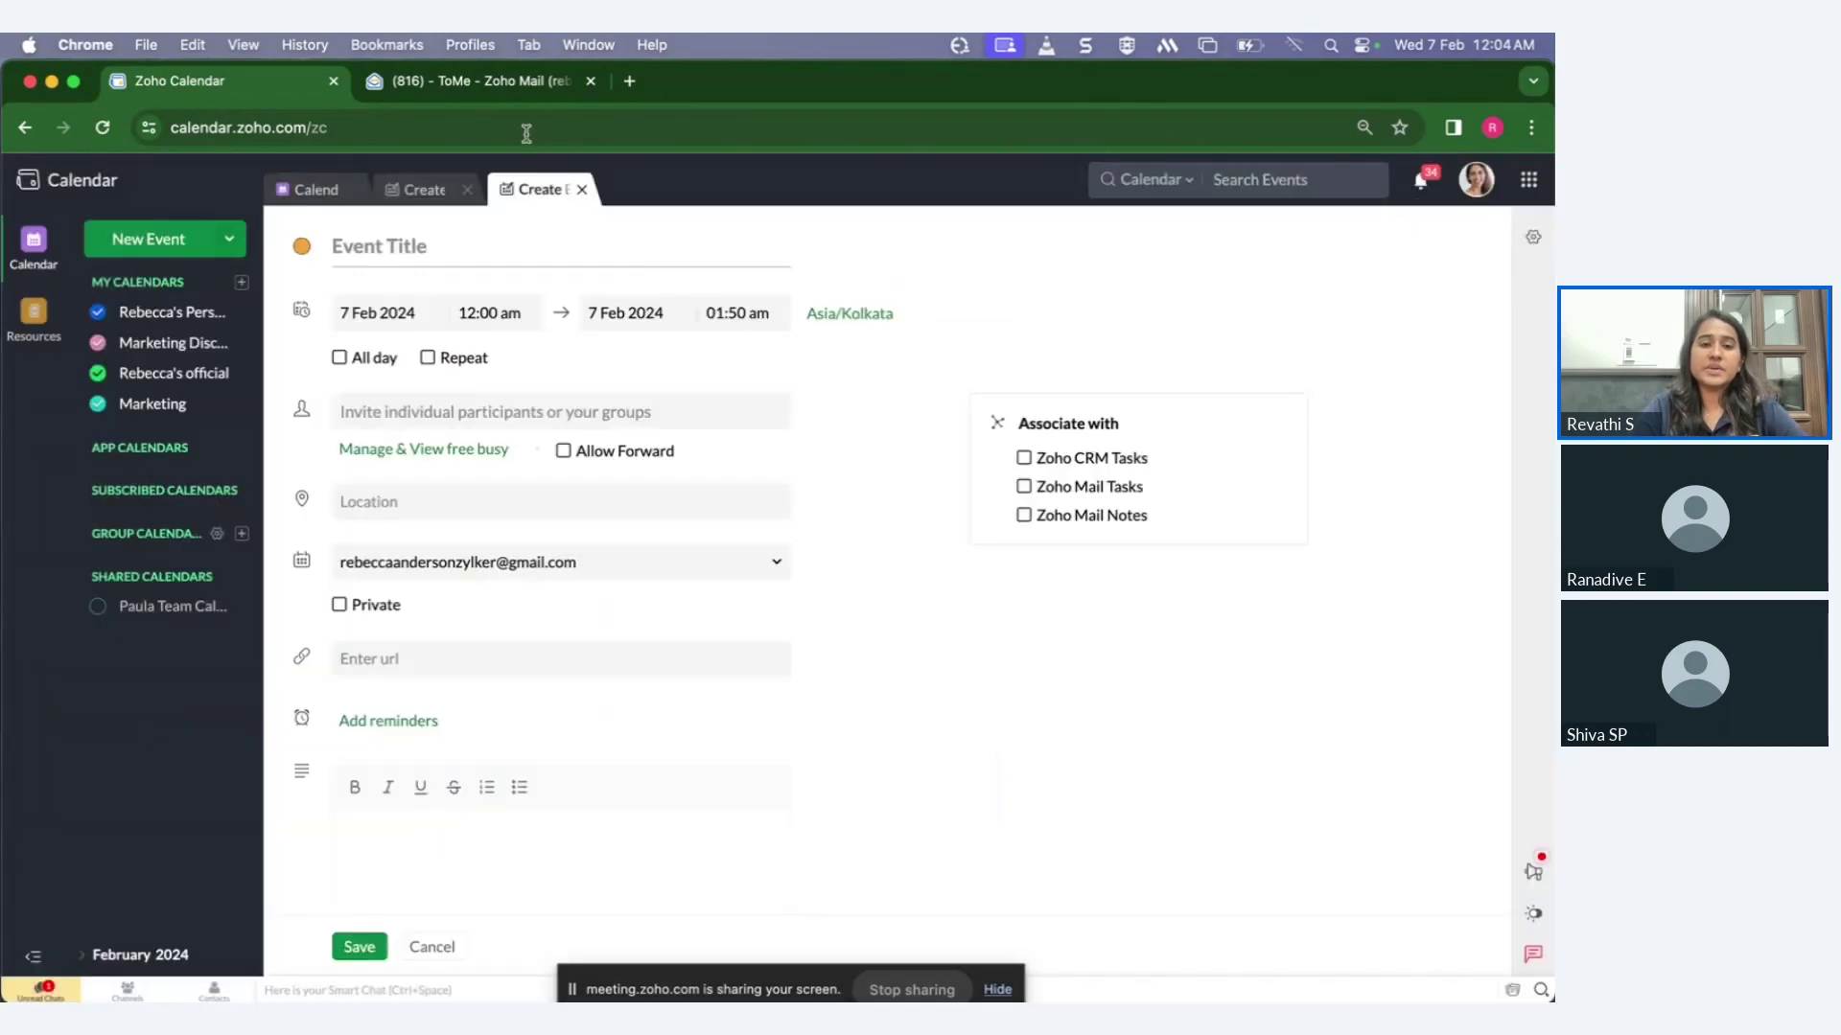
Step: Return to Zoho Mail, close the agenda email, and open the "Designs for marketing- reg" email in the Marketing folder
left_click(526, 83)
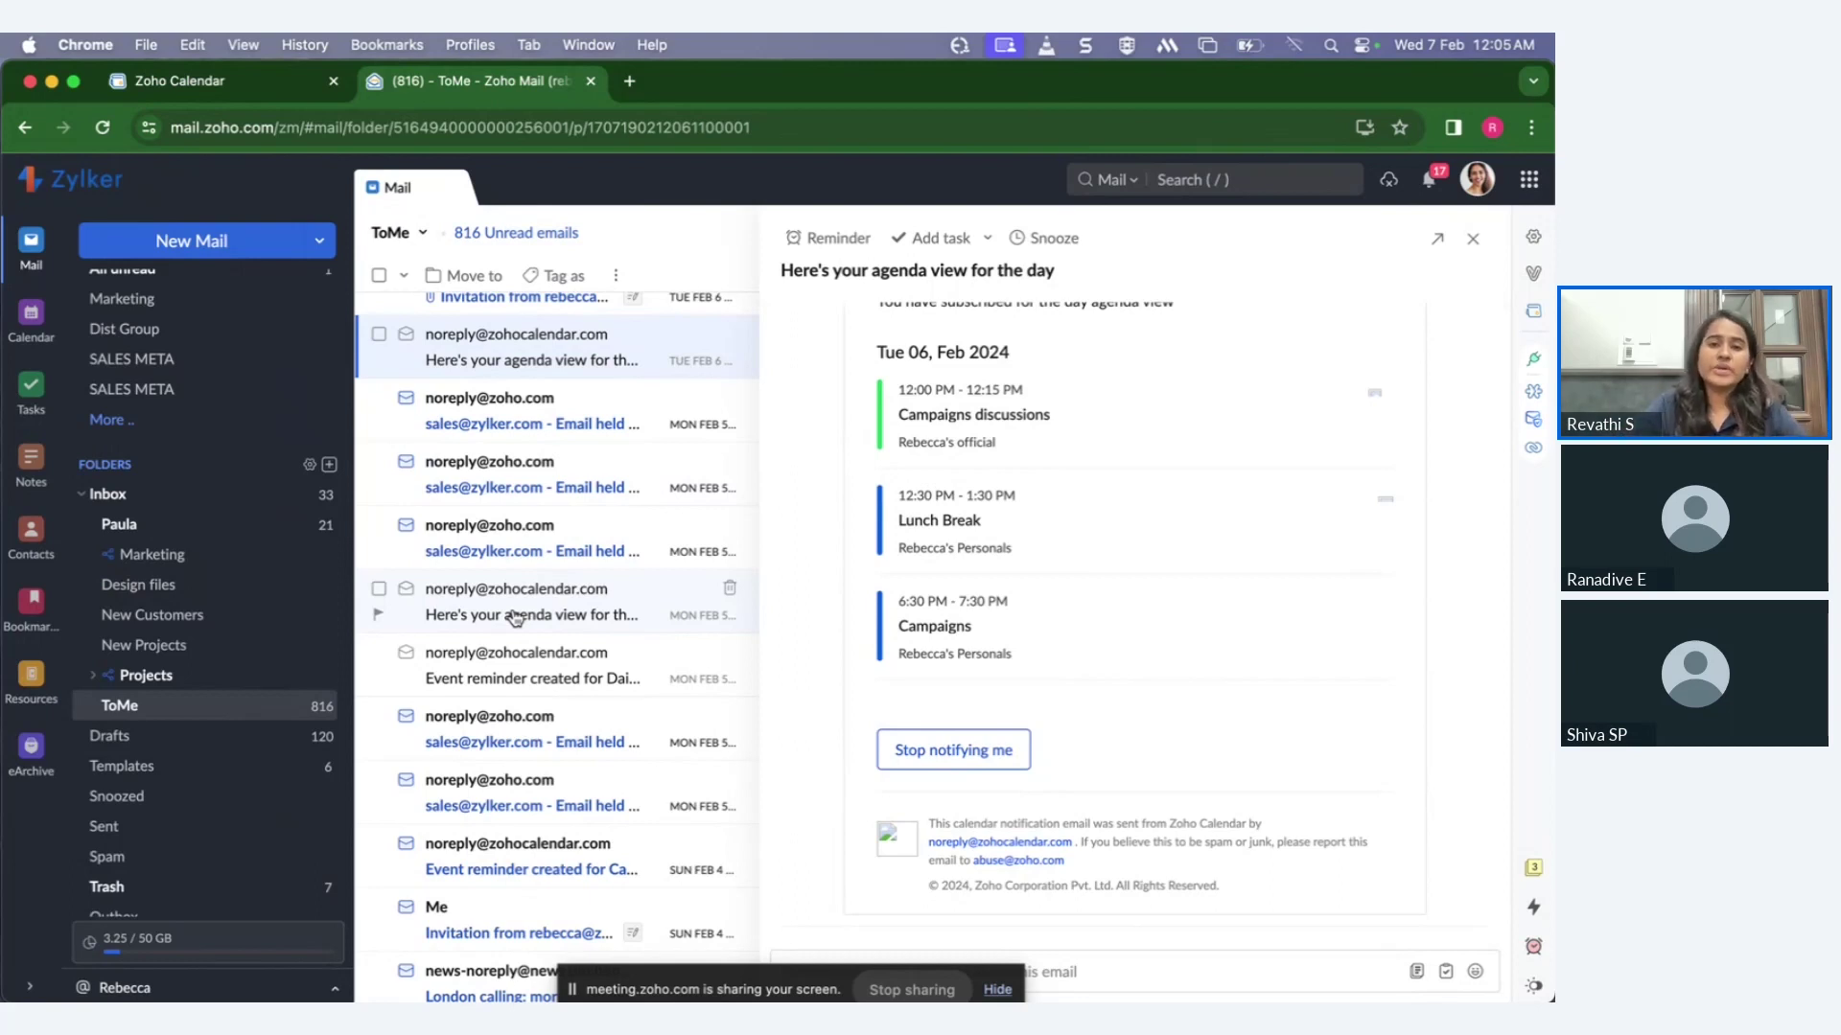
left_click(1473, 240)
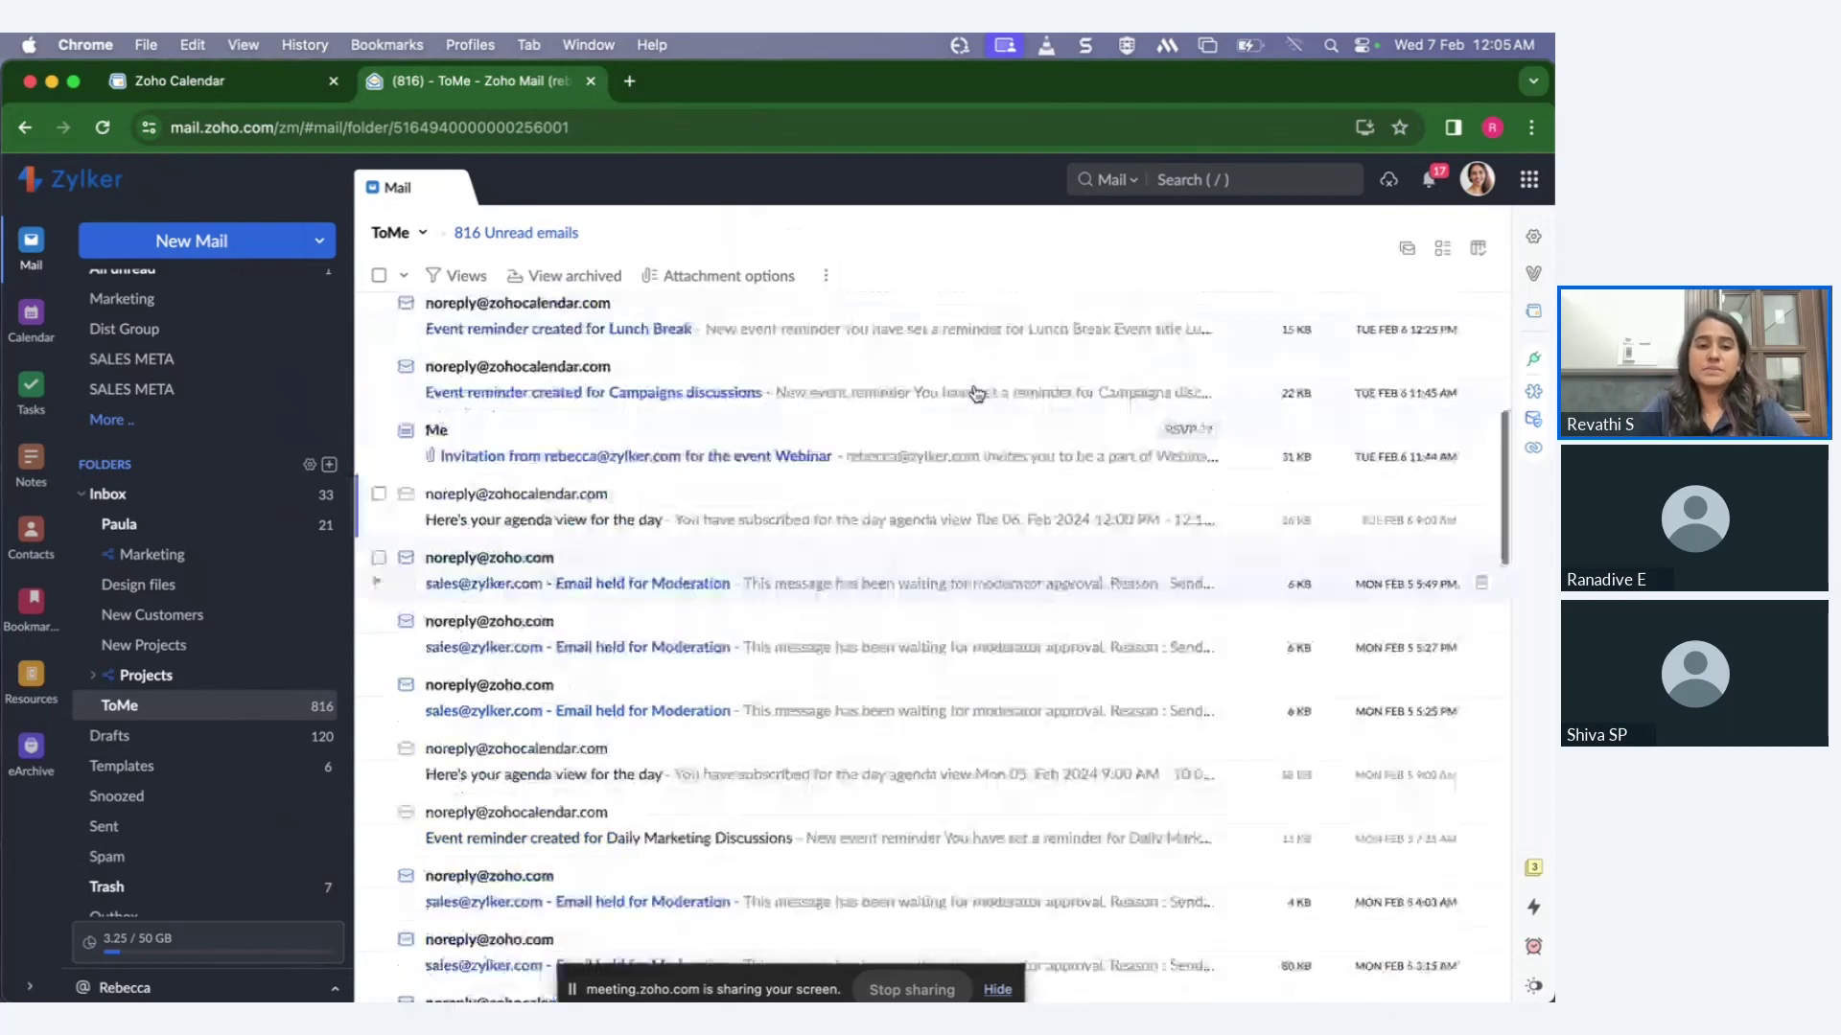
left_click(179, 557)
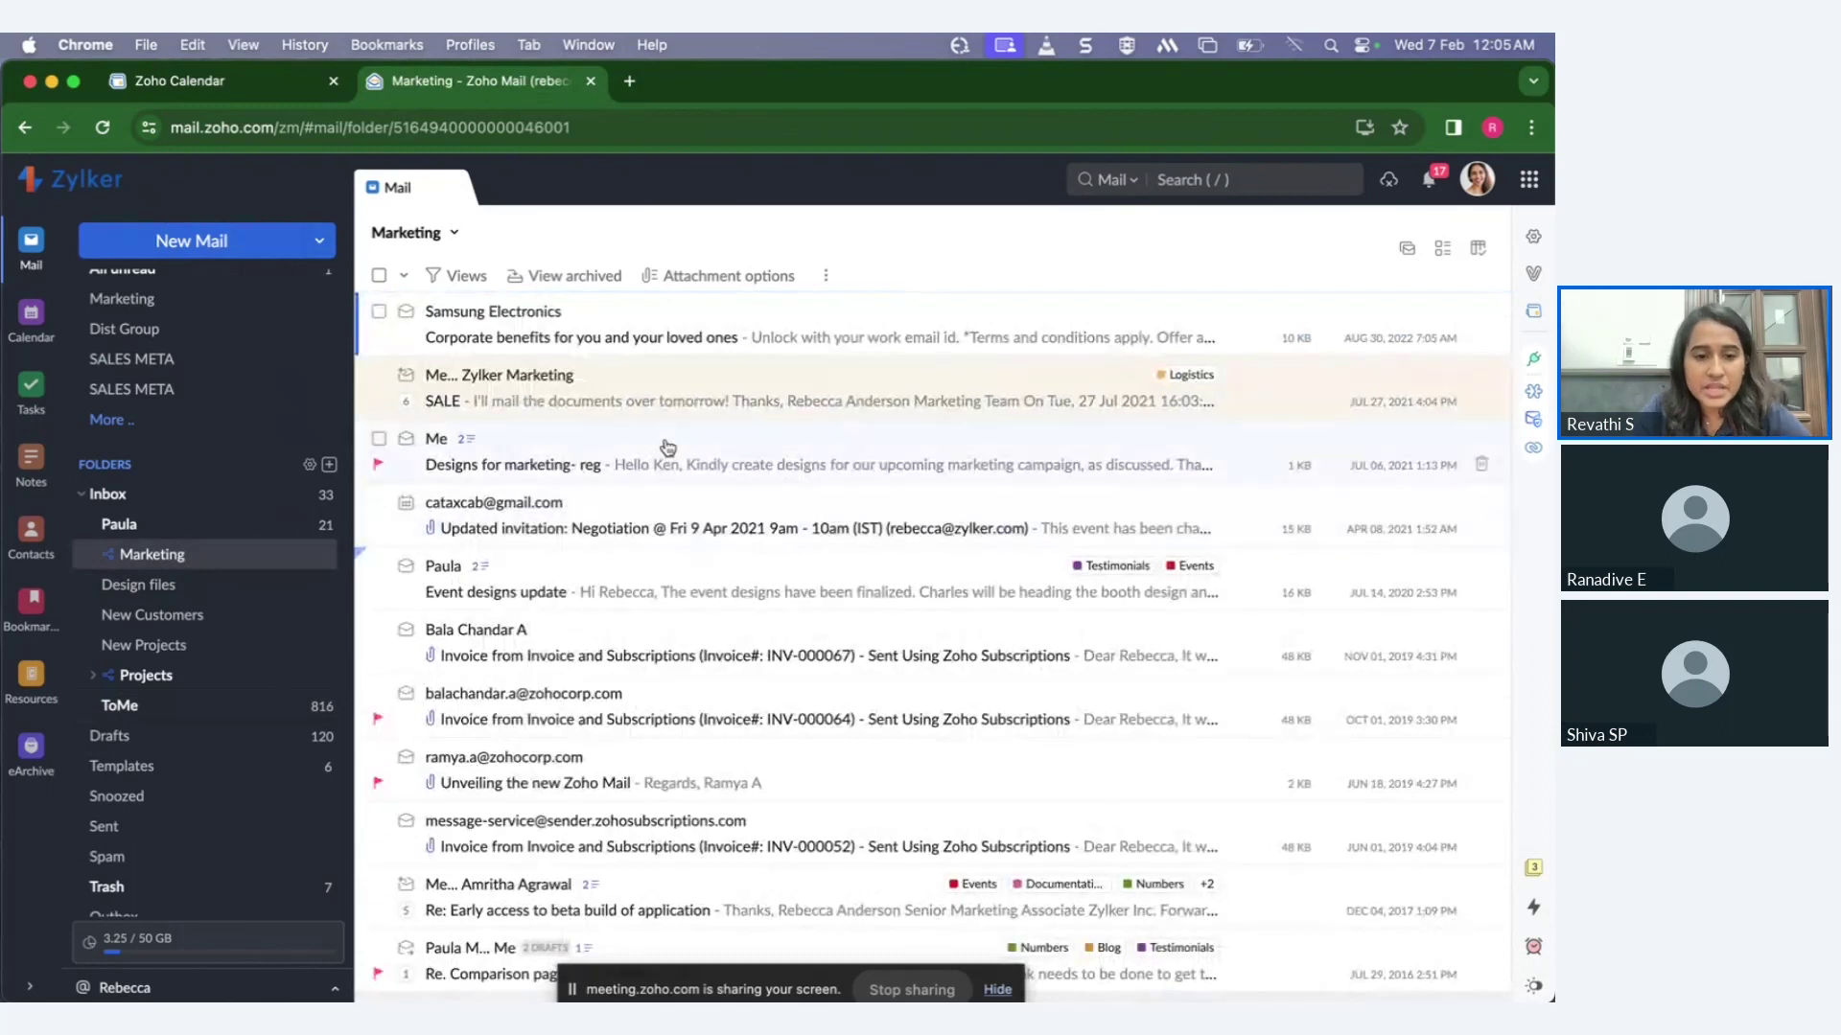
left_click(638, 476)
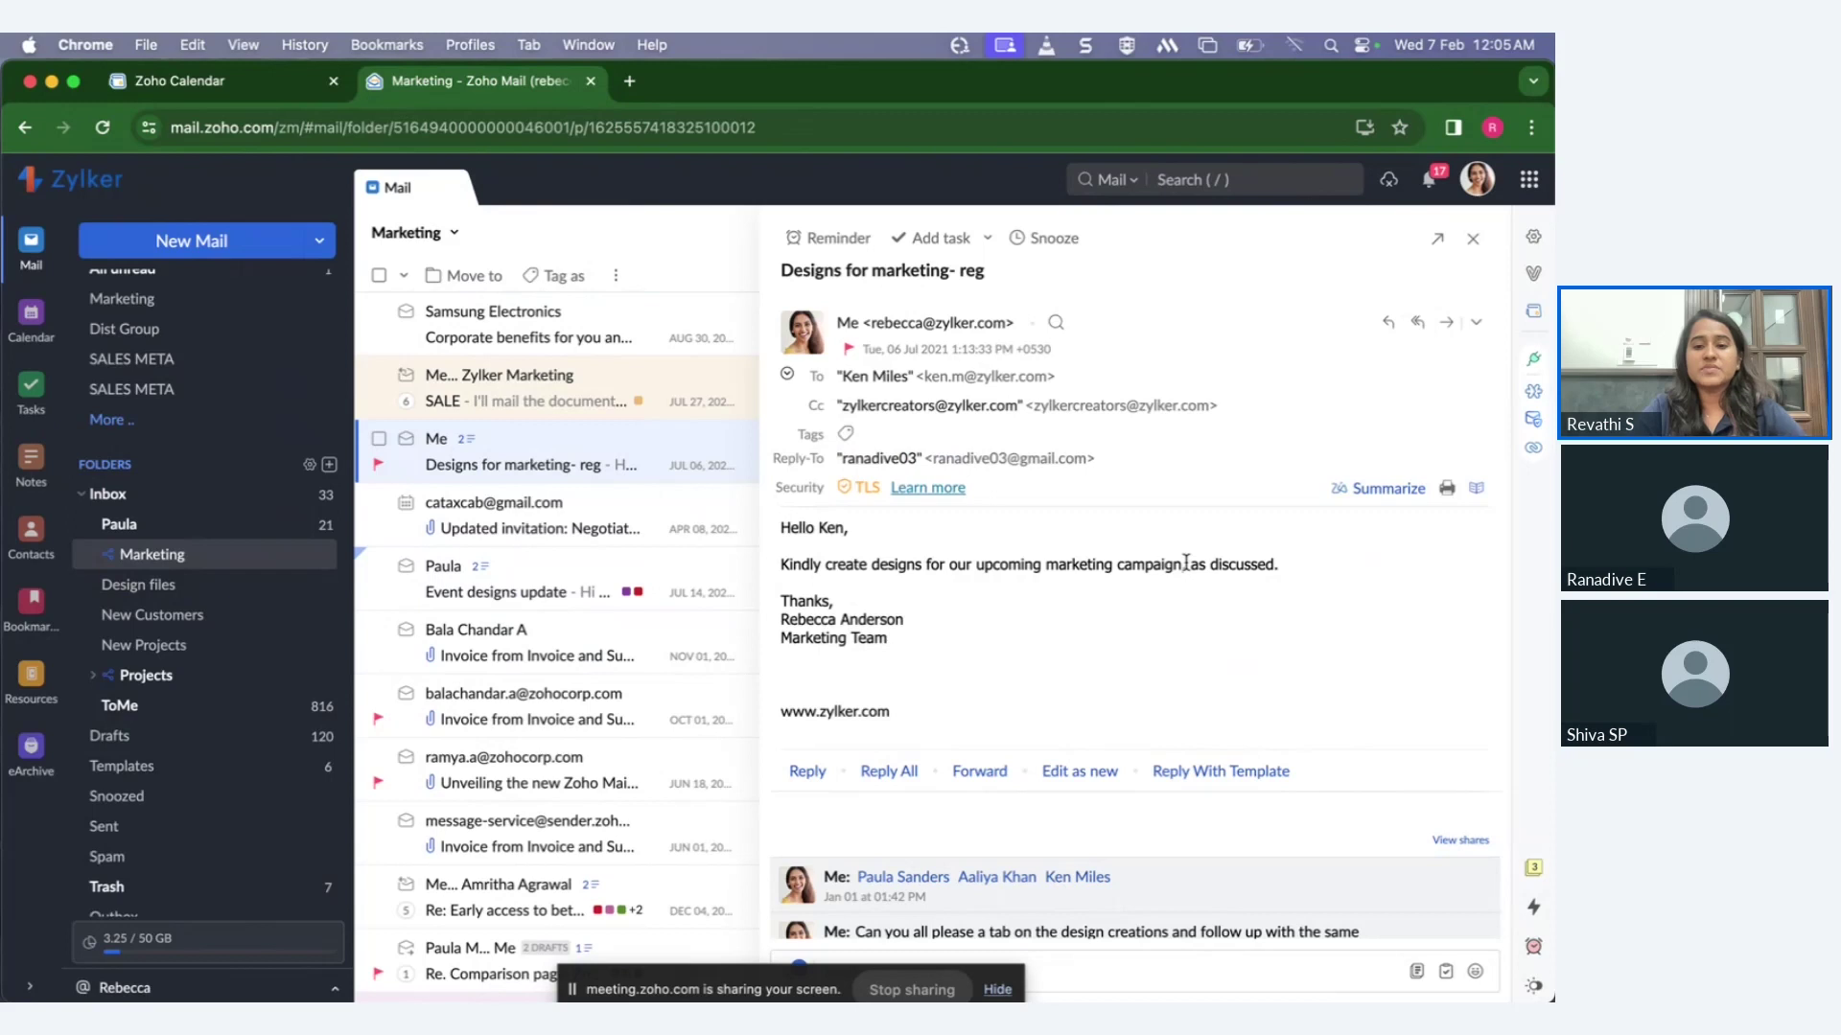
Step: Start a calendar event from the phrase "marketing campaign" in the email body, and discard the draft
double_click(1003, 566)
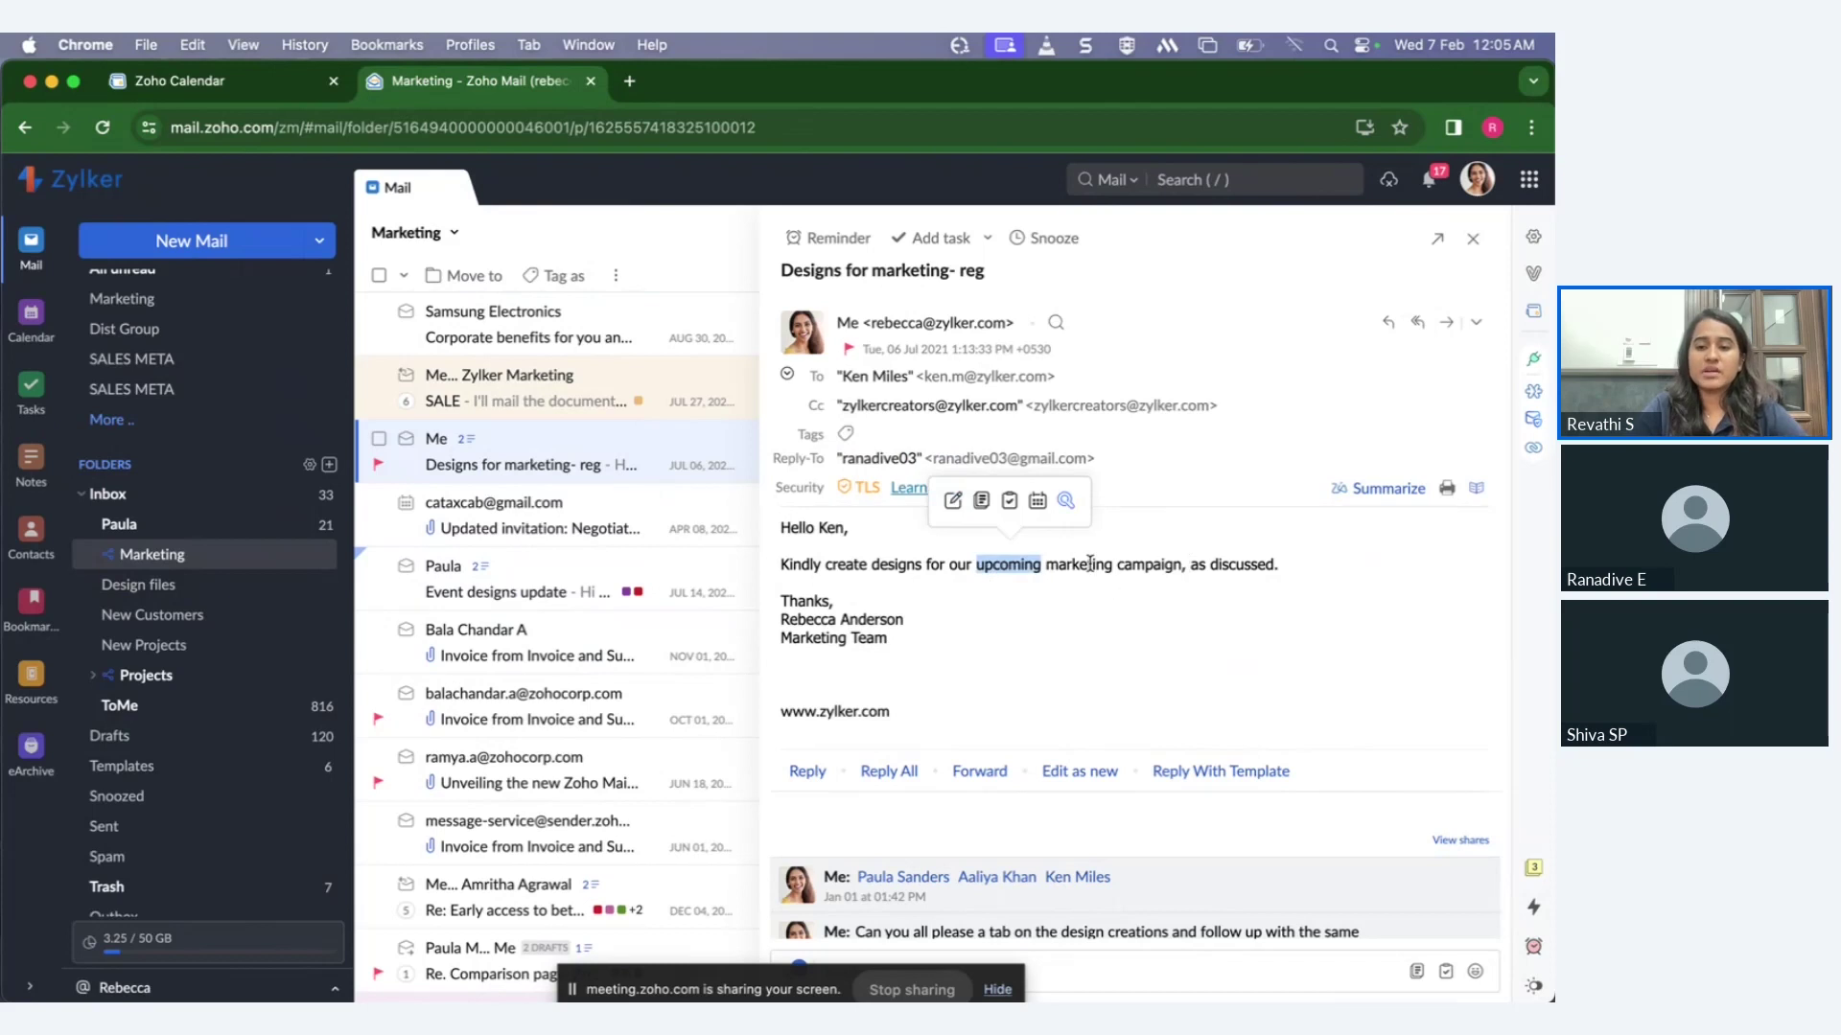
left_click(1090, 563)
left_click_drag(1046, 566, 1180, 568)
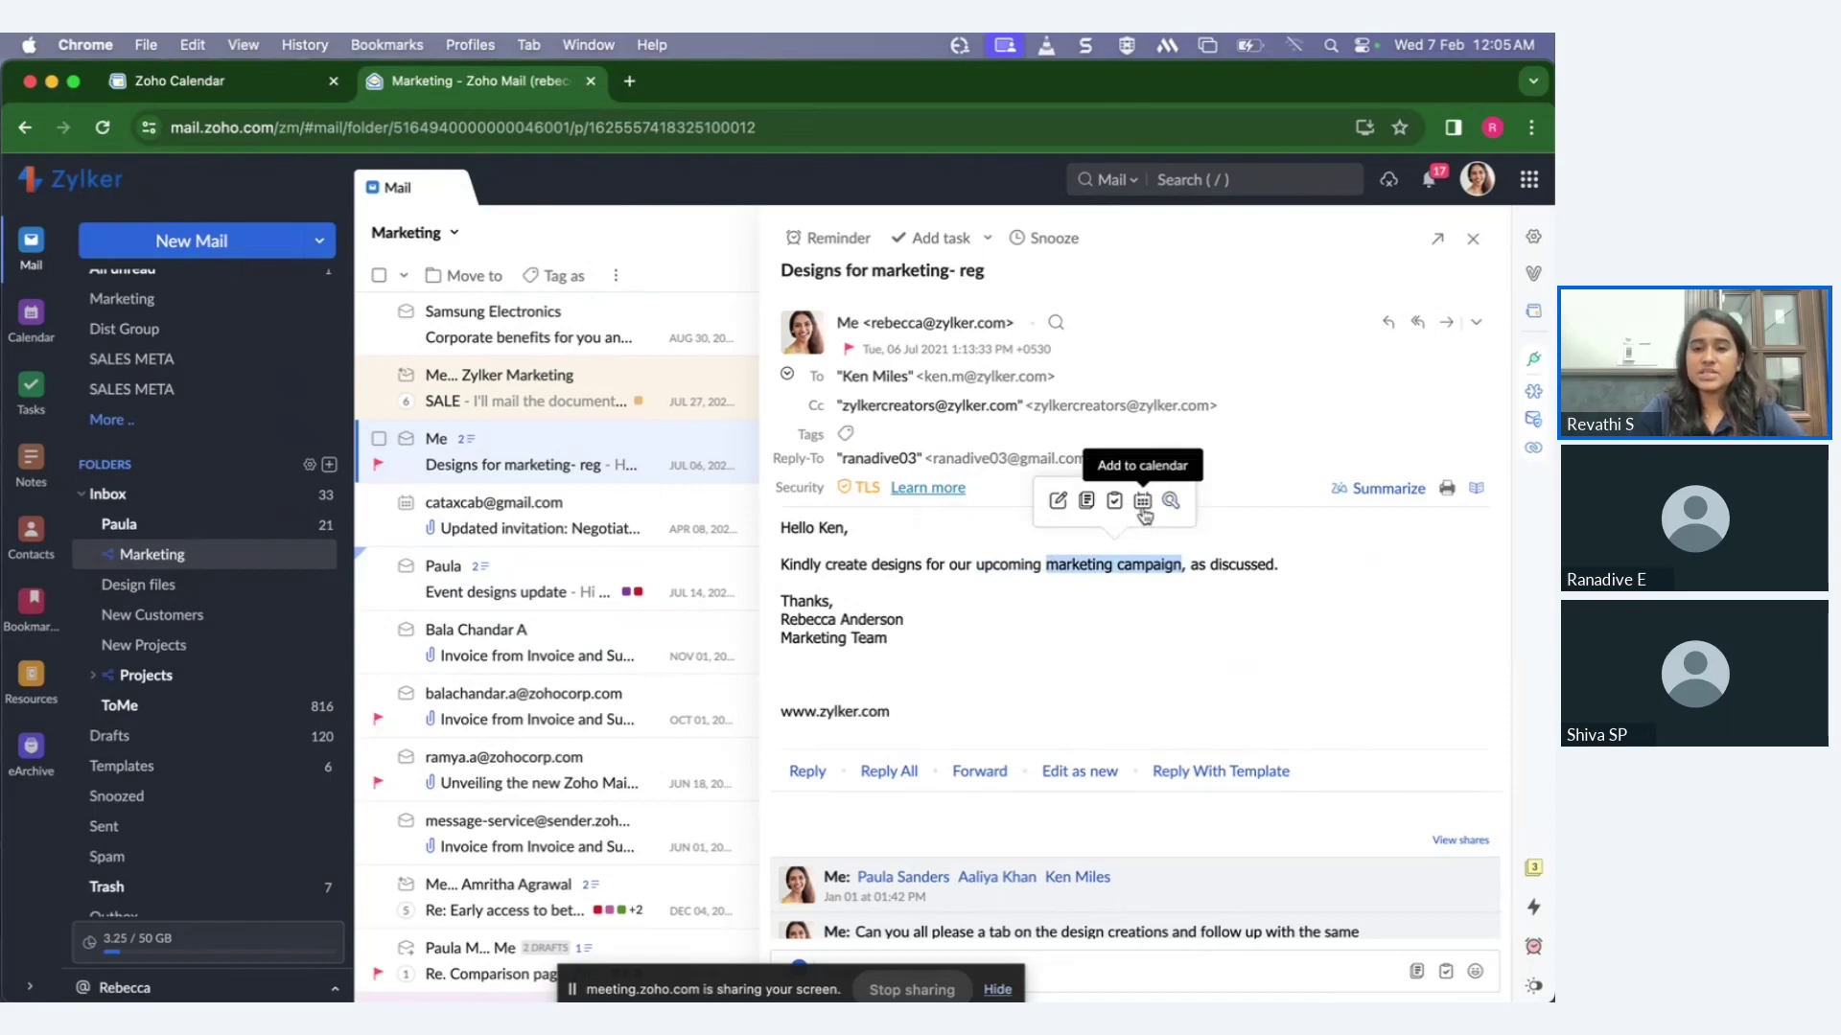
left_click(1143, 506)
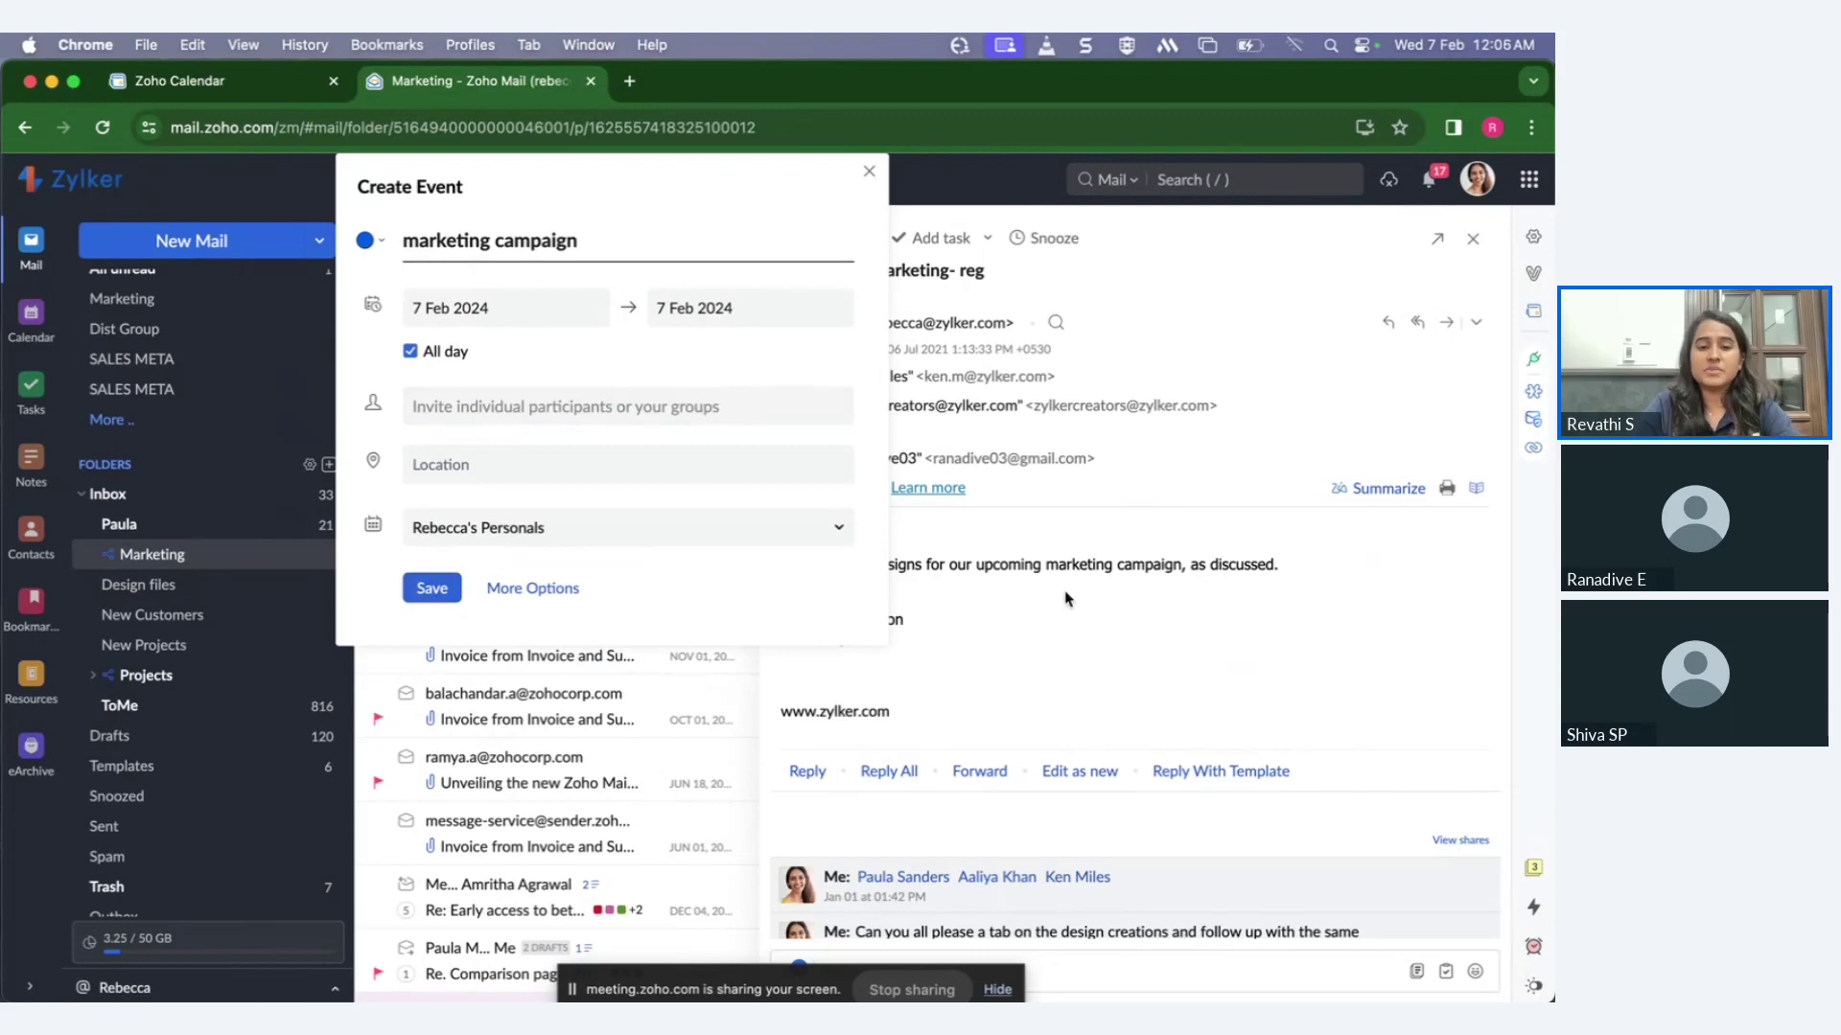
left_click(868, 172)
left_click(878, 630)
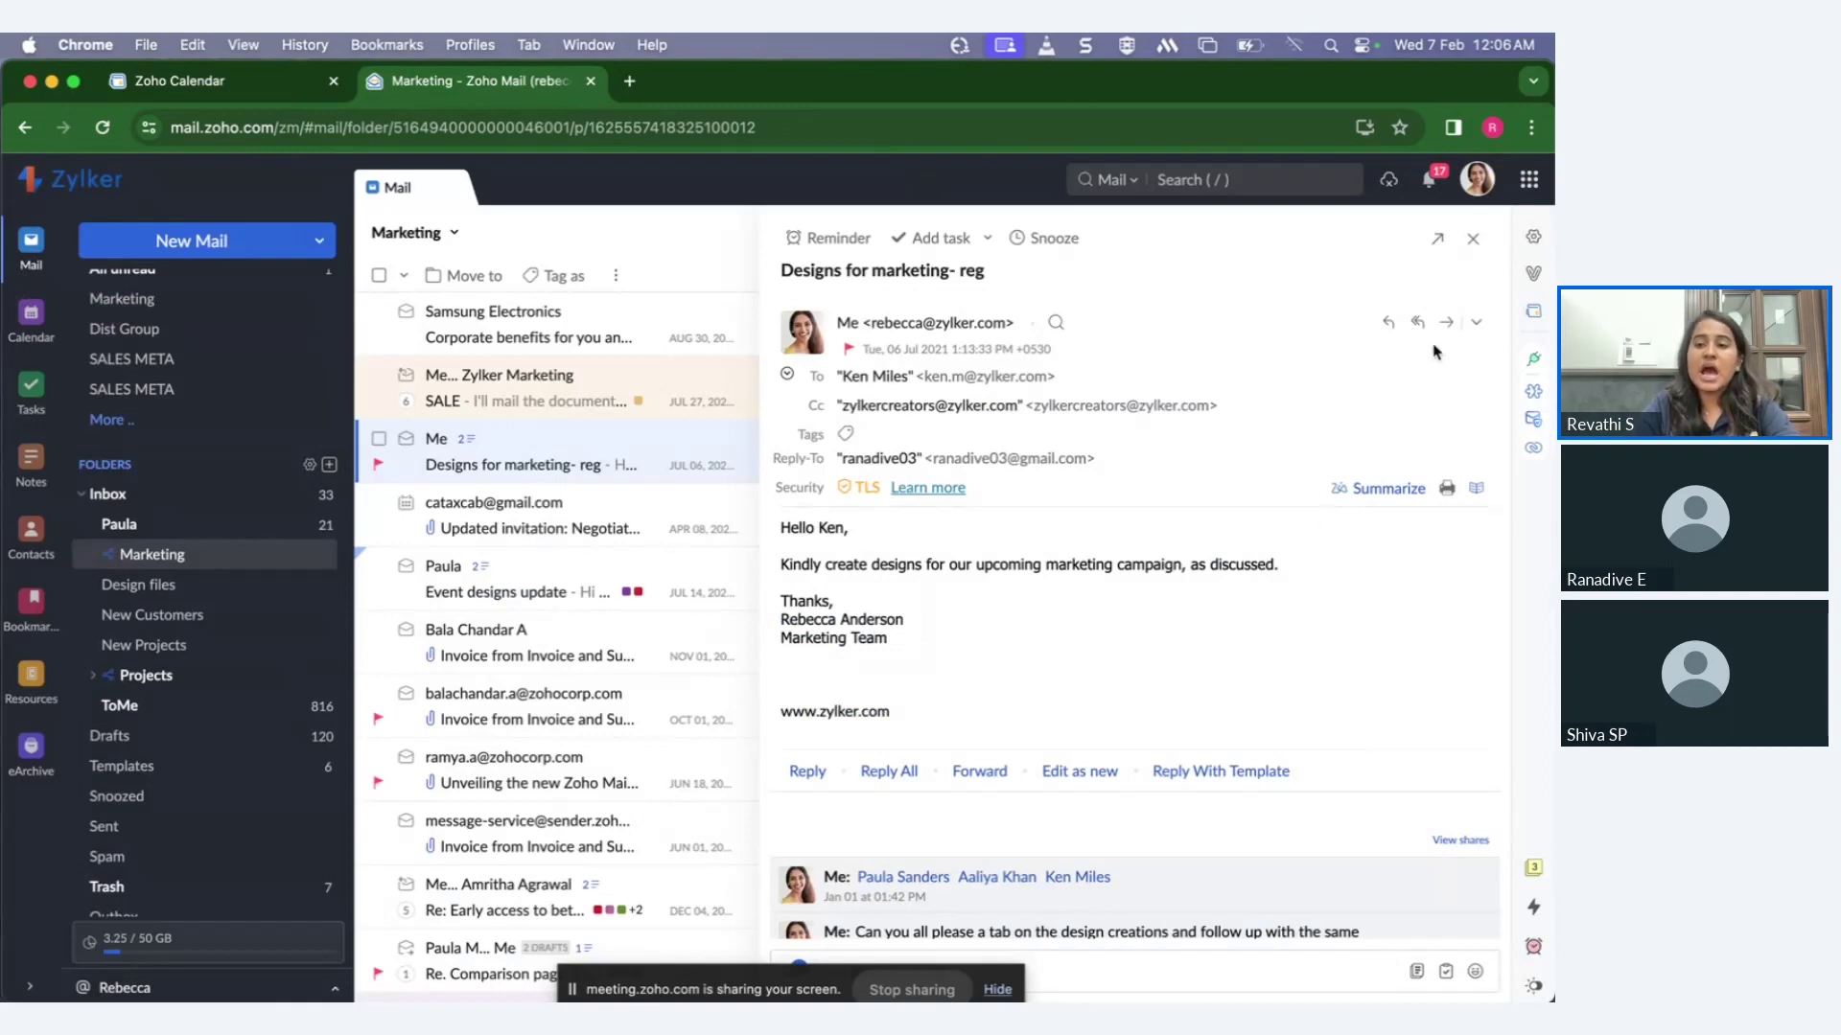
Step: Start a calendar event from the whole email, turn off its all-day option, and discard the draft
left_click(1472, 330)
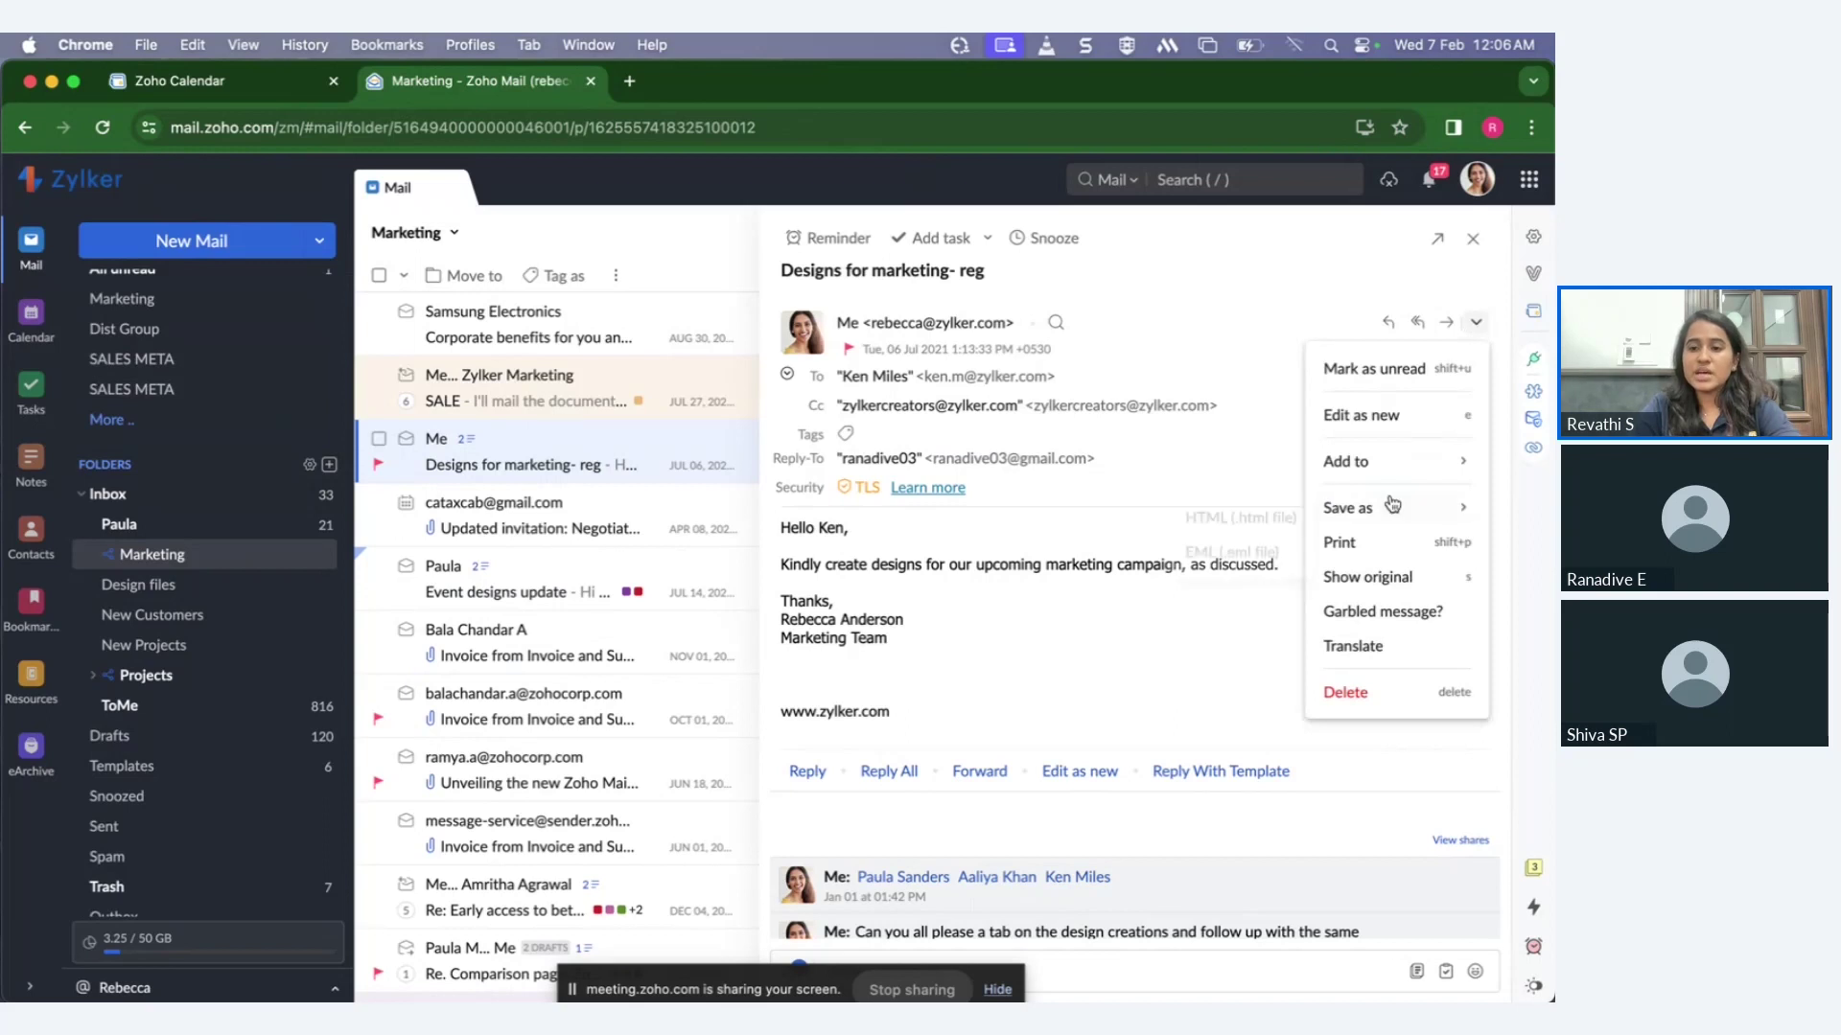
mouse_move(1399, 465)
left_click(1190, 577)
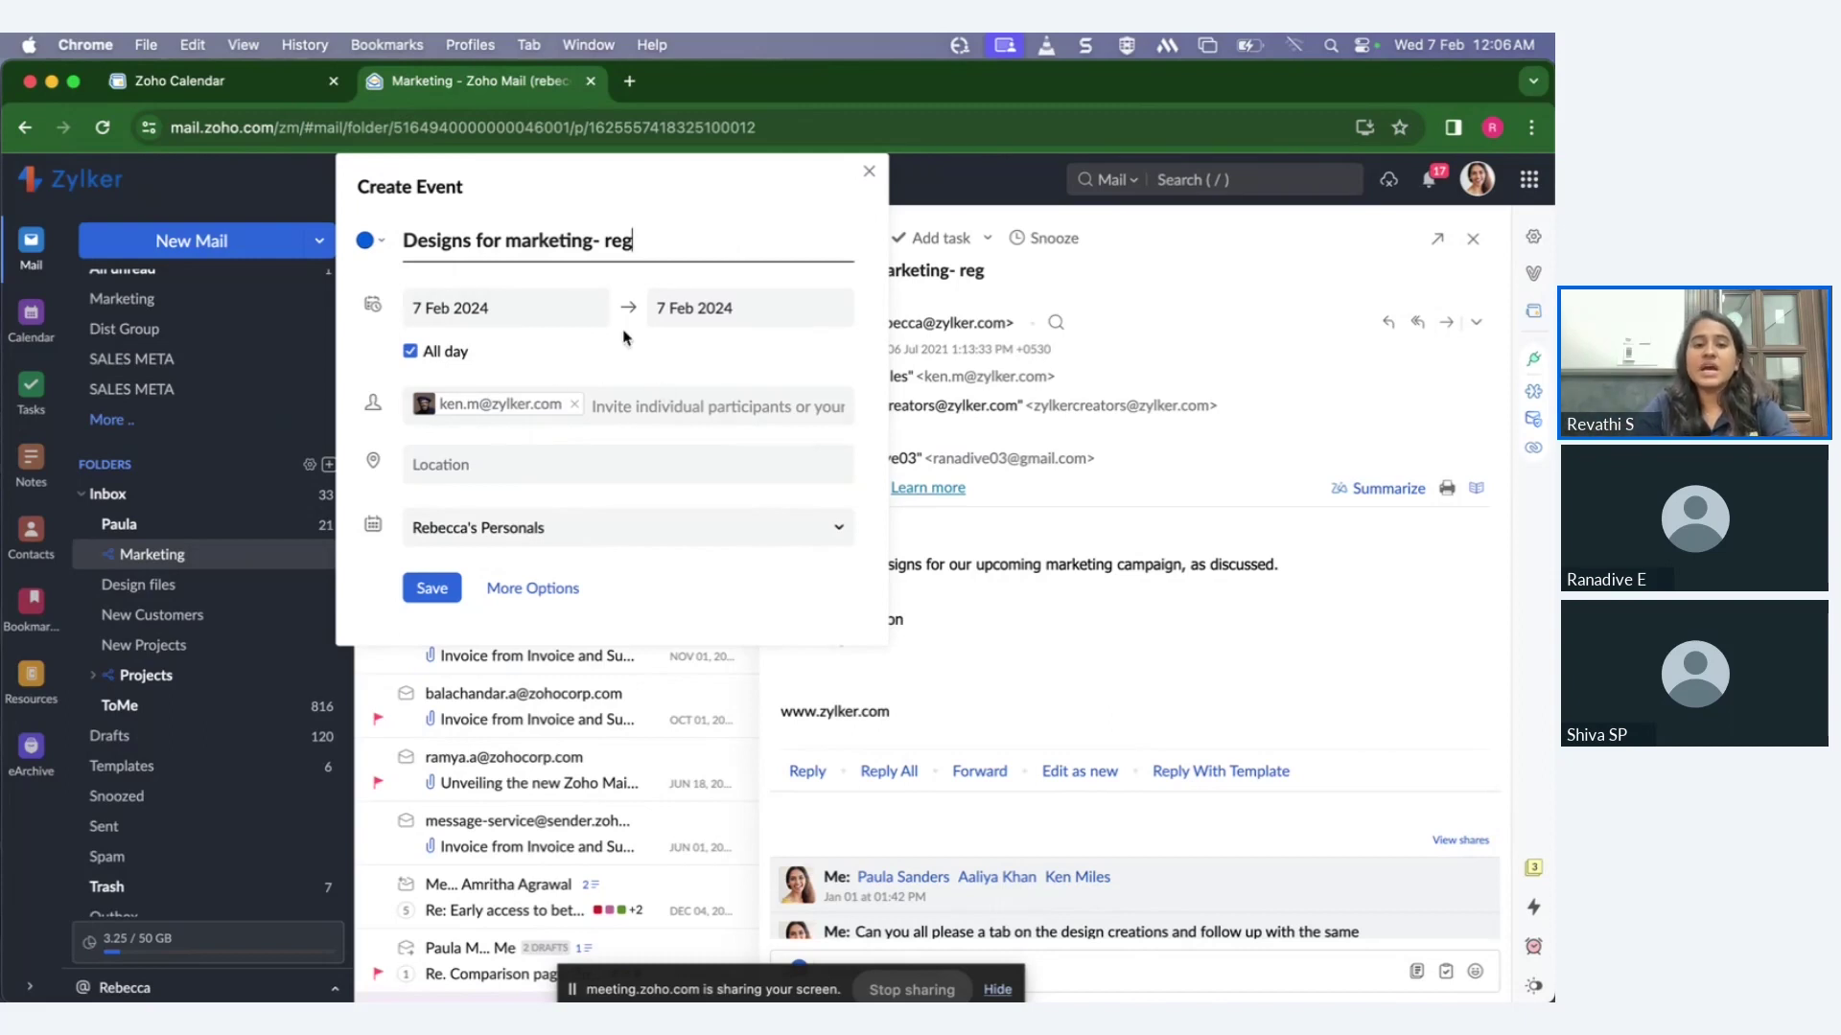
left_click(411, 351)
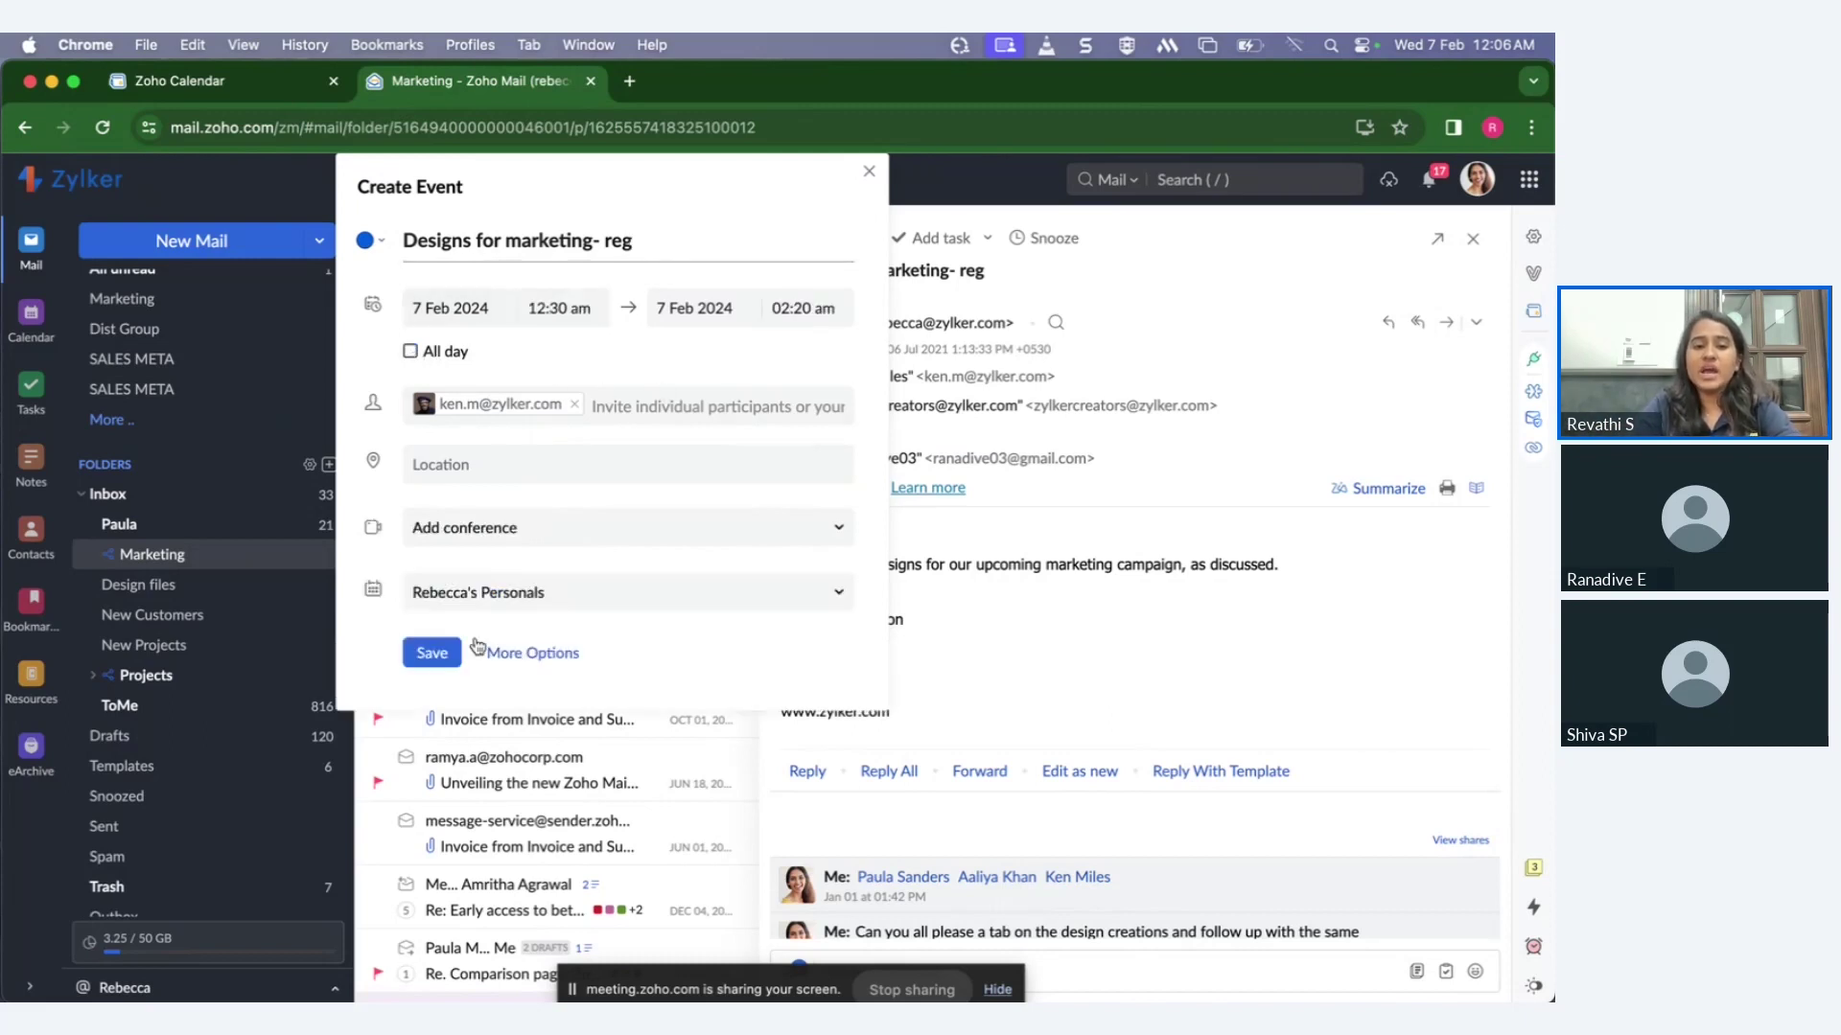
left_click(870, 172)
left_click(880, 626)
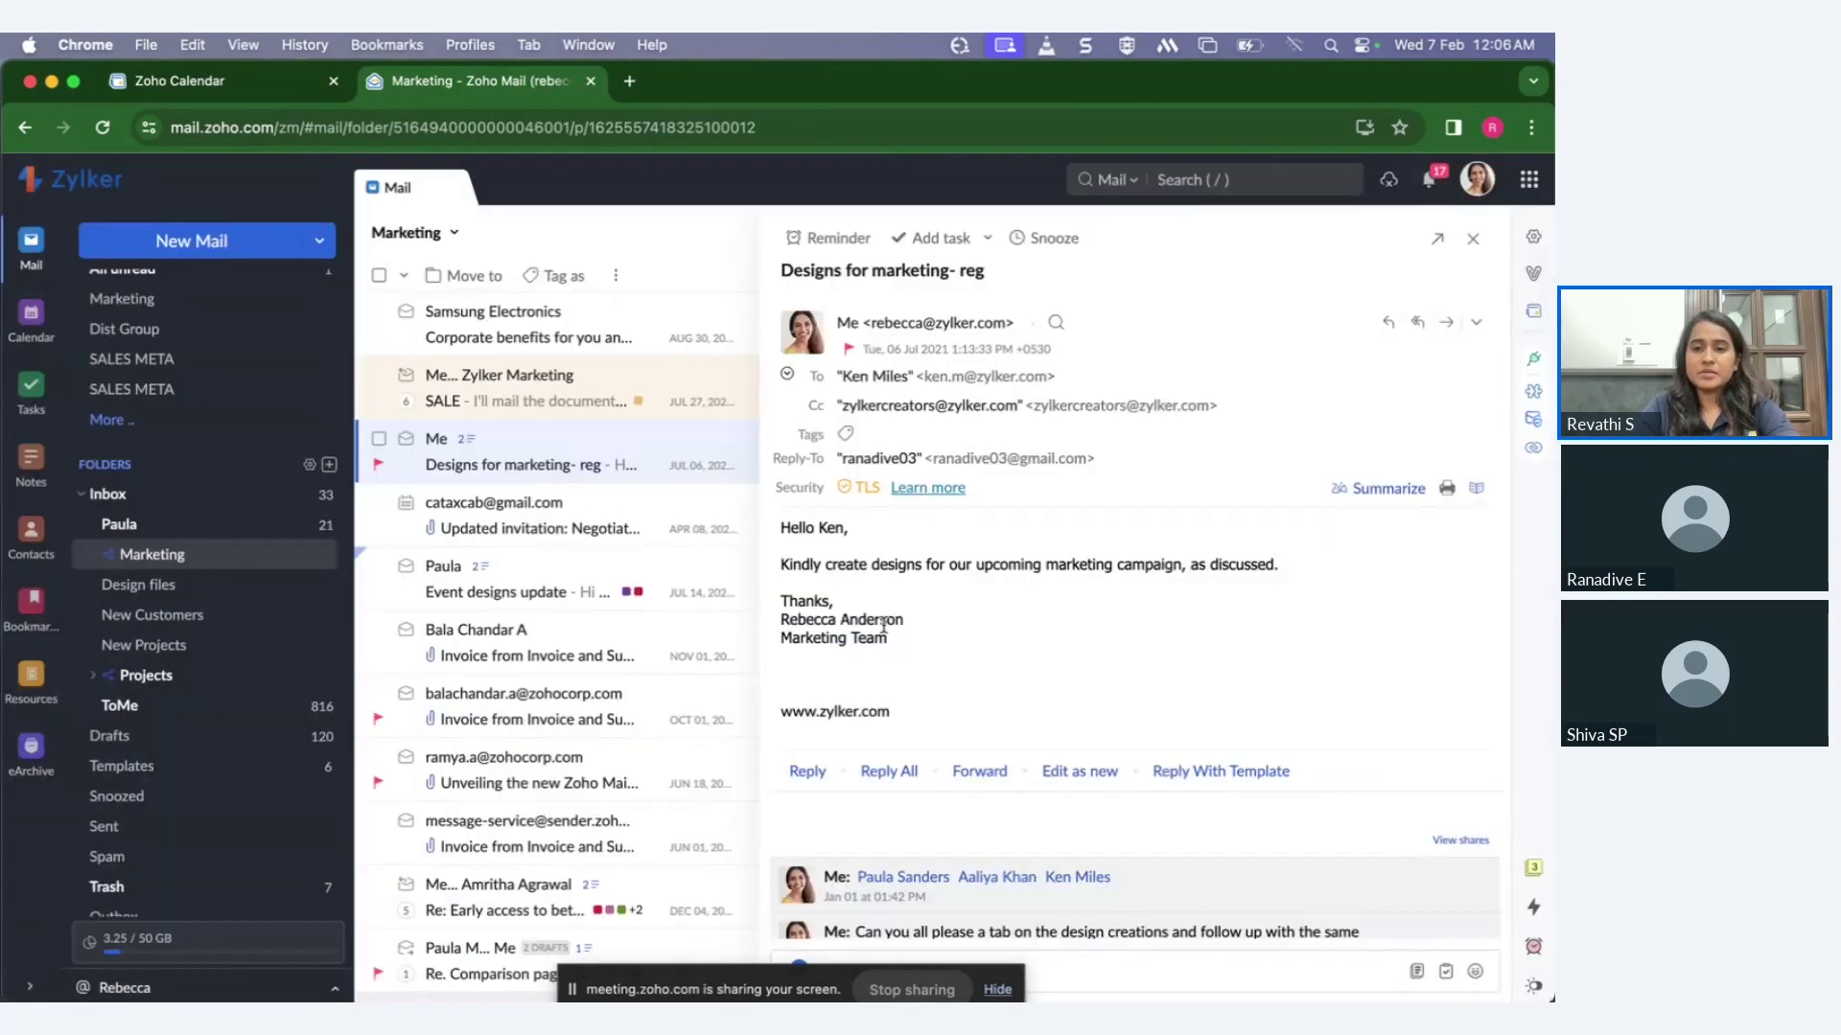
Step: Switch to the presentation and reveal the points on creating an event from Zoho Mail and events from email in calendar
key("ctrl+Right")
left_click(1492, 976)
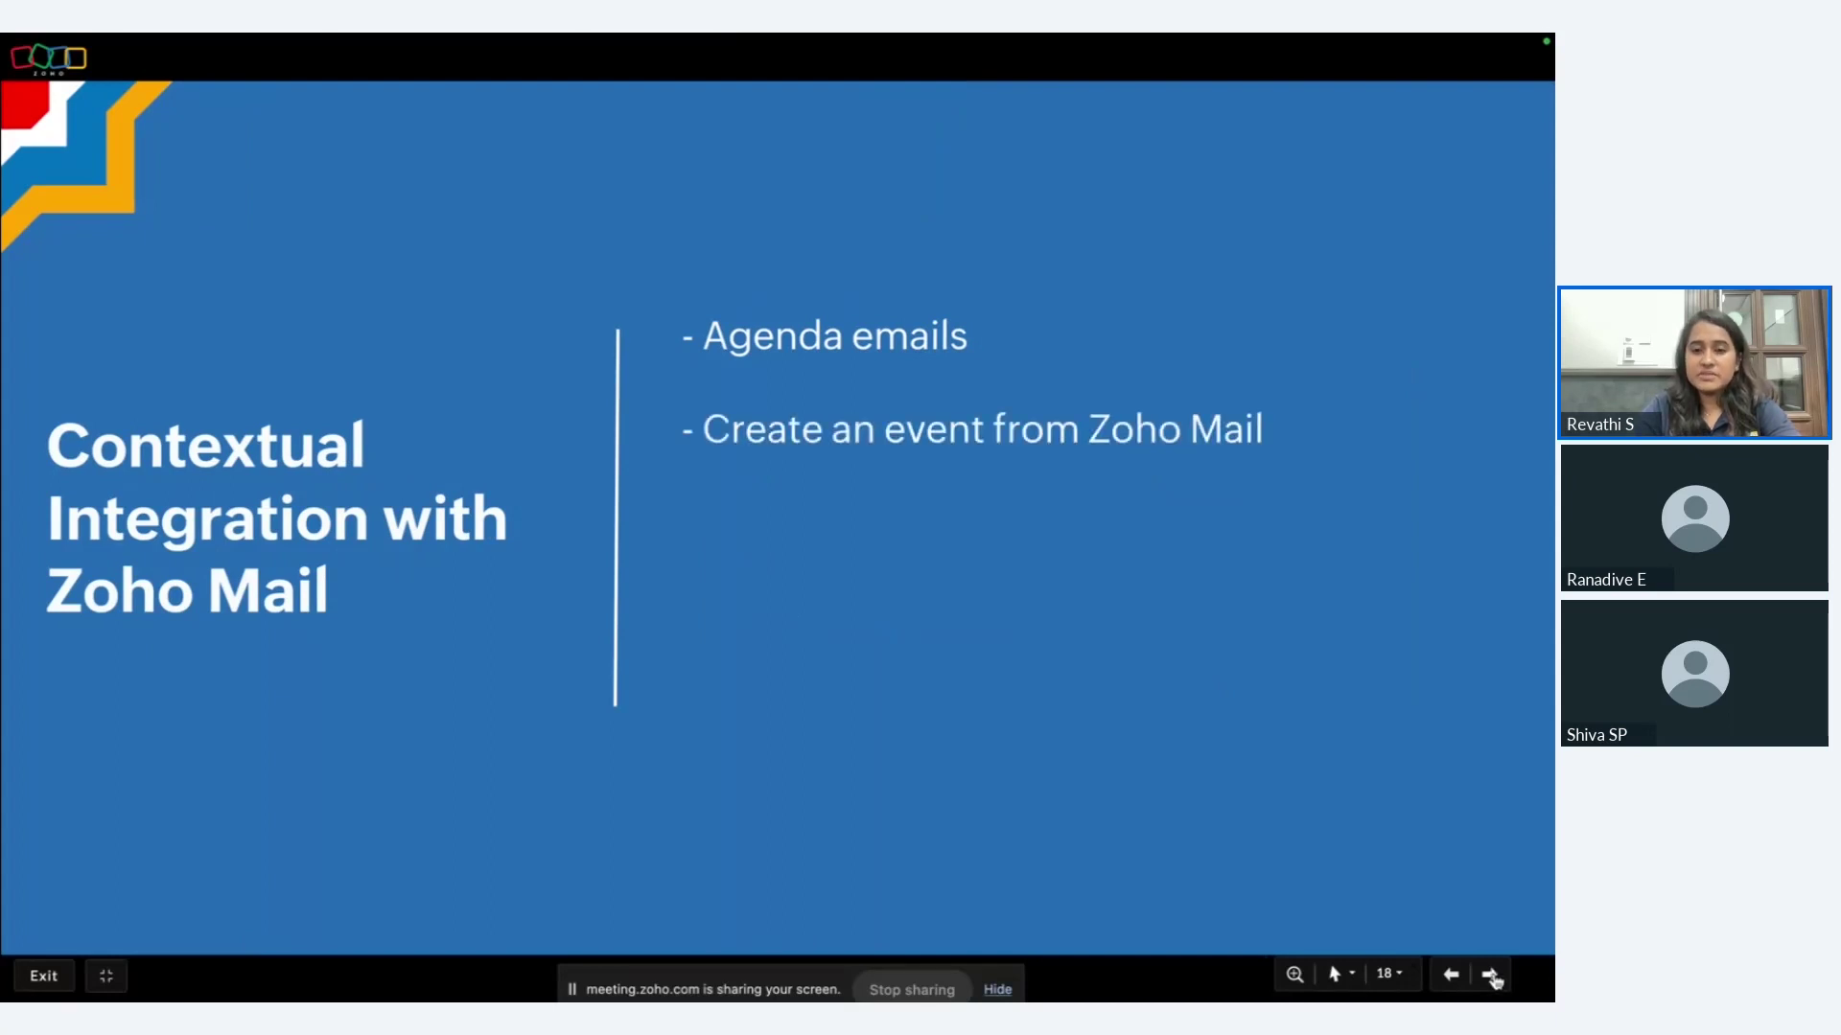
left_click(1491, 976)
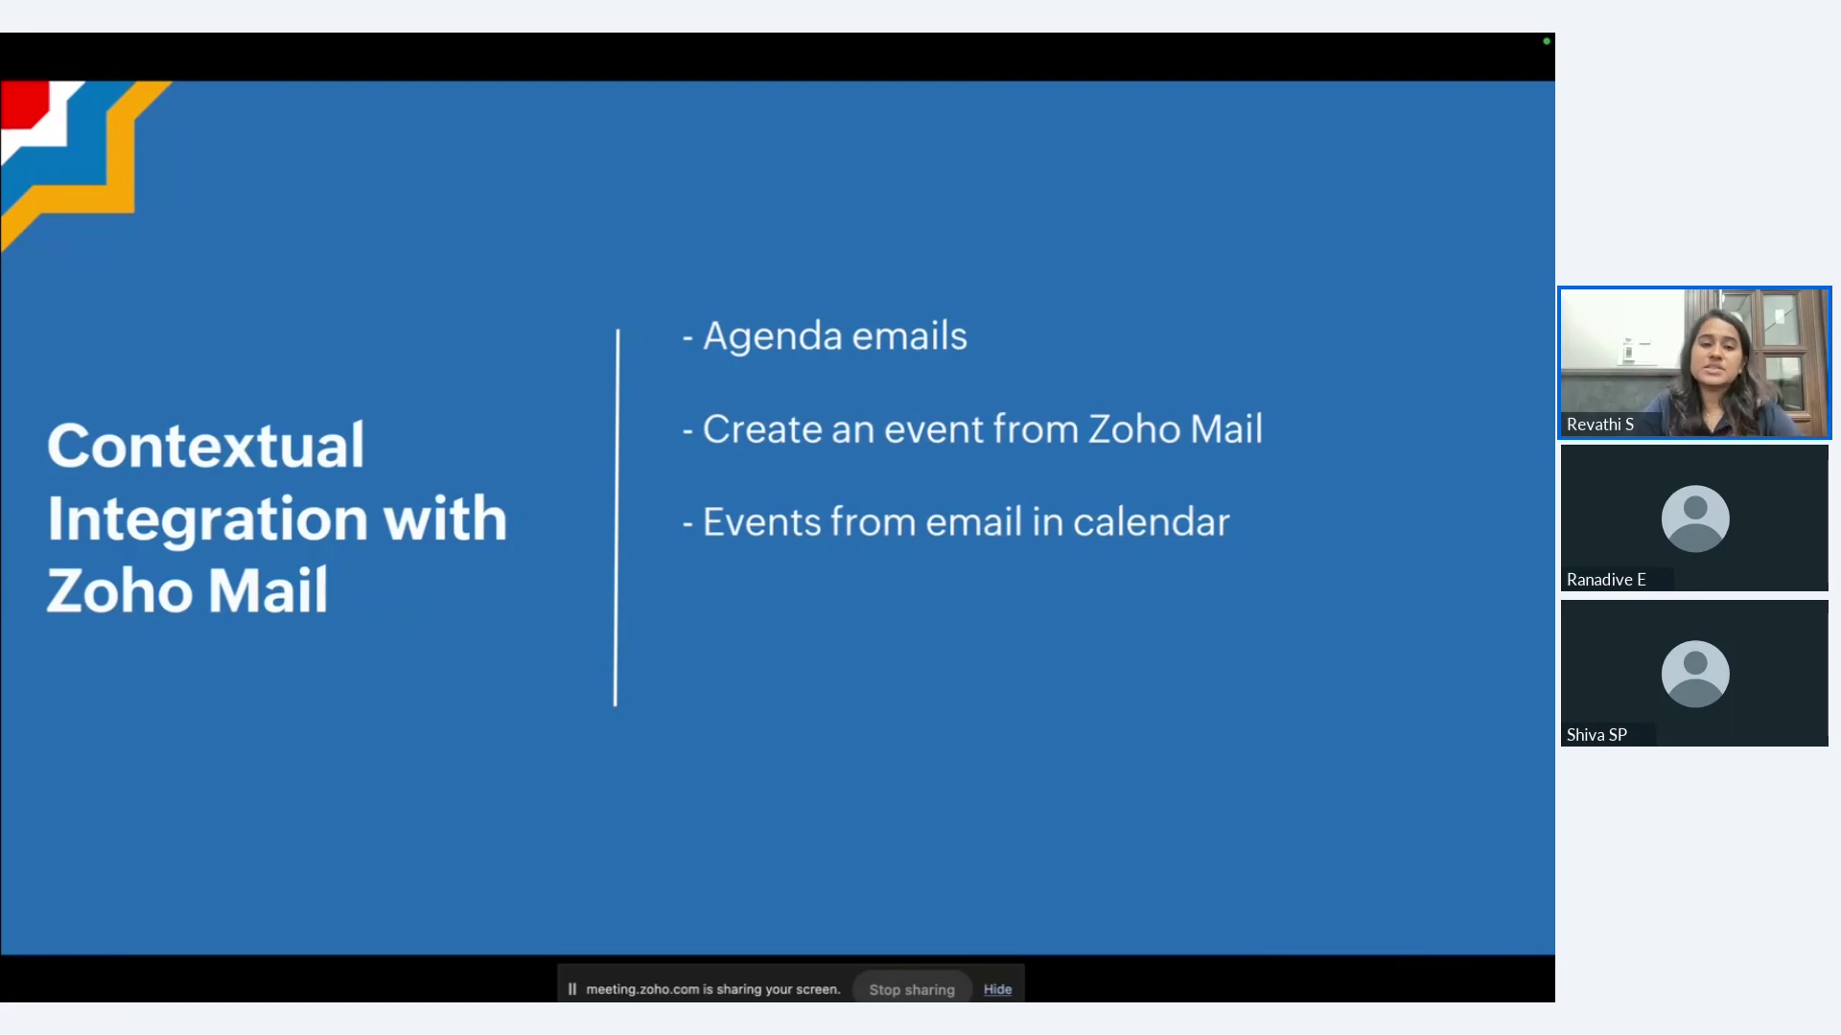
Step: Switch back to Zoho Calendar and open its event settings
key("ctrl+Left")
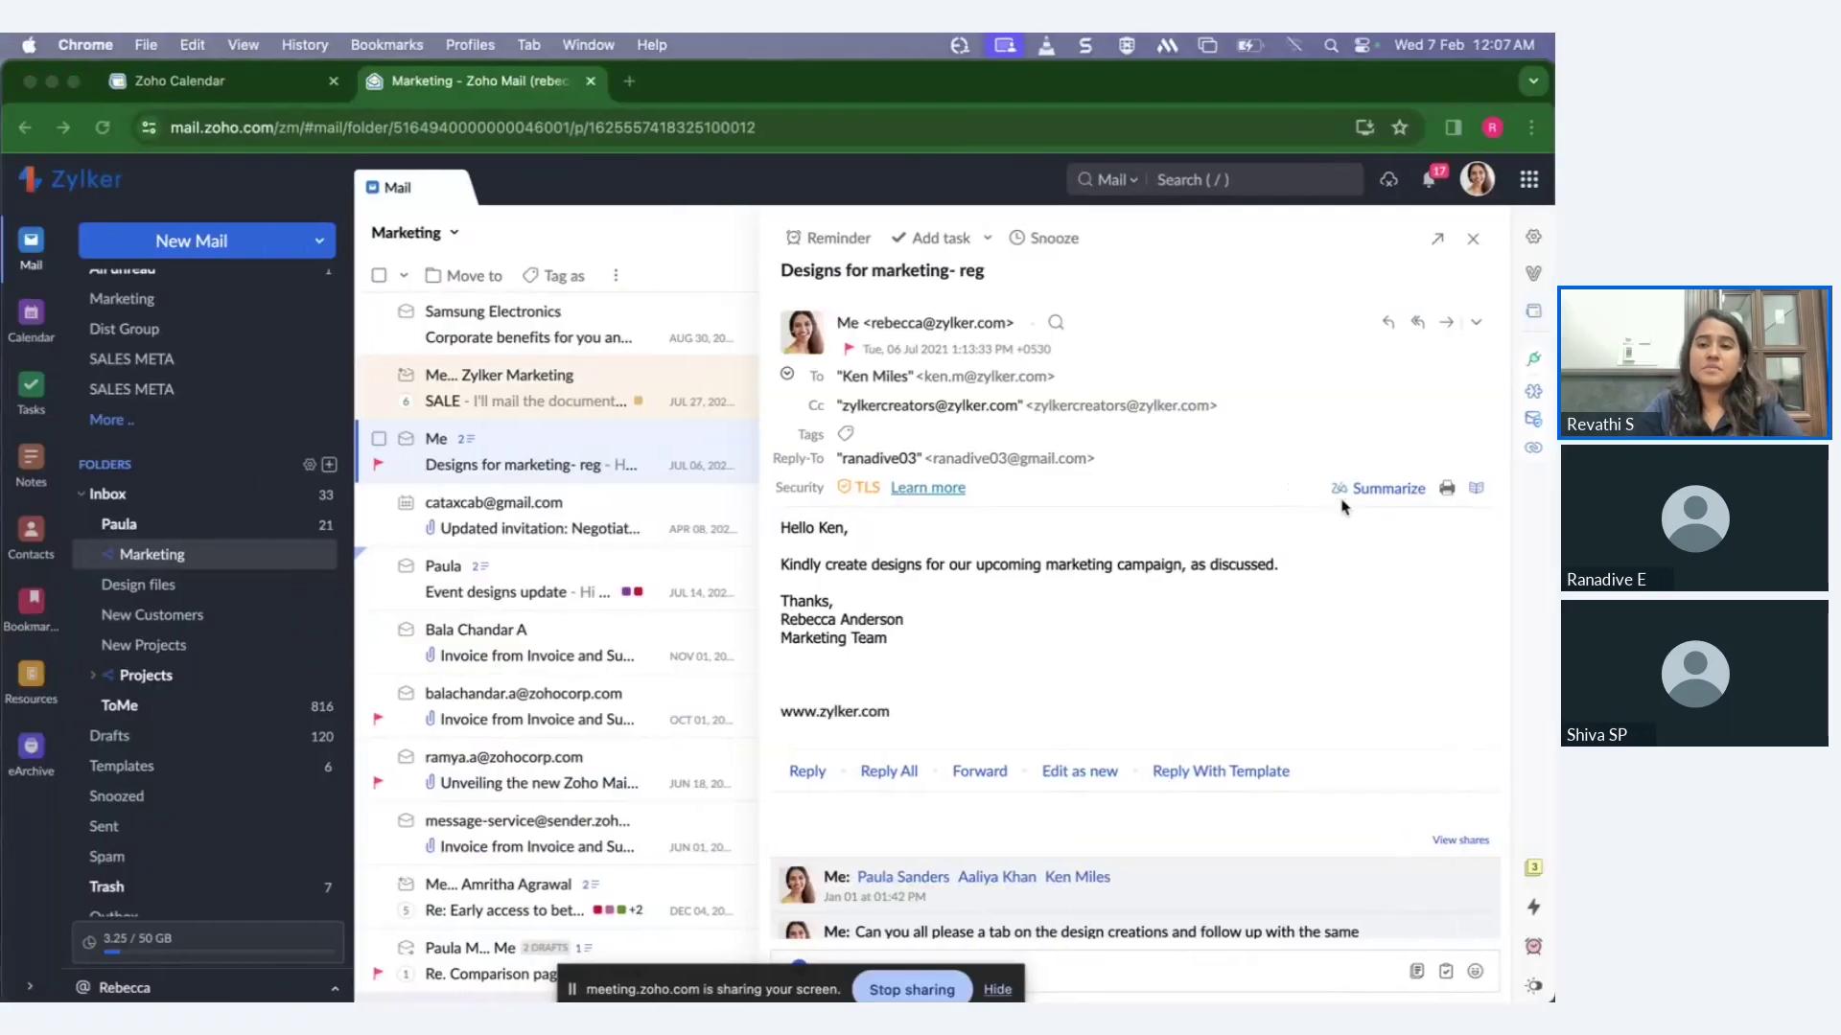
left_click(255, 71)
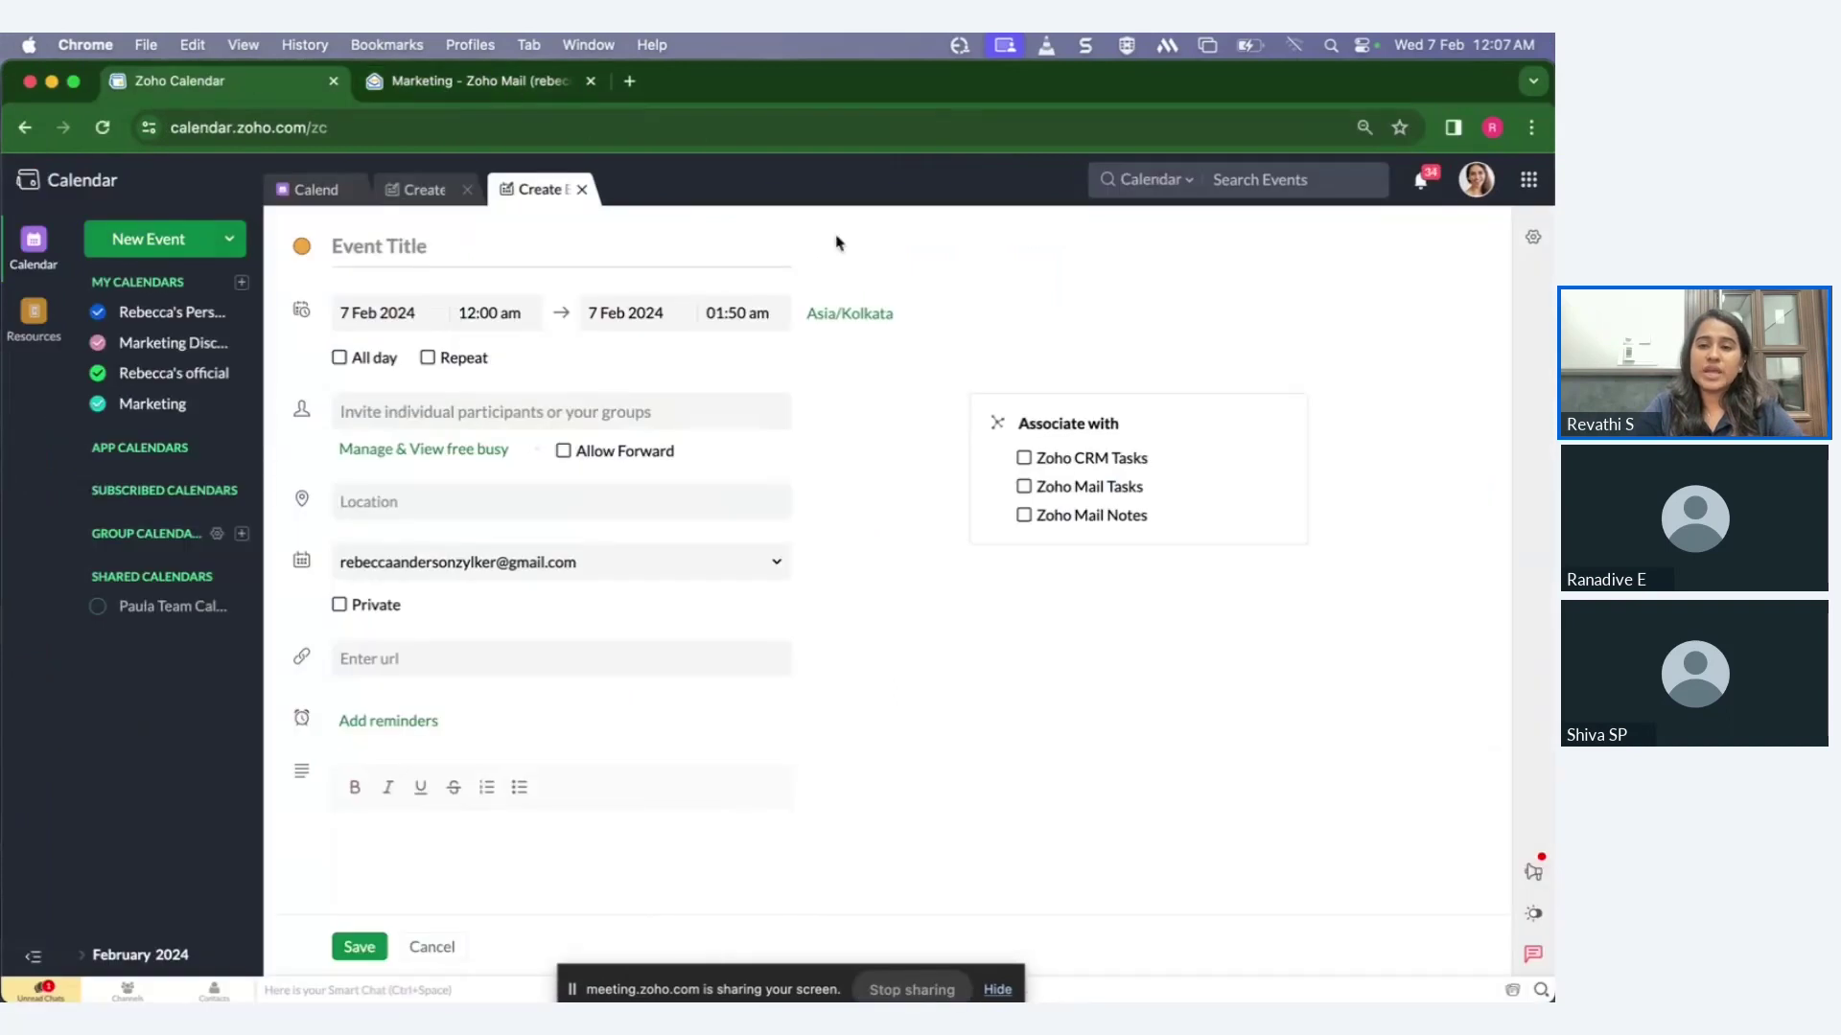
left_click(1533, 237)
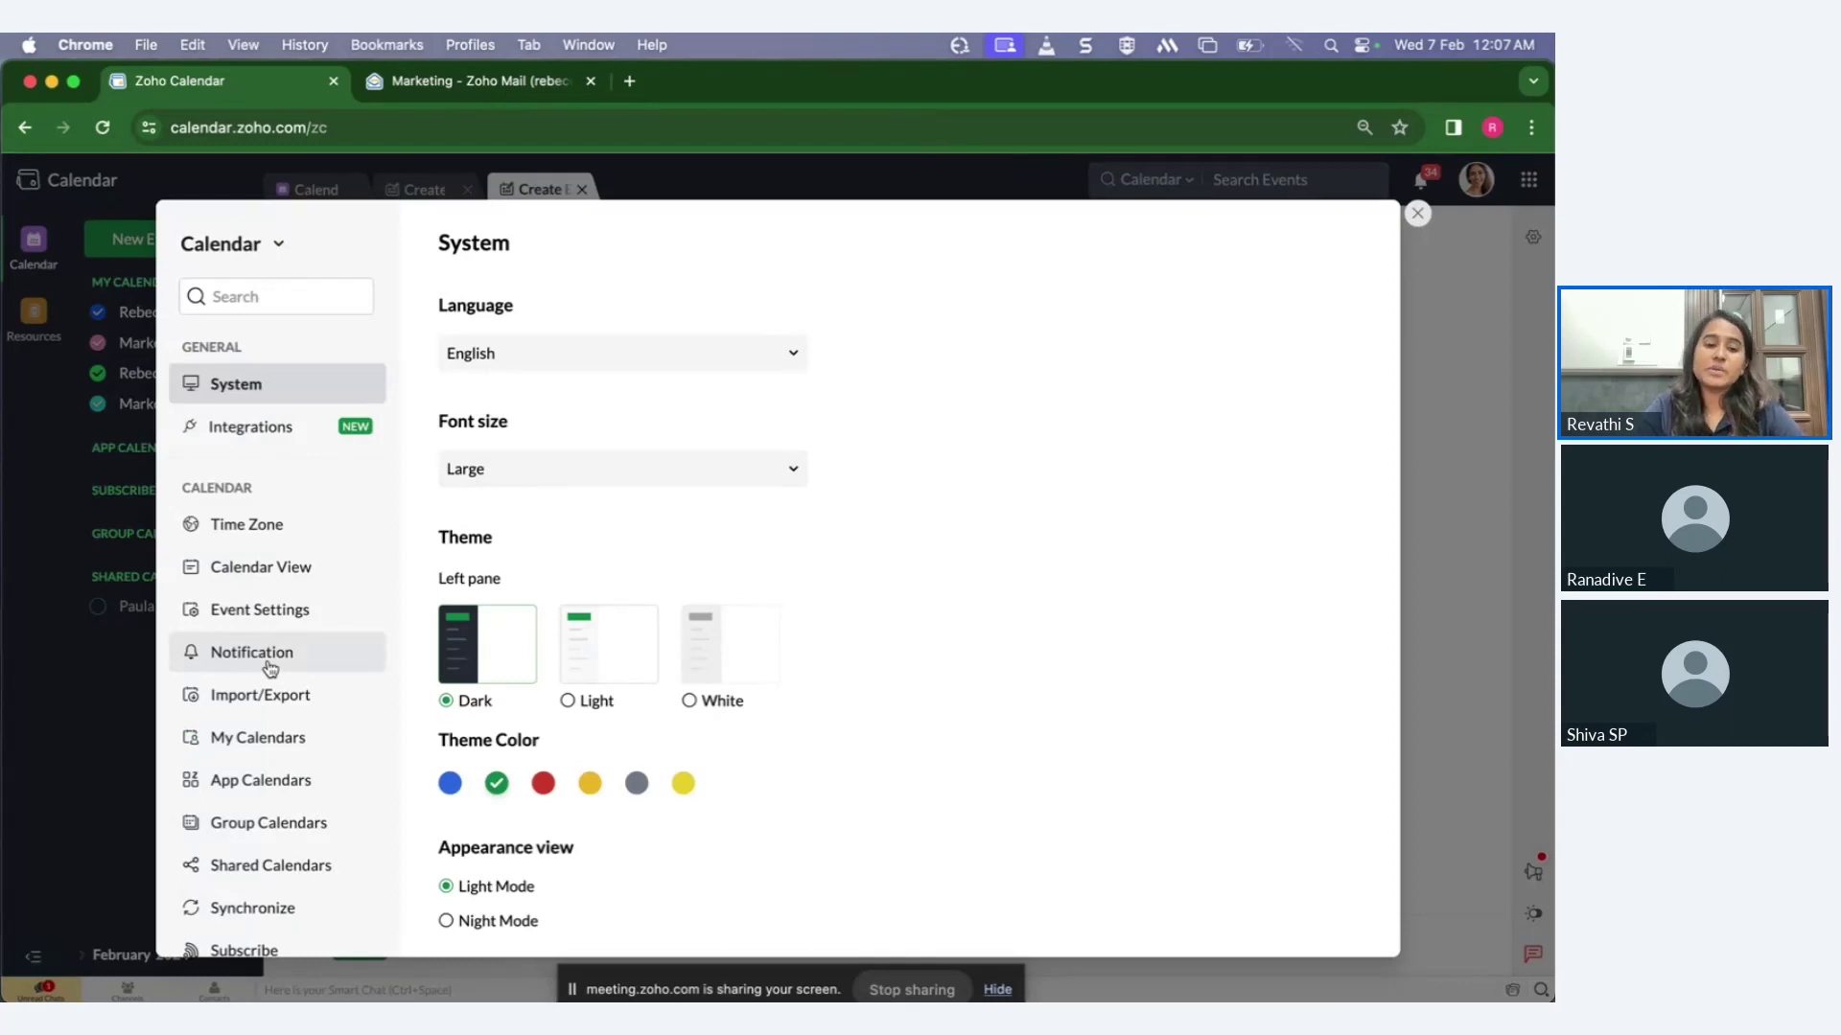
scroll(272, 662, "down", 1)
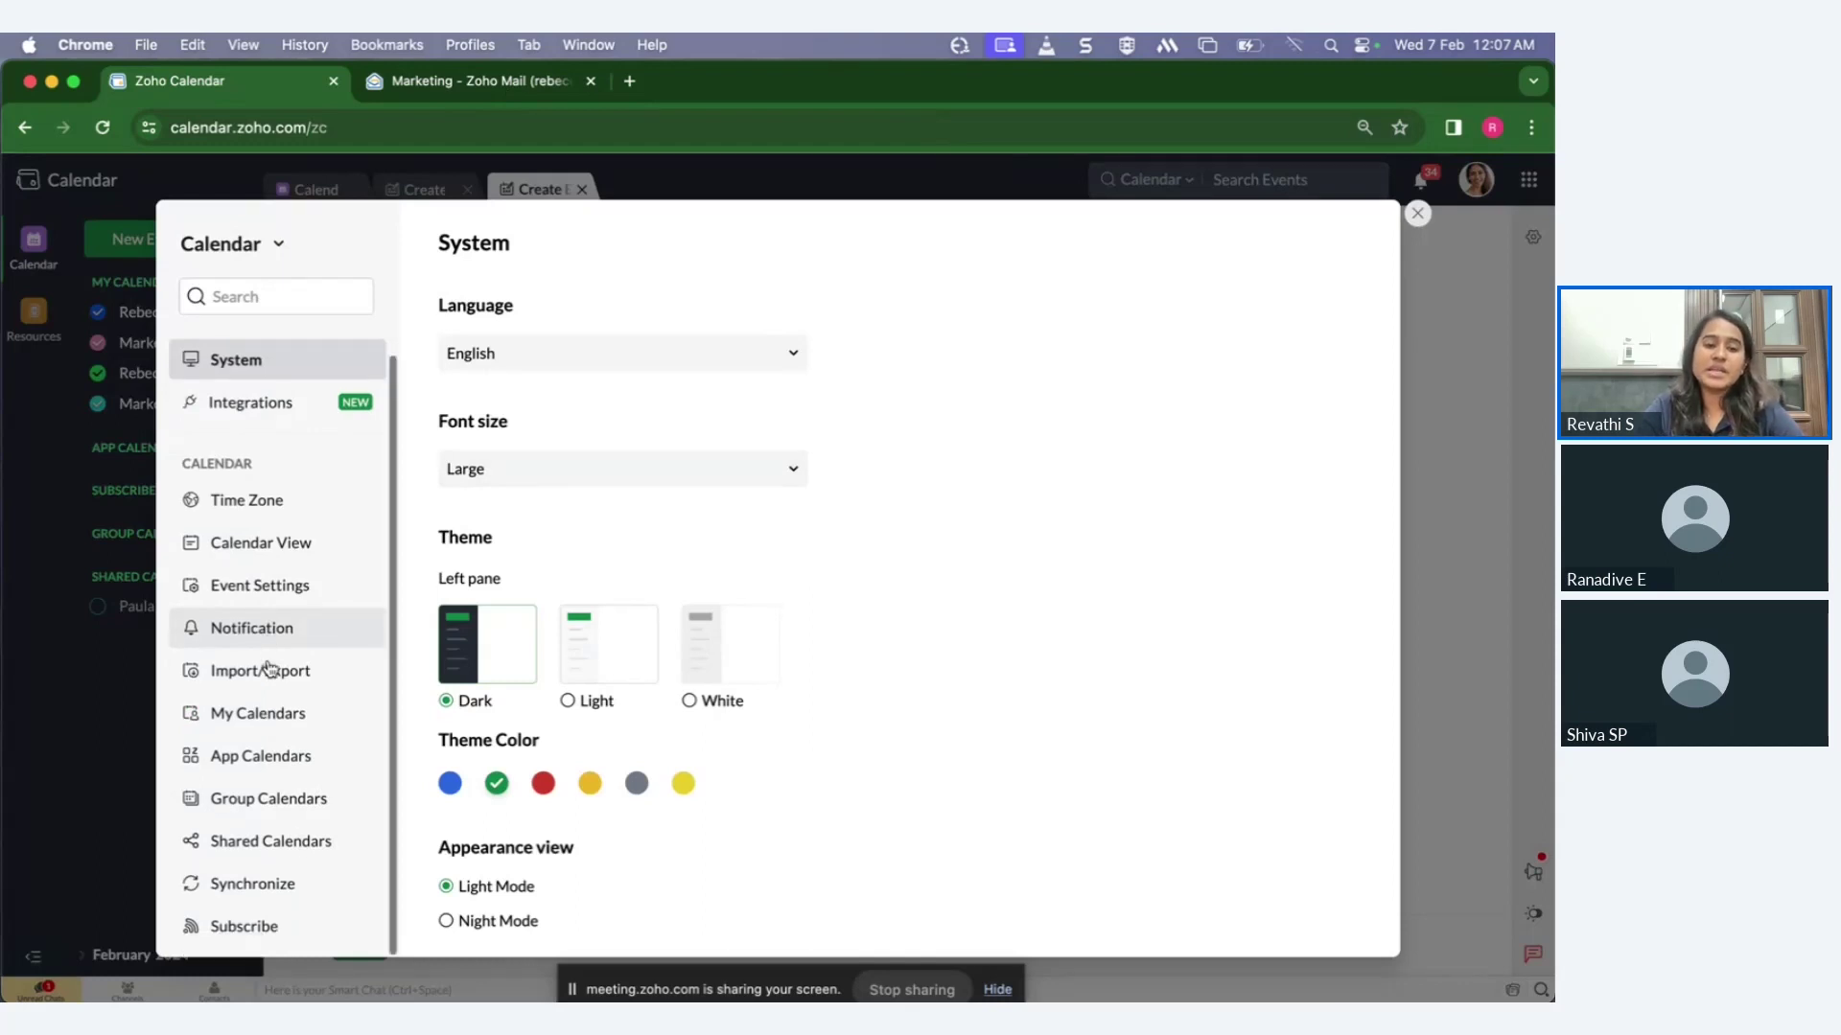
left_click(284, 592)
Step: Examine the Event Invitations and Events from Zoho Mail settings, choosing Only me as the visibility of events created by Zoho Mail
scroll(746, 605, "down", 5)
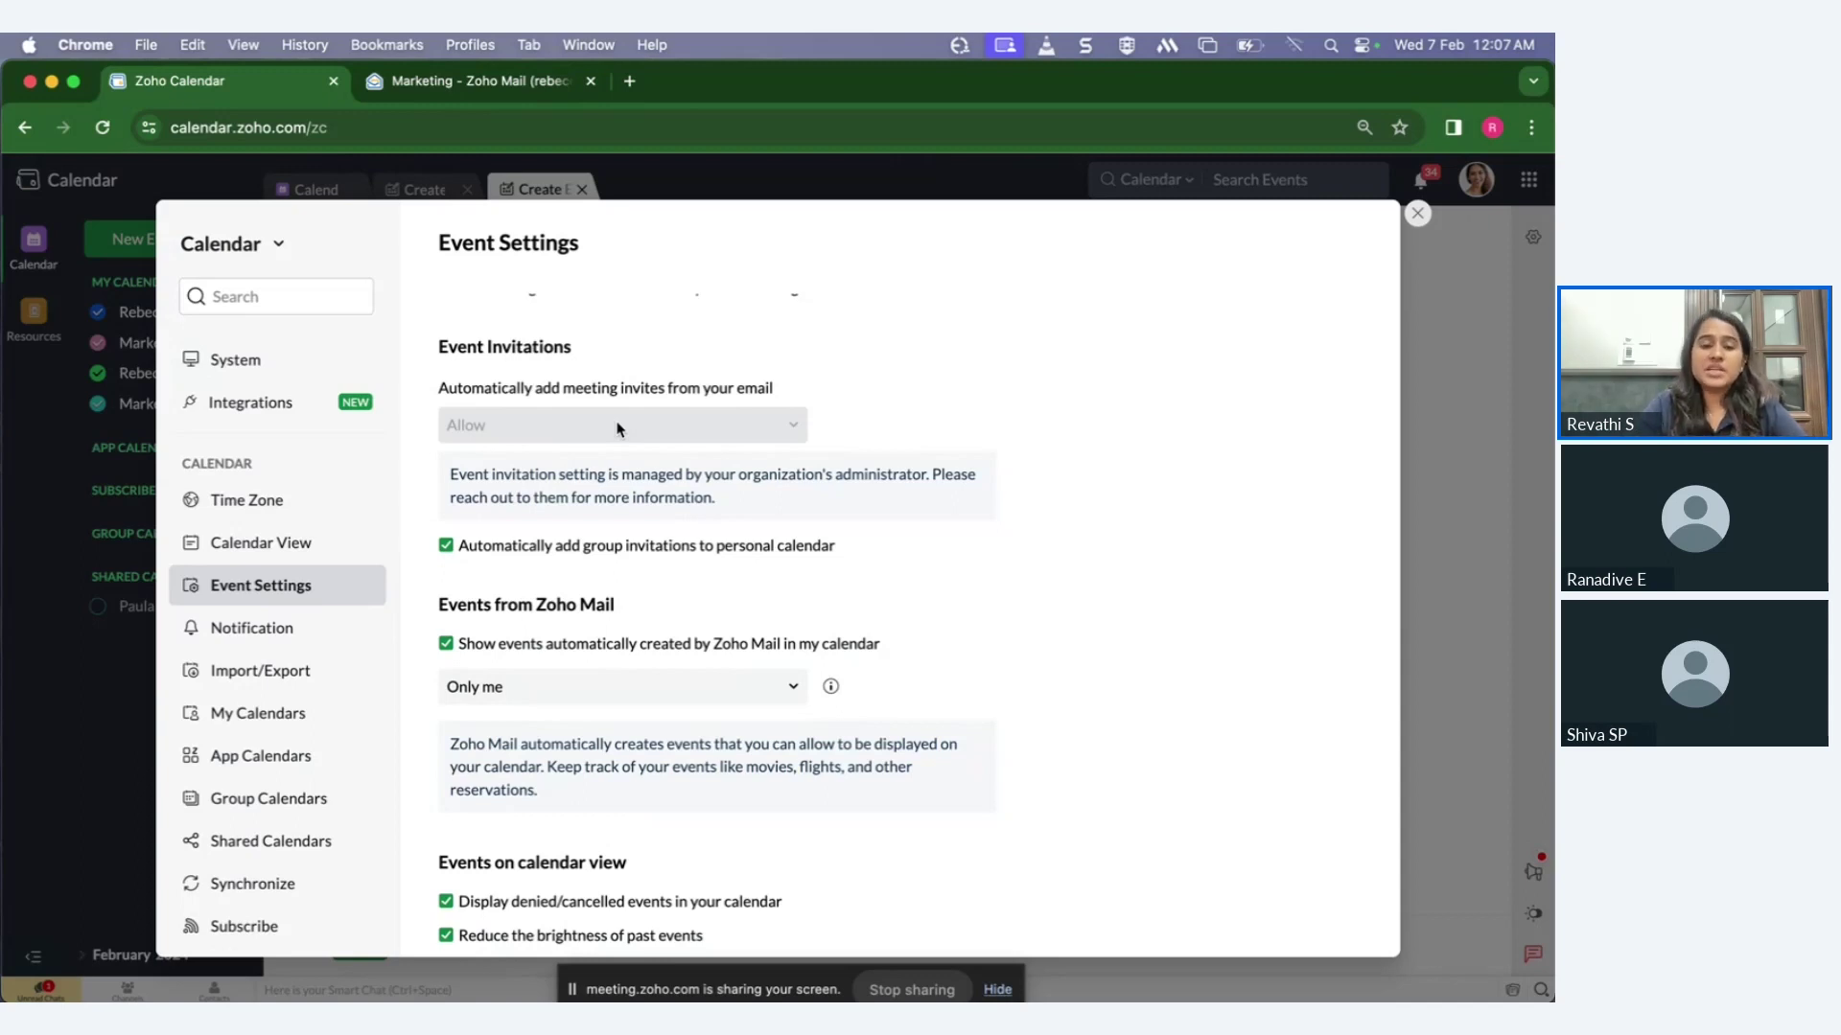
scroll(618, 428, "down", 3)
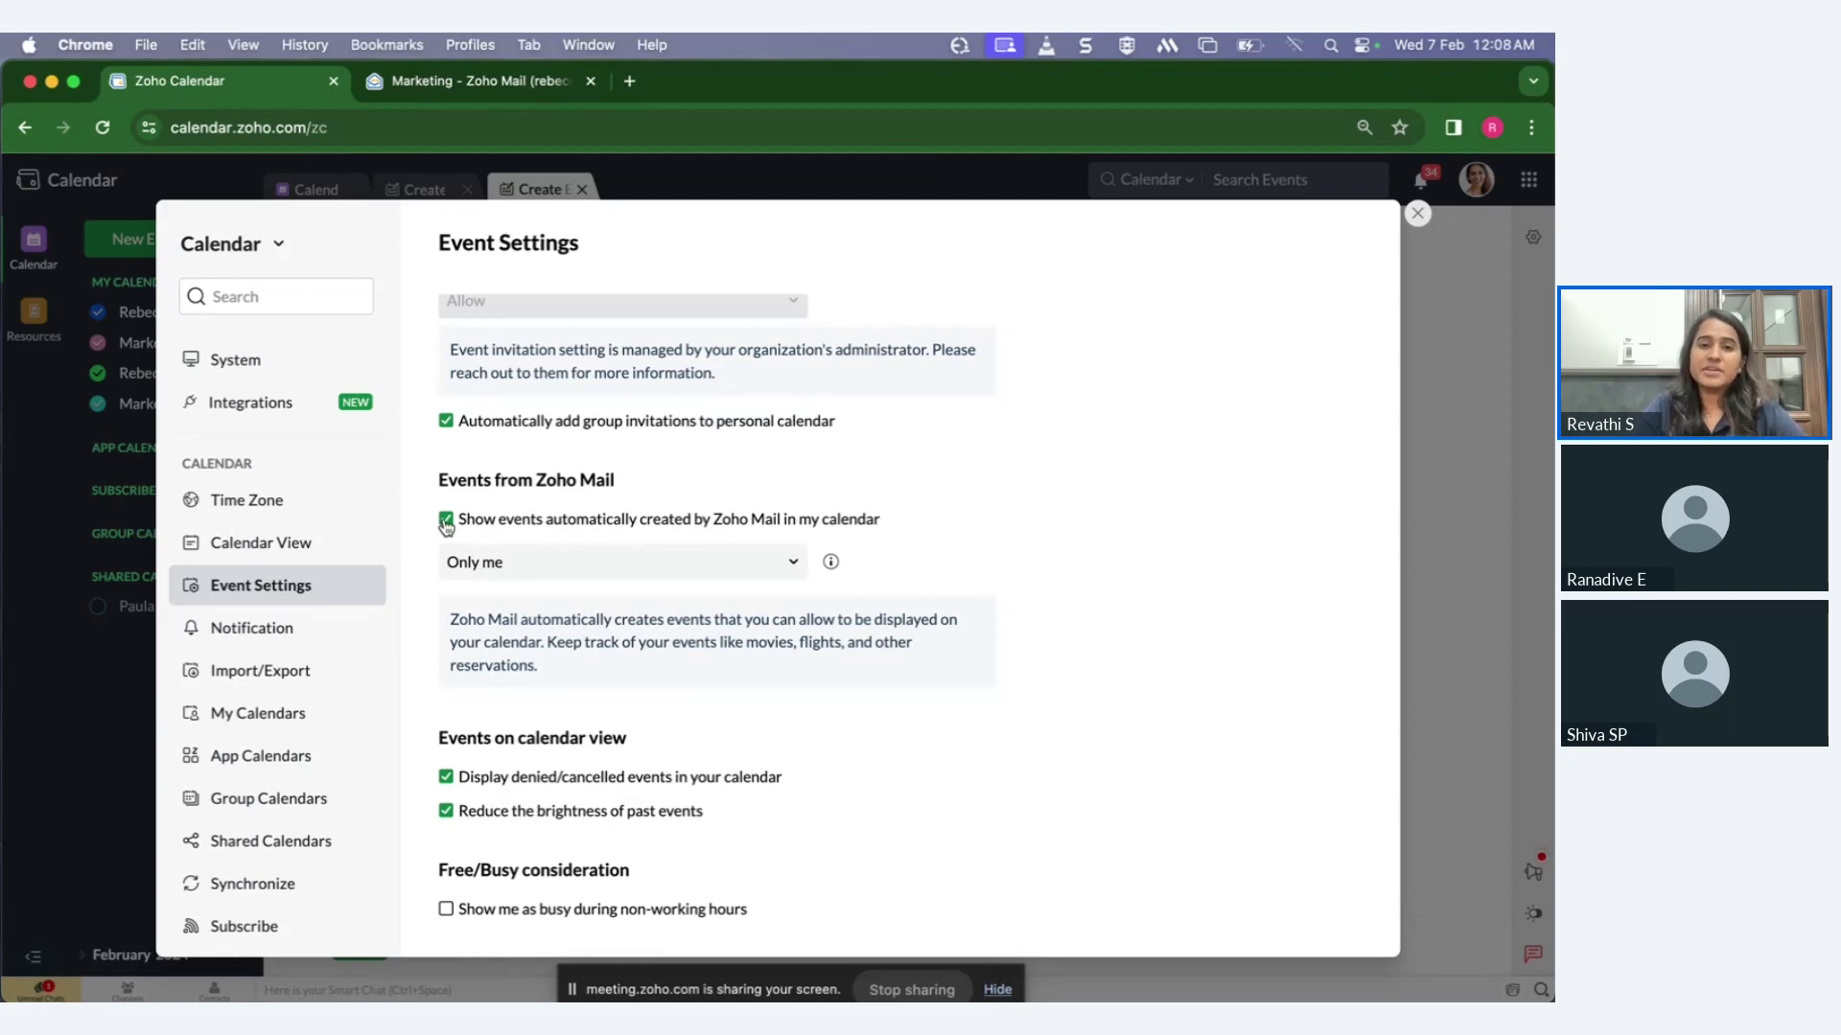
left_click(511, 571)
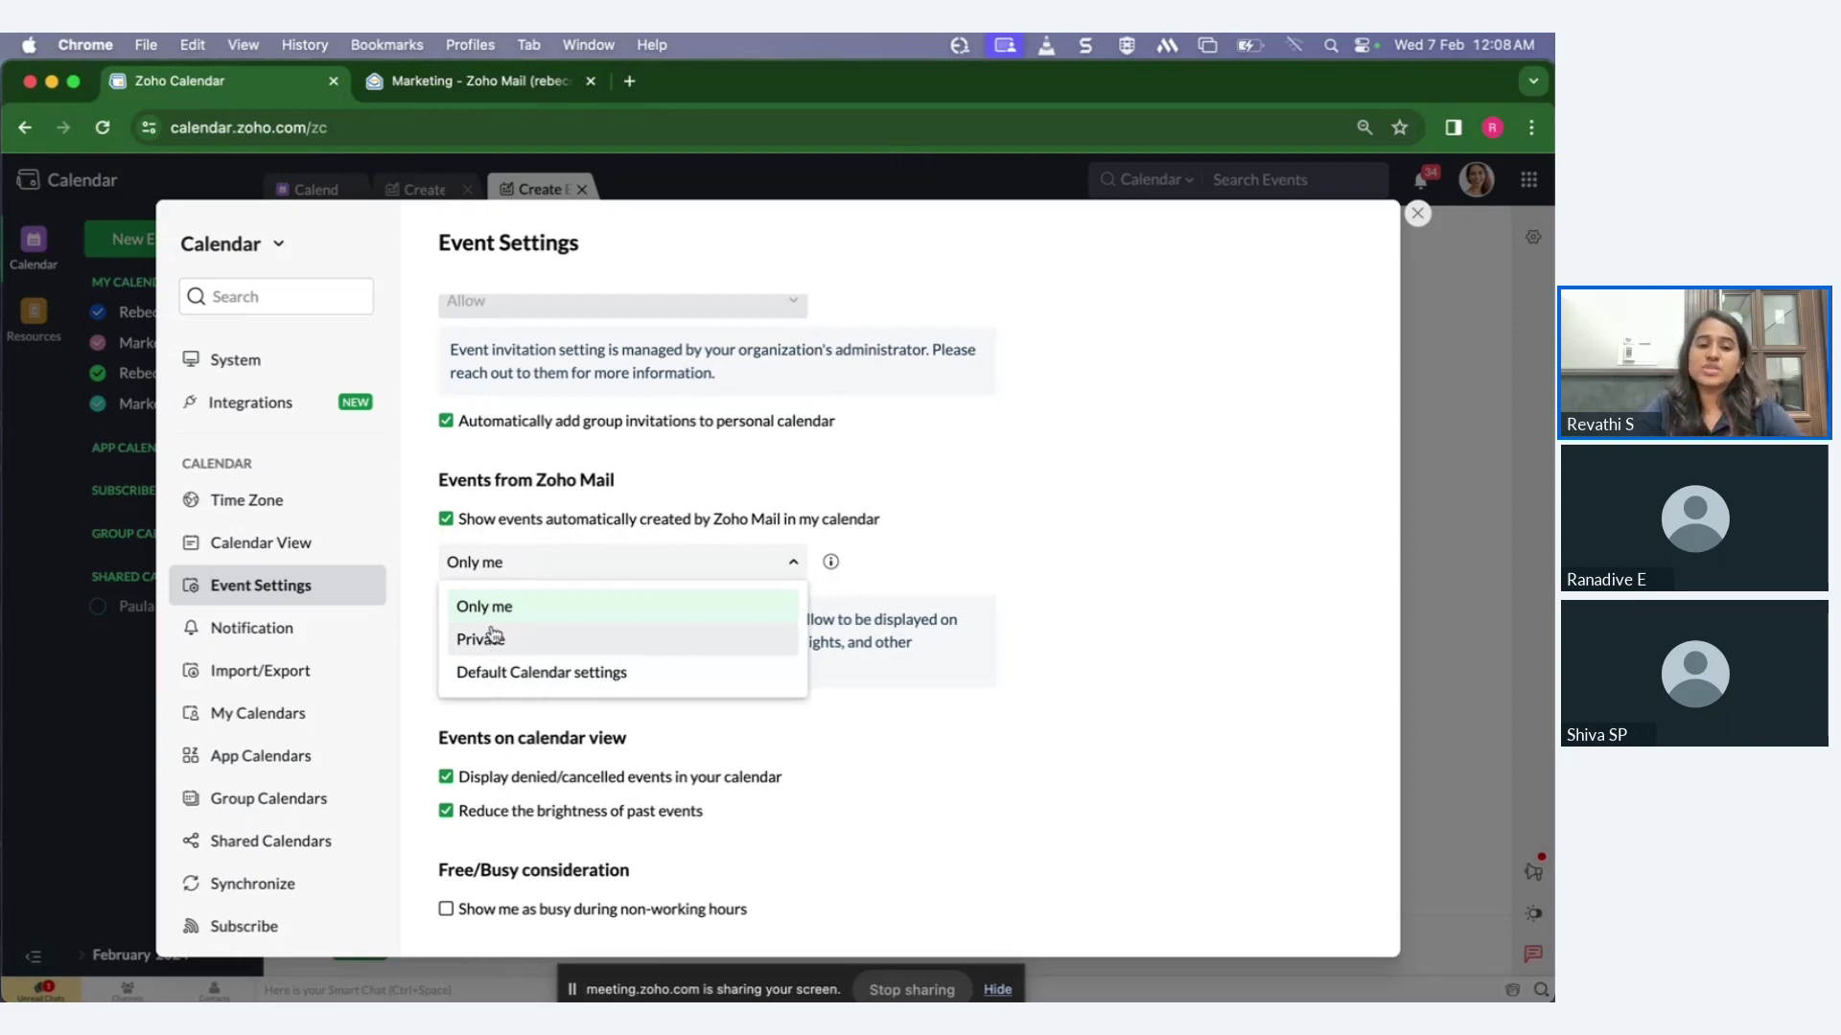
left_click(500, 606)
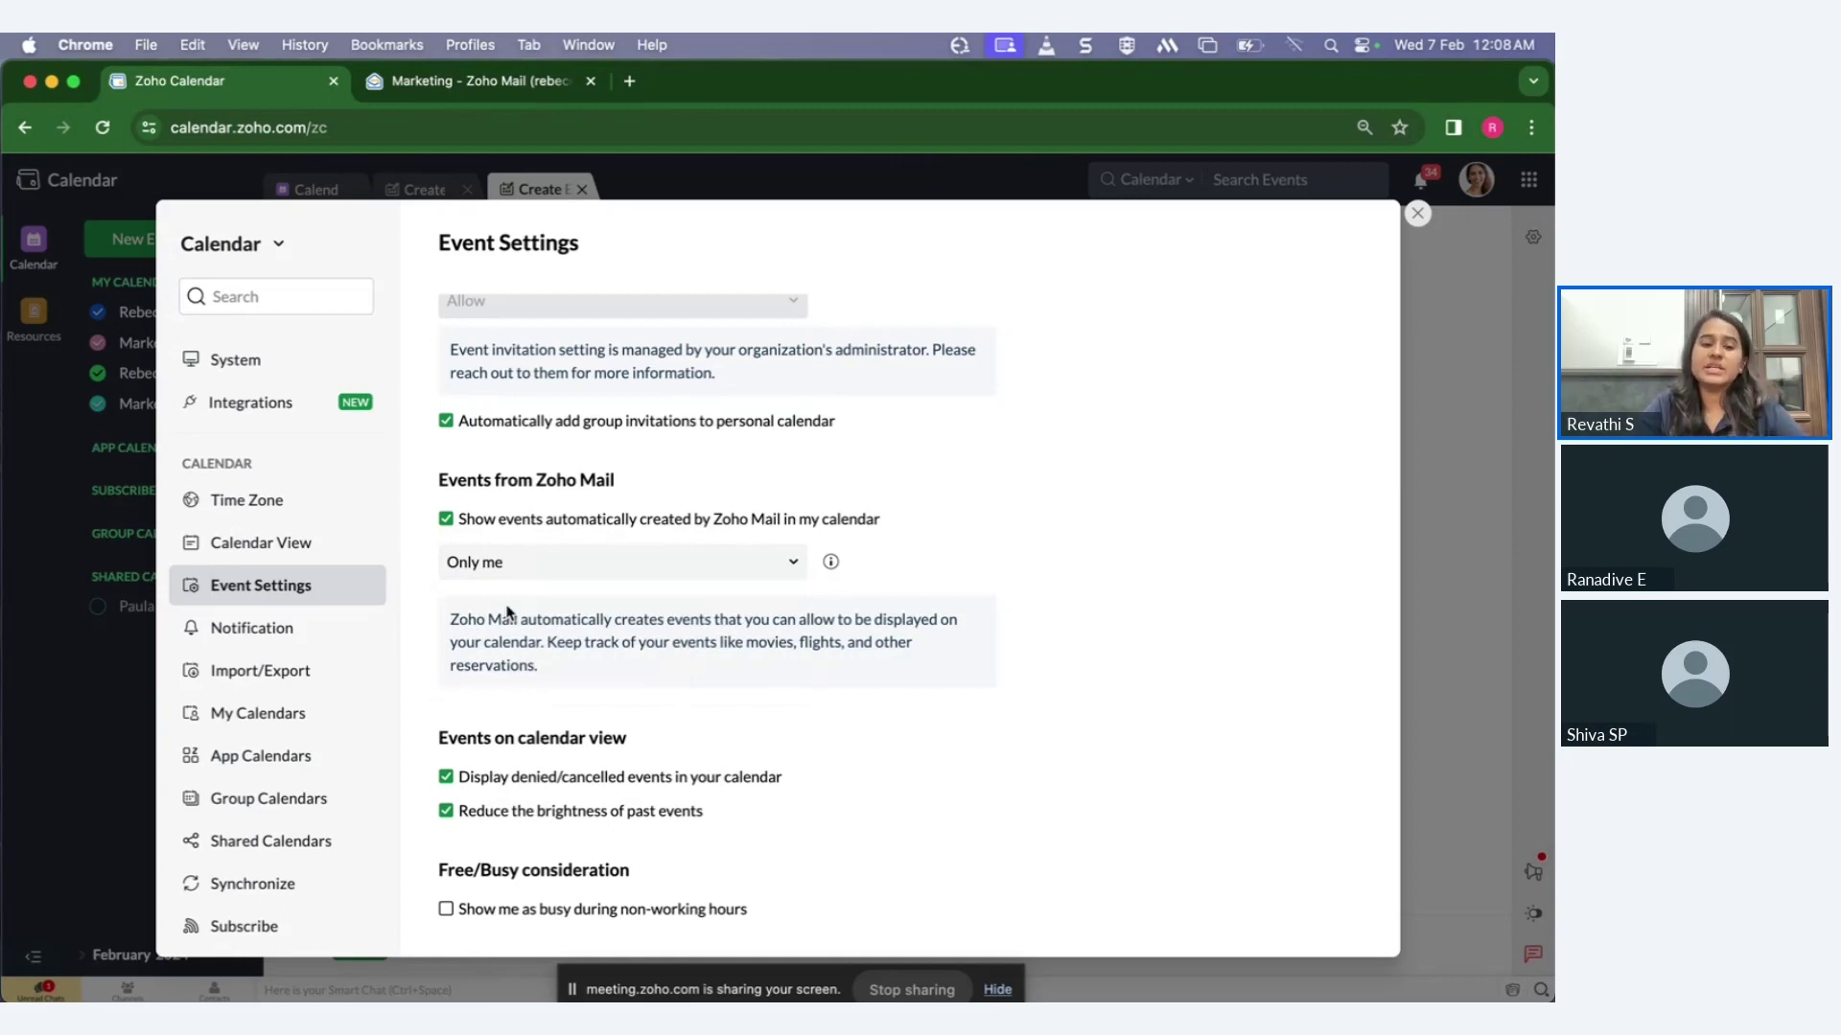
Step: Return to the presentation and reveal the points on reservations and bookings and on out of office
key("ctrl+Right")
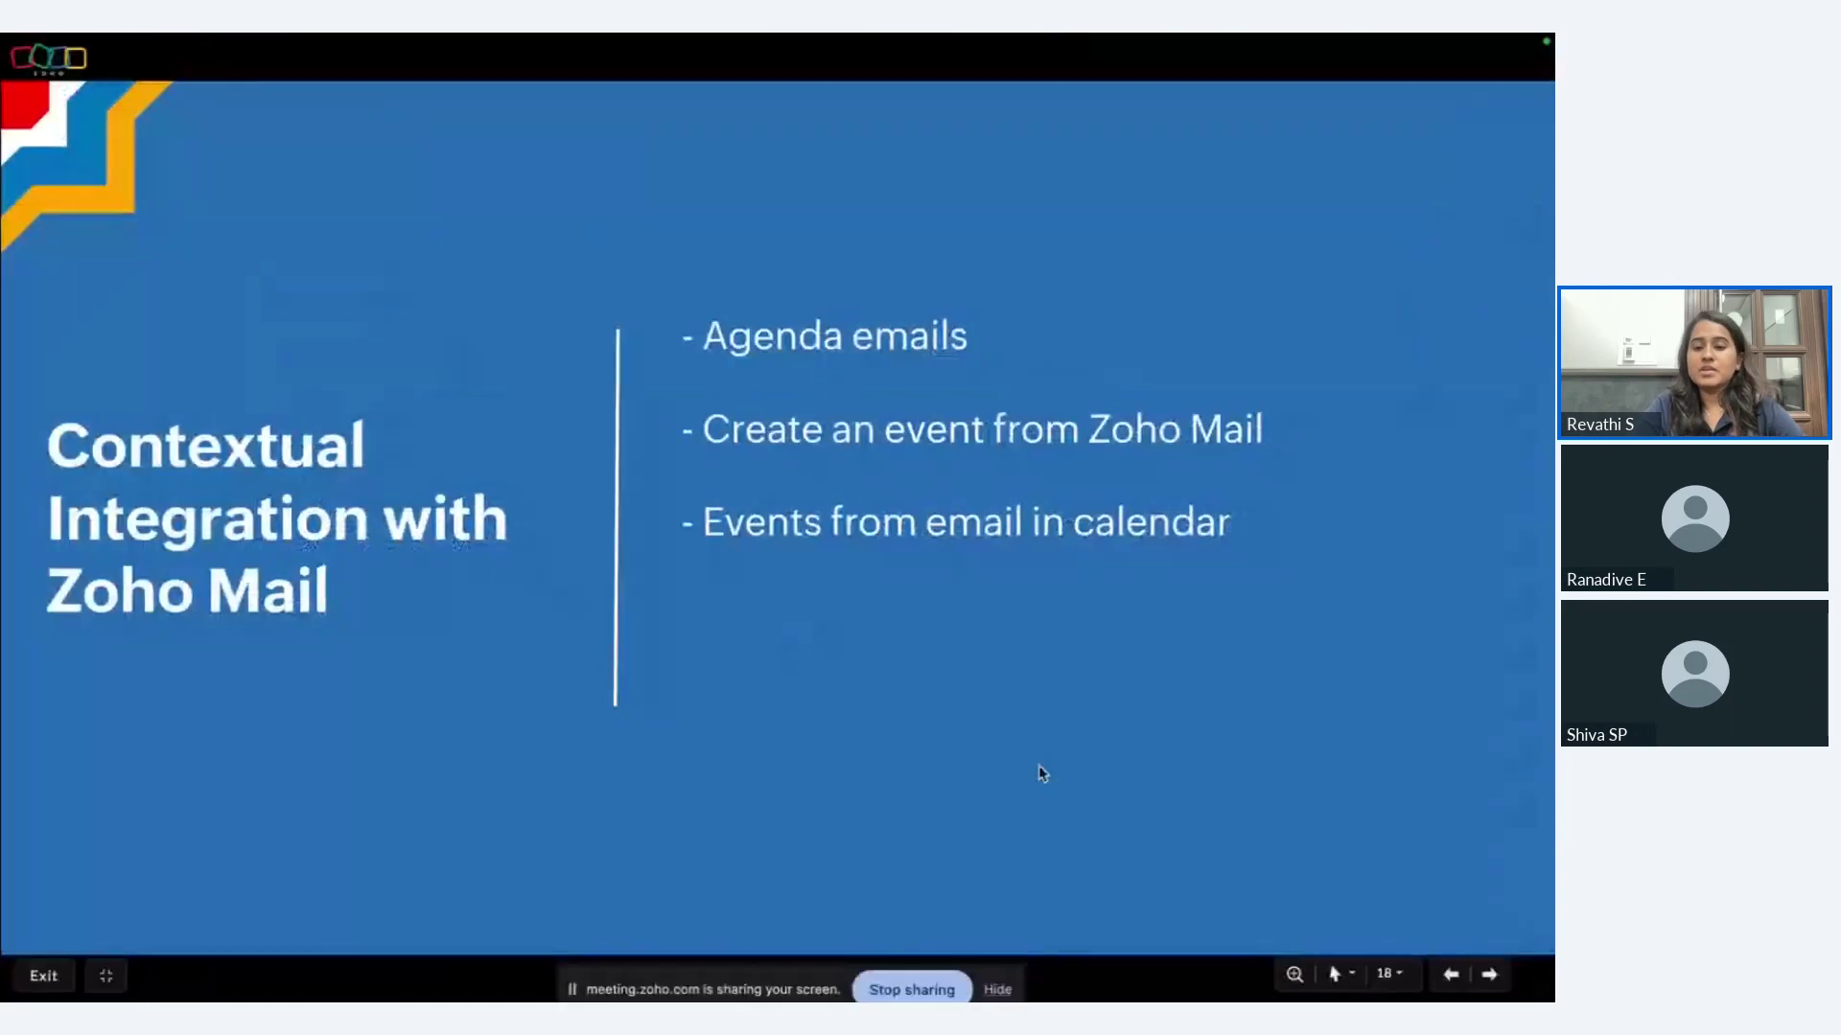
left_click(1488, 976)
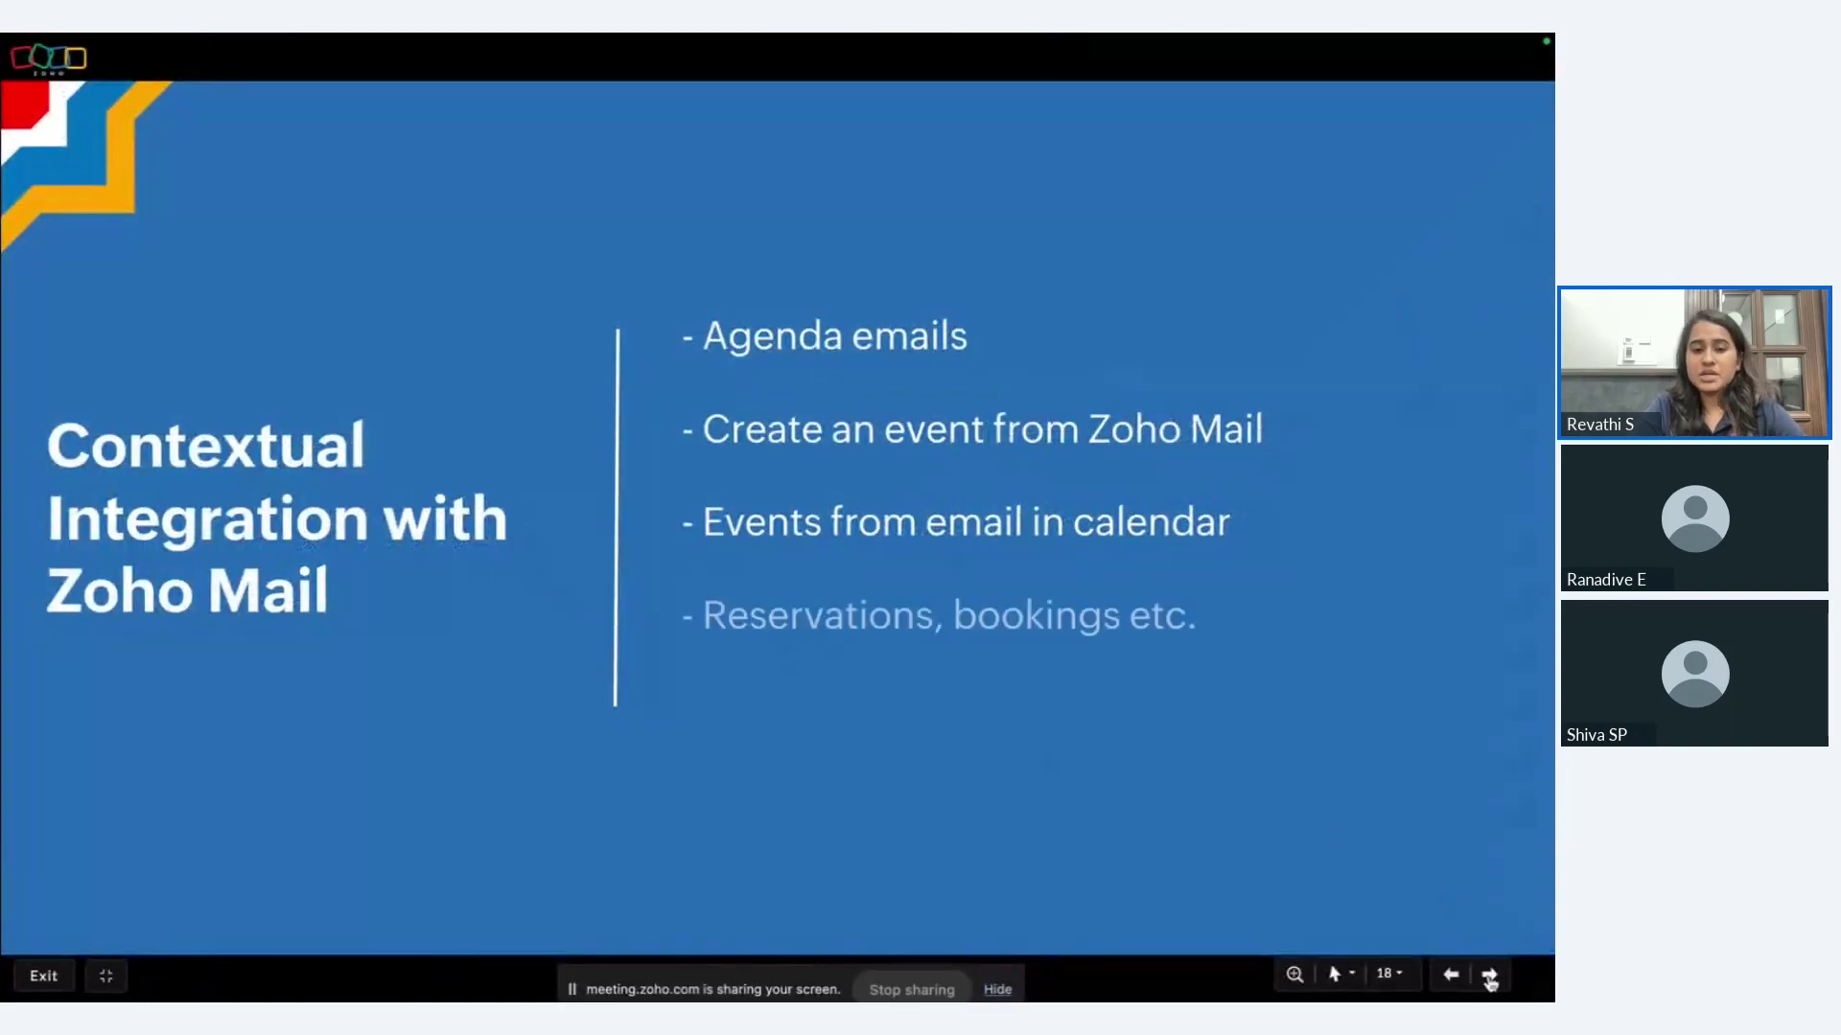
left_click(1489, 976)
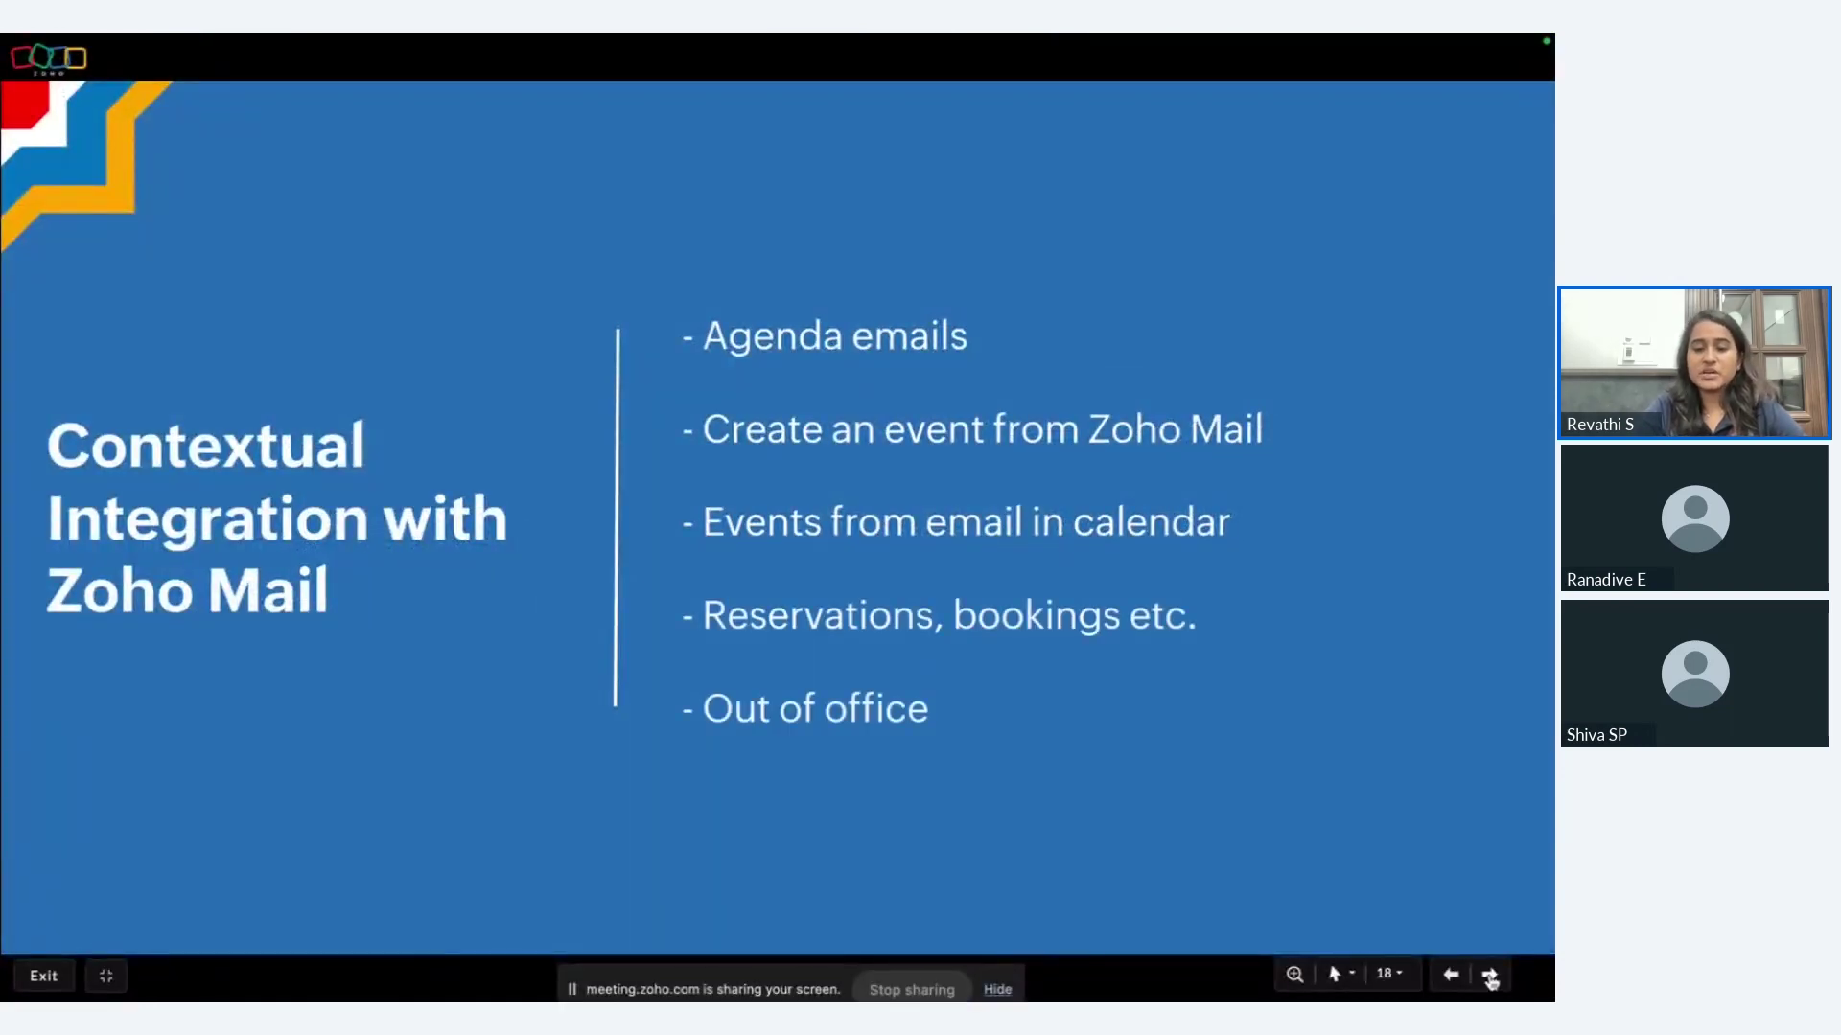